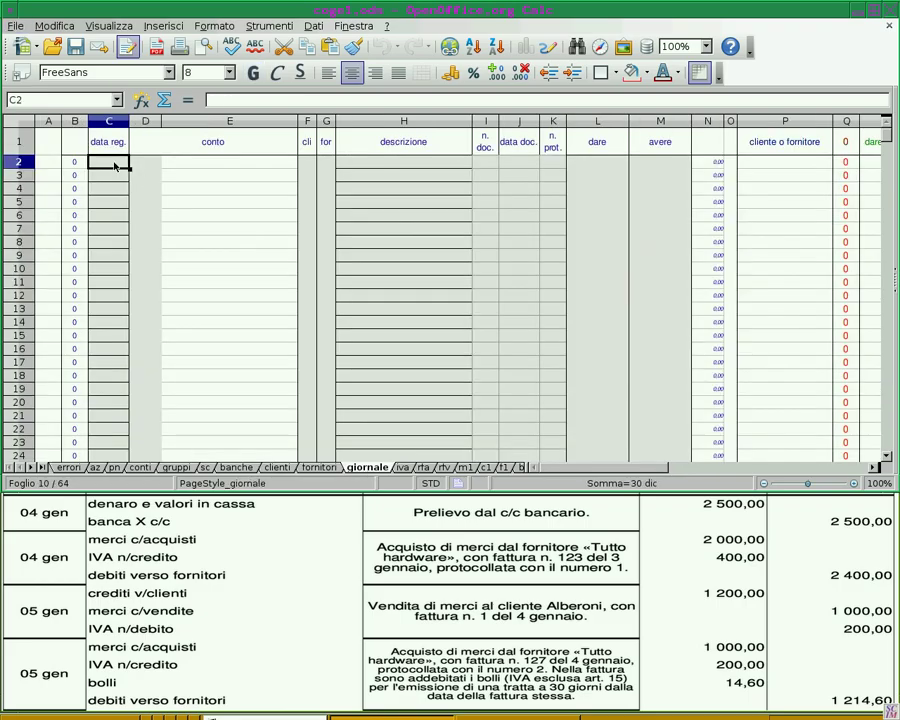
- Record the first journal line in row 2 with registration date 4/1, account code 0820 and a dare amount of 2500
type("4/1")
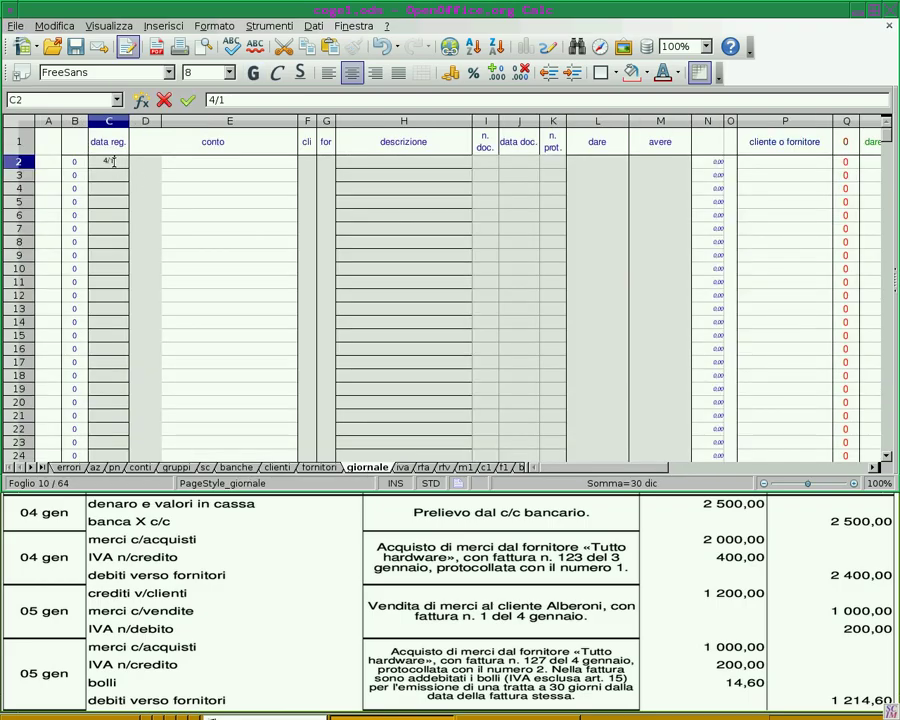
key("Return")
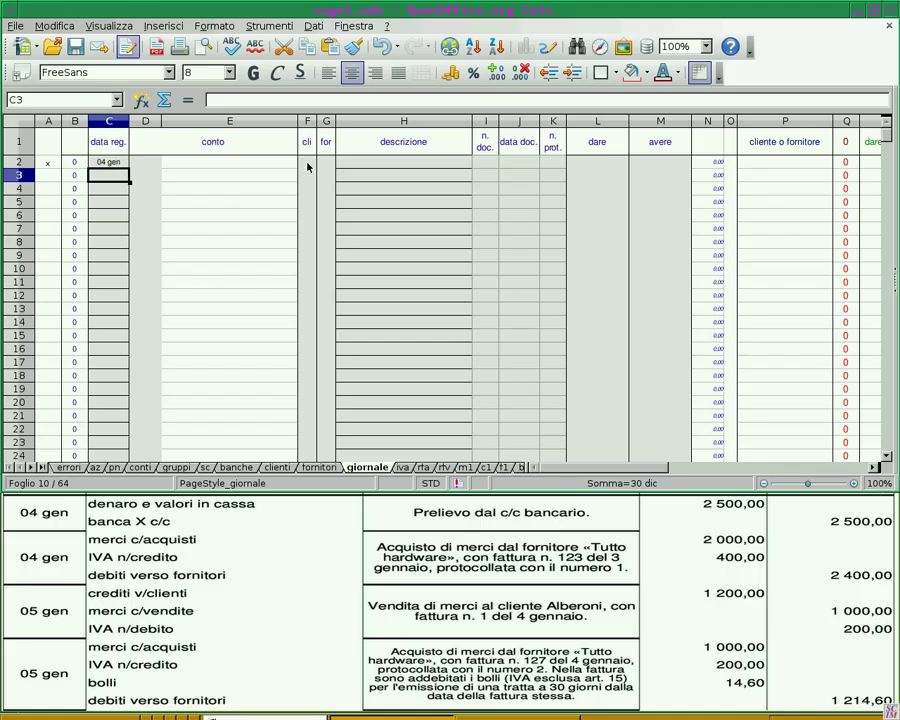
left_click(149, 165)
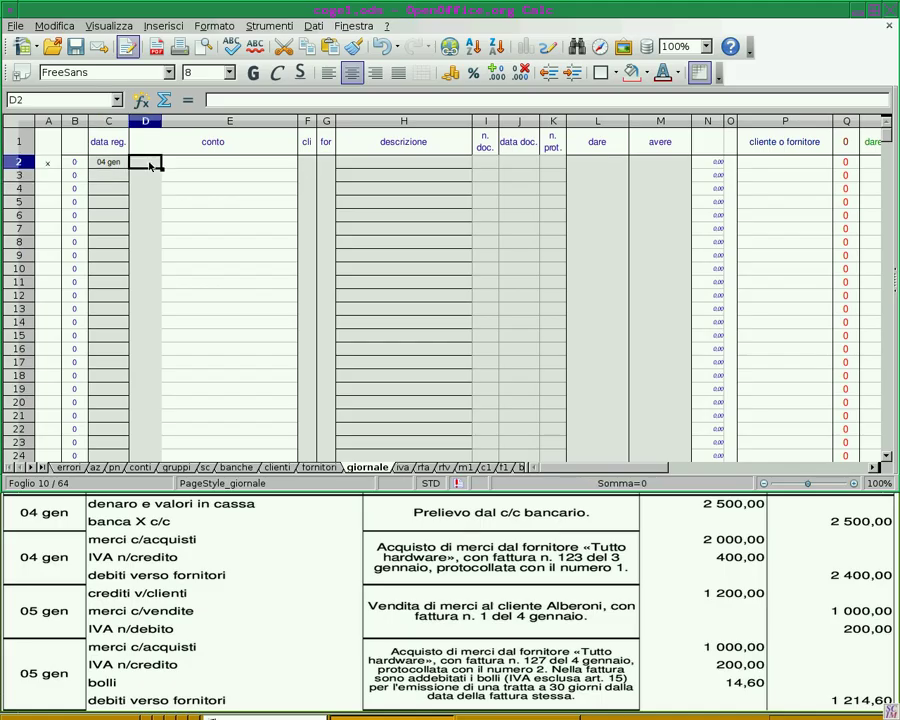
type("0820")
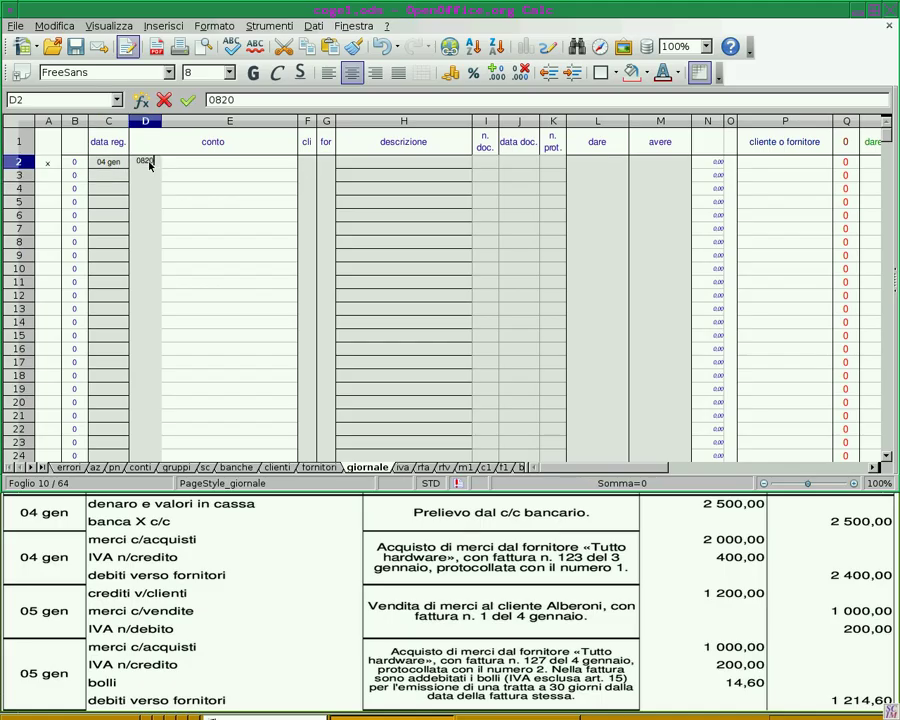
key("Return")
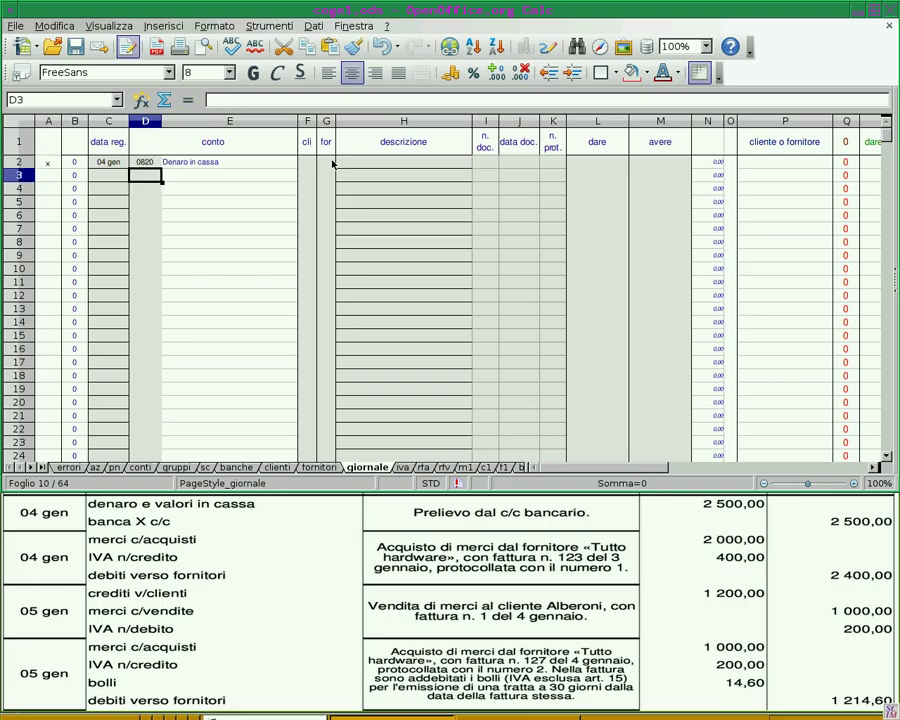
left_click(576, 164)
type("2500")
key("Return")
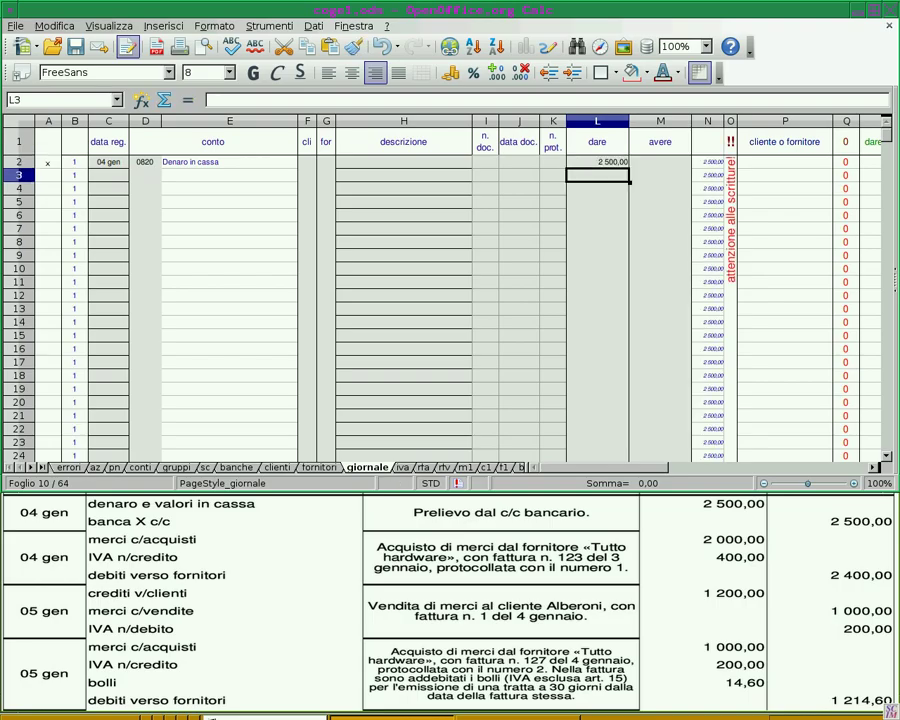
- Fill row 3 with account code 1820 and an avere amount of 2500
left_click(138, 176)
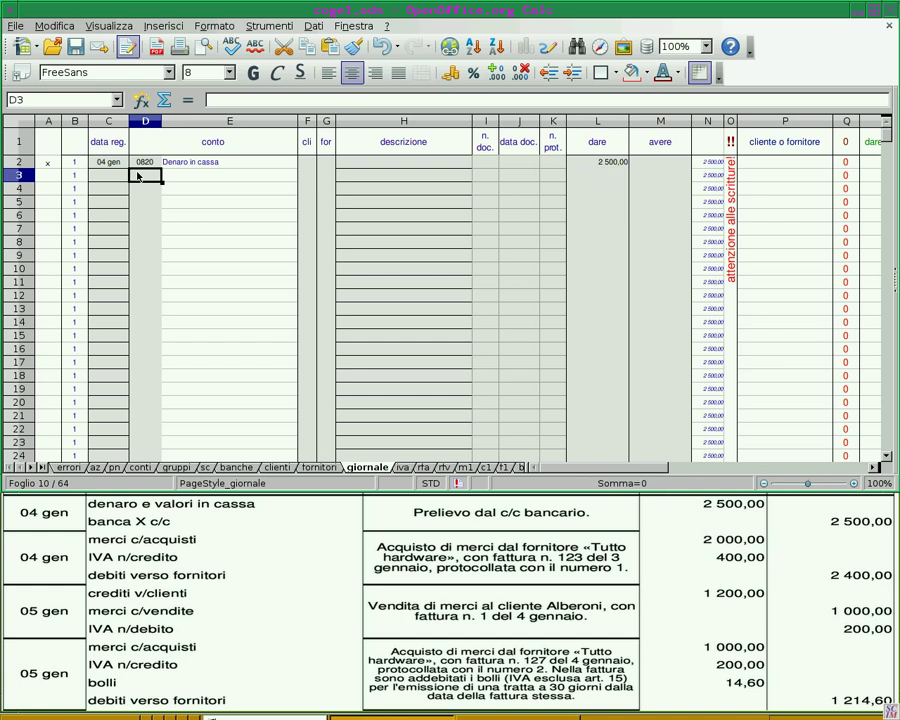
type("1820")
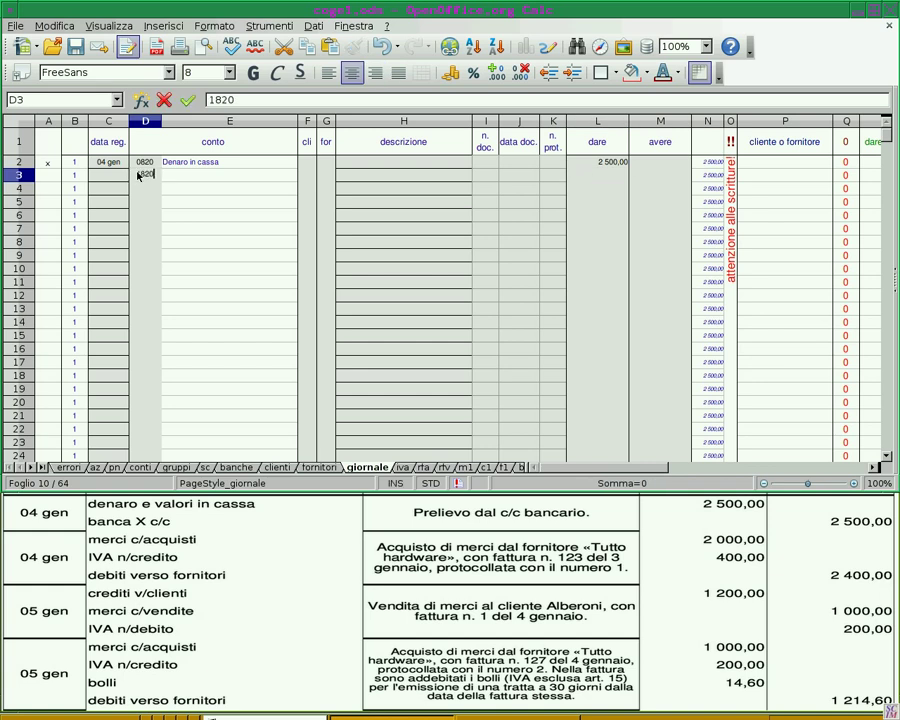
key("Return")
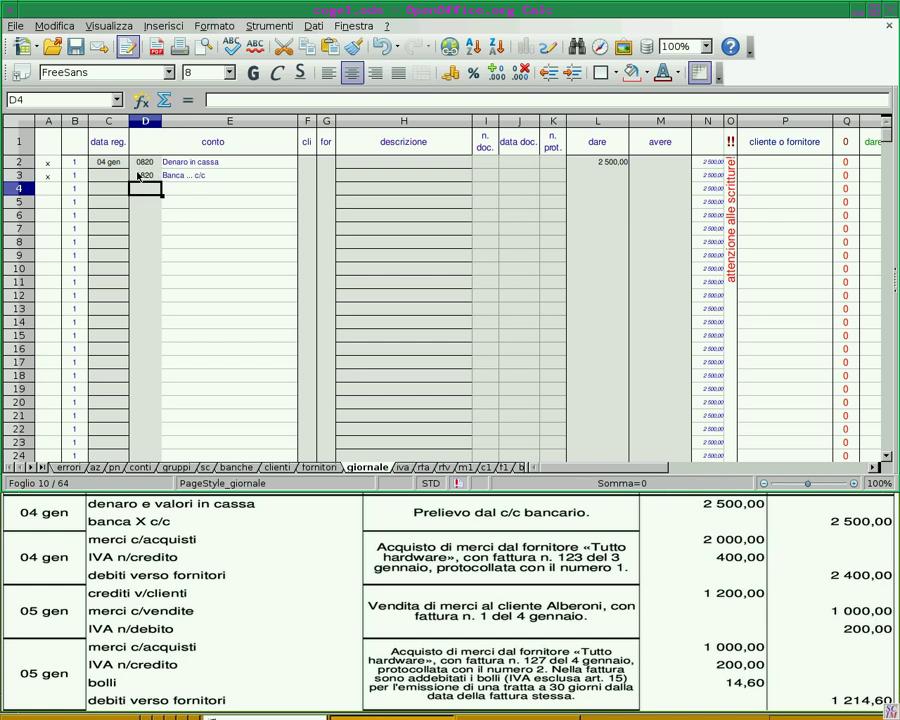
left_click(637, 176)
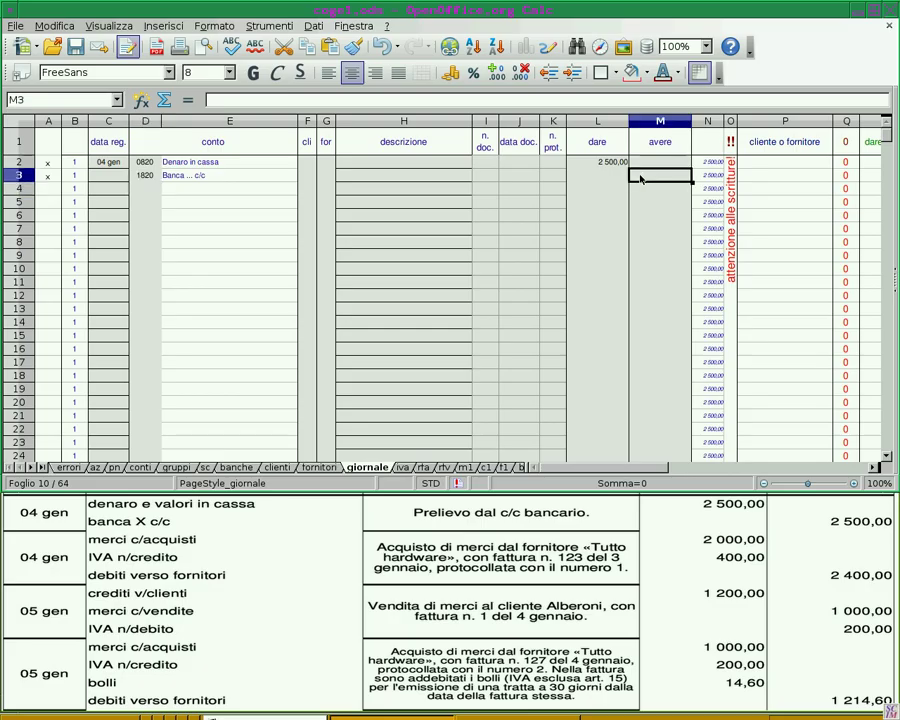
type("2500")
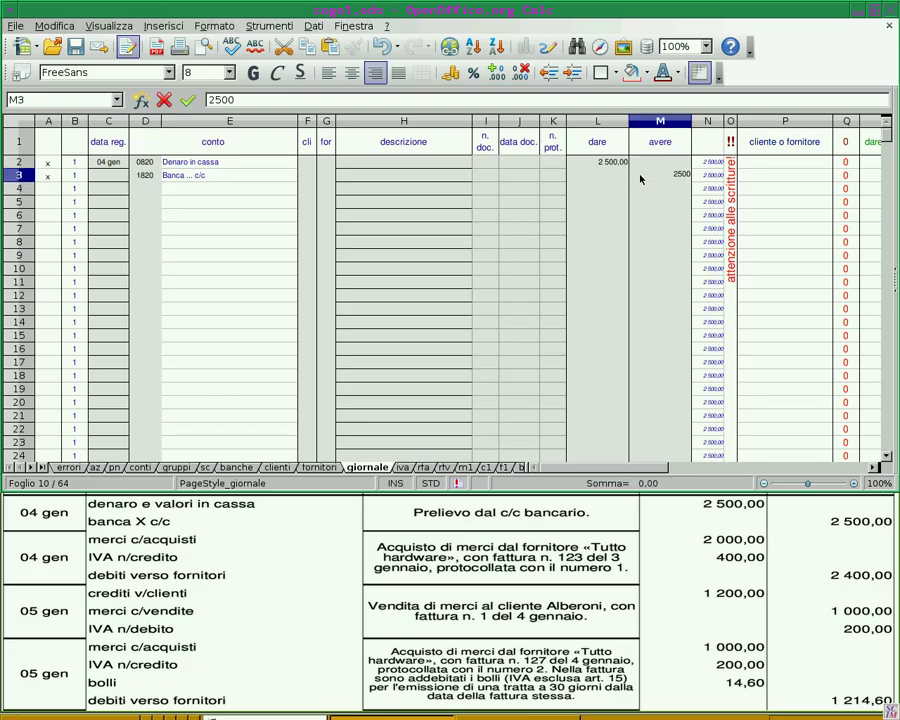
key("Return")
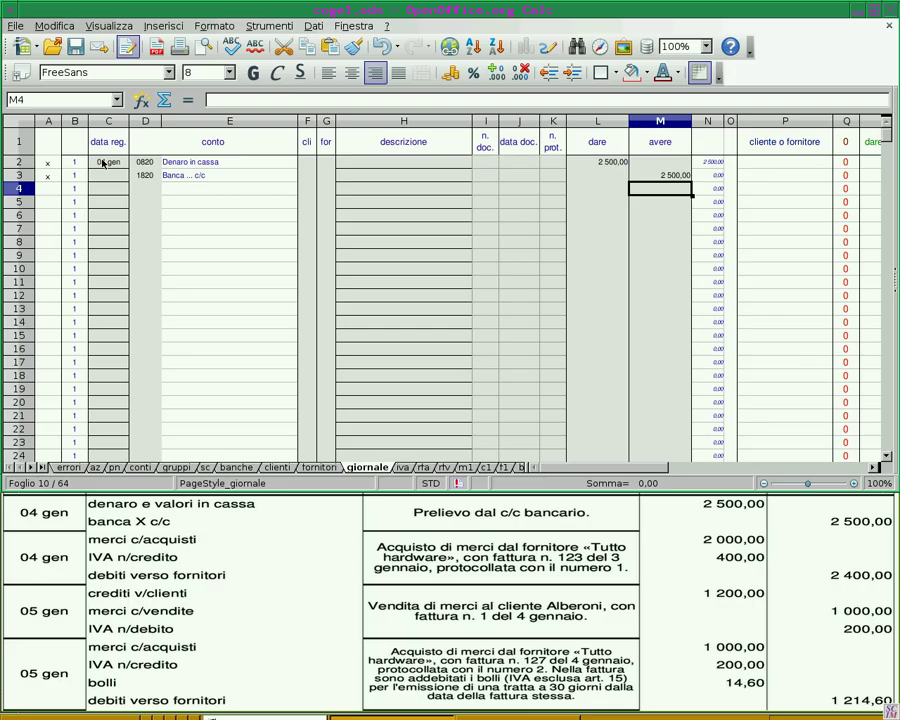
- Merge the date cells C2:C3 and the description cells H2:H3, without moving hidden cell contents for the description
left_click_drag(100, 163, 96, 176)
left_click(428, 75)
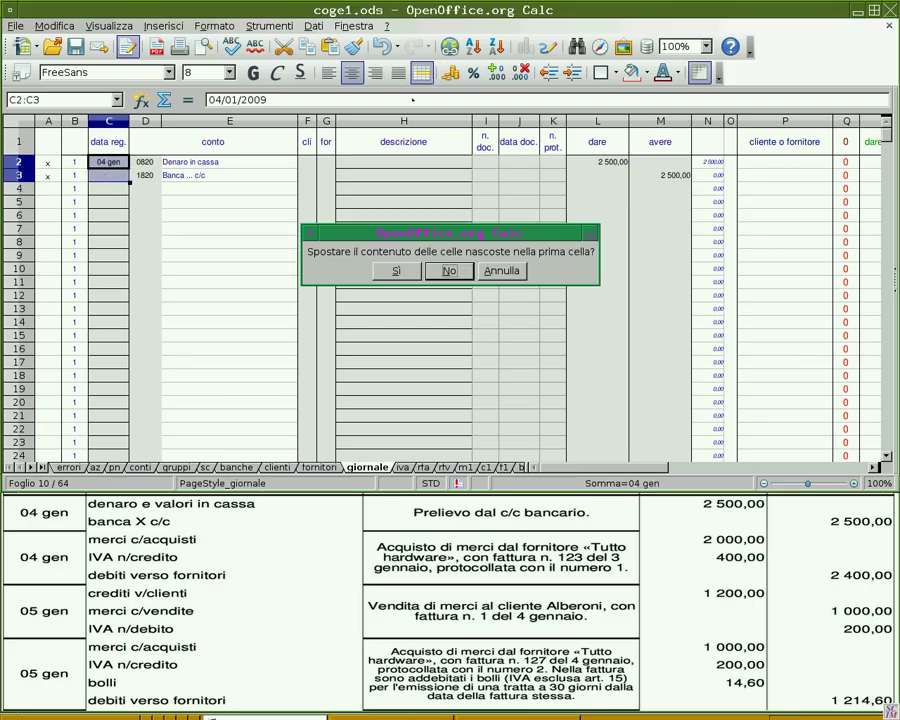
left_click(342, 324)
left_click_drag(452, 163, 456, 176)
left_click(422, 75)
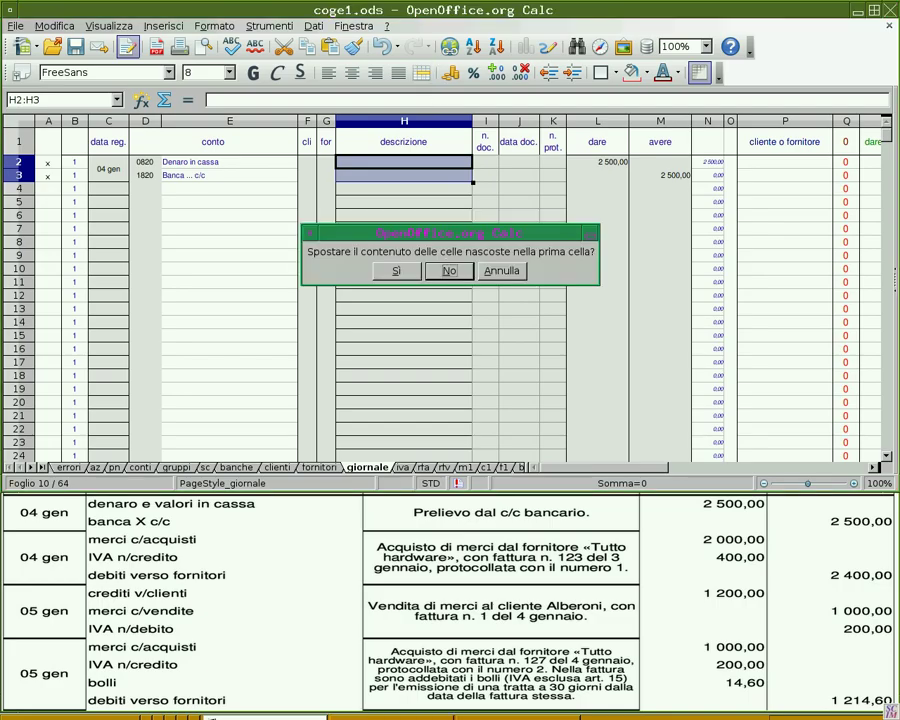
left_click(449, 270)
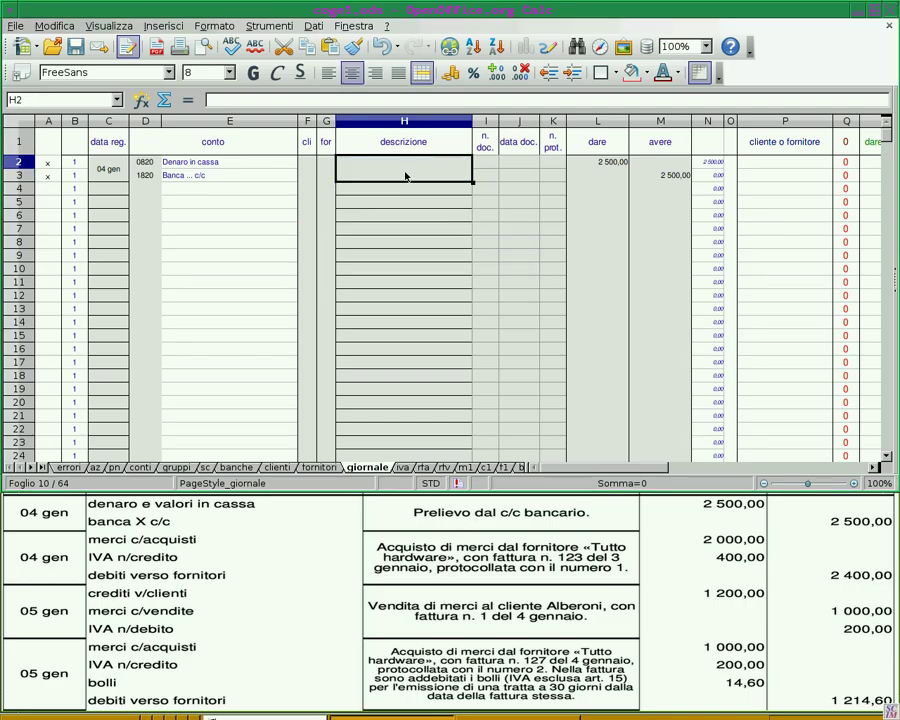
- Enter the description "Prelievo dal c/c bancario." in the merged descrizione cell of the first entry
type("Prelie")
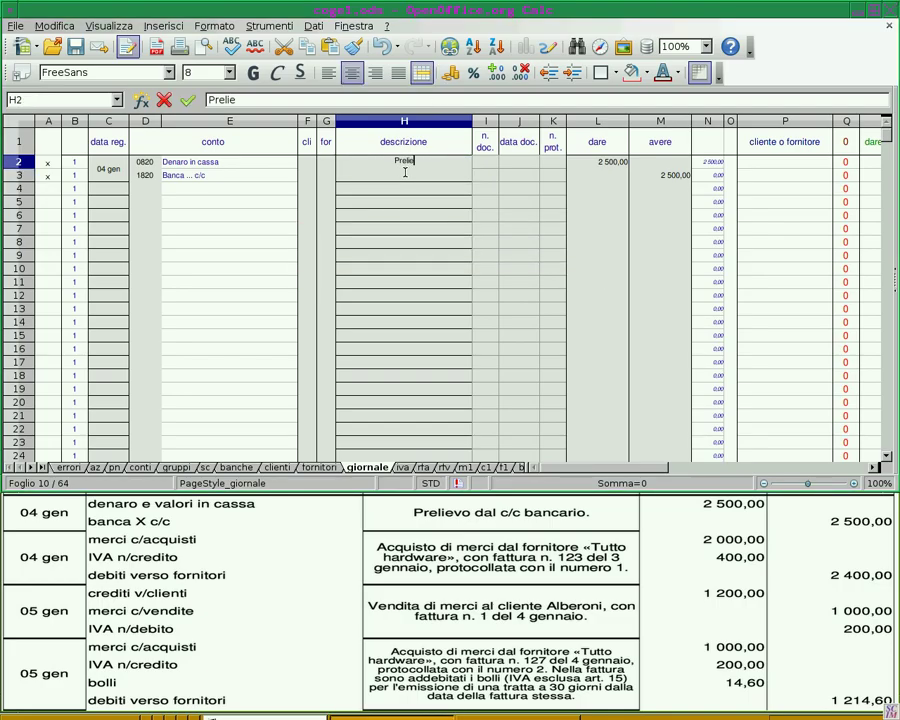
type("vo dal c/")
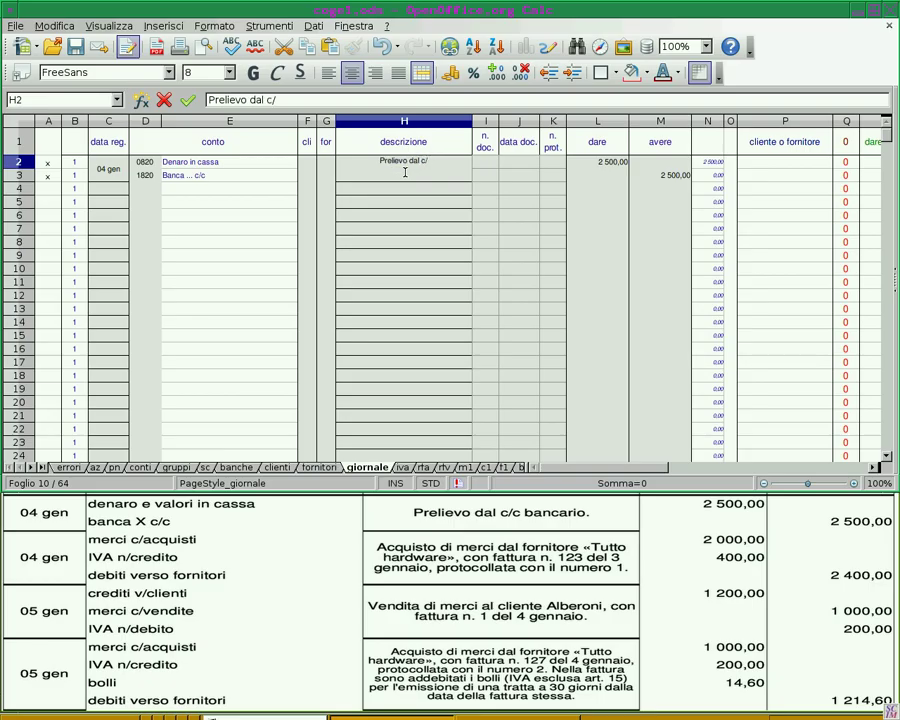
type("c bancario.")
key("Return")
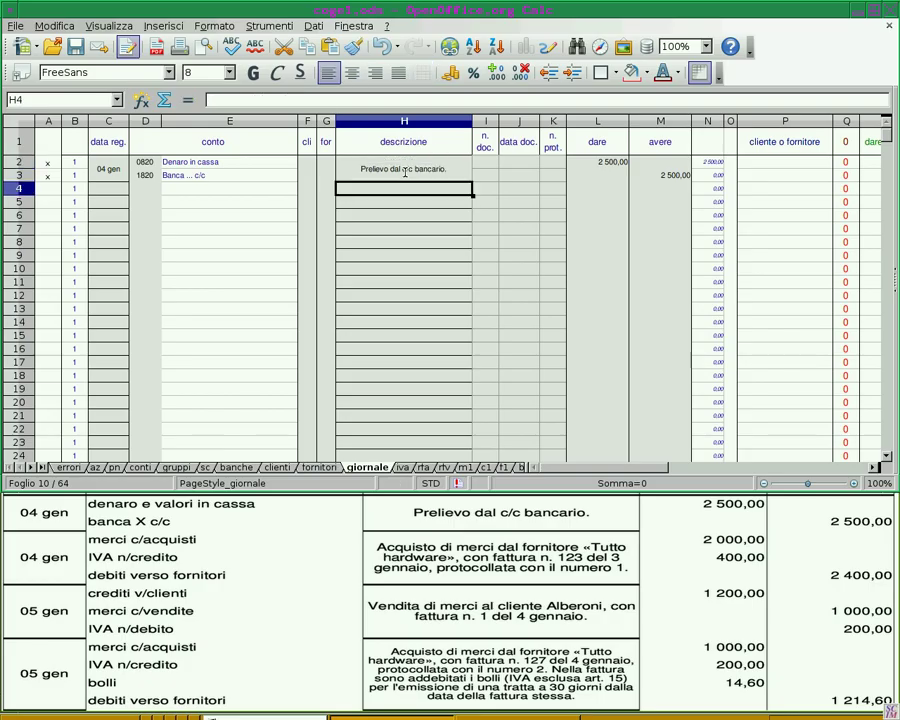
- Start the second journal entry in row 4 with registration date 4/1 and account code 3001
left_click(112, 190)
type("4")
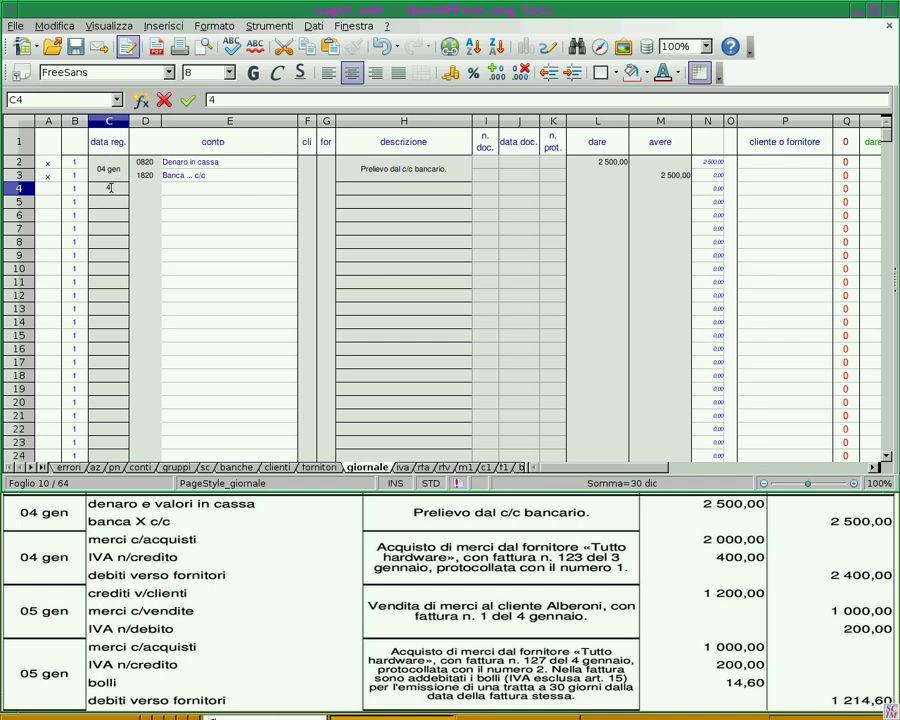
type("/1")
key("Return")
key("Up")
key("Right")
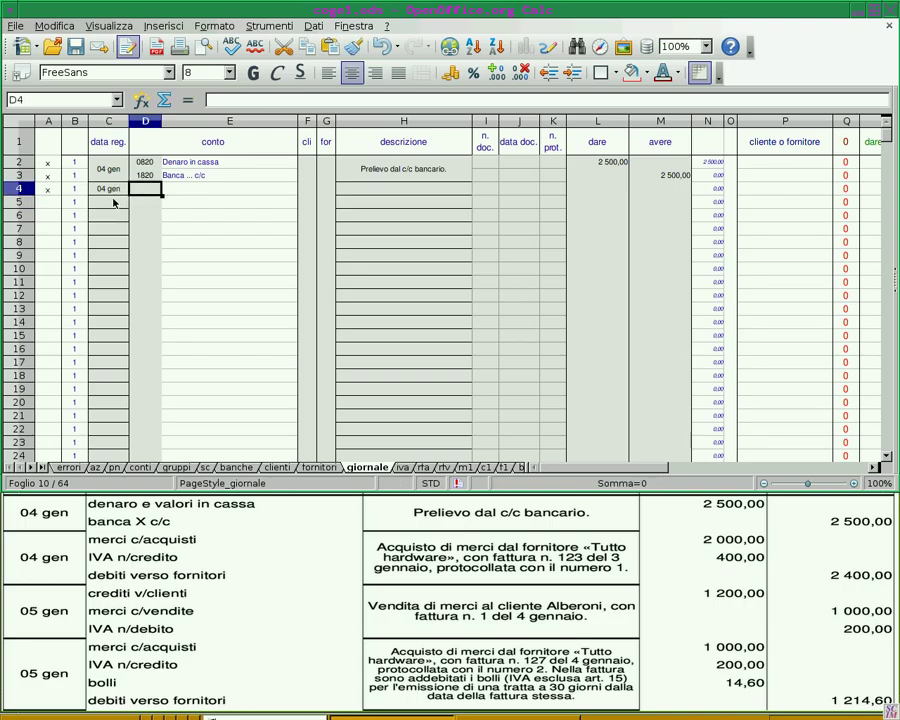
type("3001")
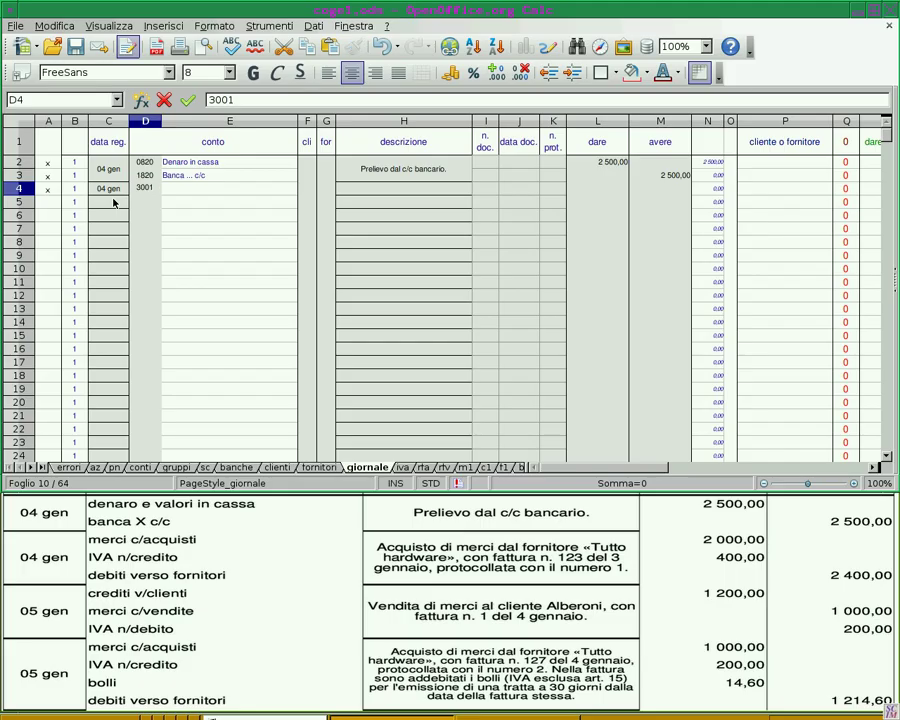
key("Return")
- Enter 2000 as the dare amount of the goods purchase line in row 4
key("Up")
key("Right")
key("Right")
key("Right")
key("Right")
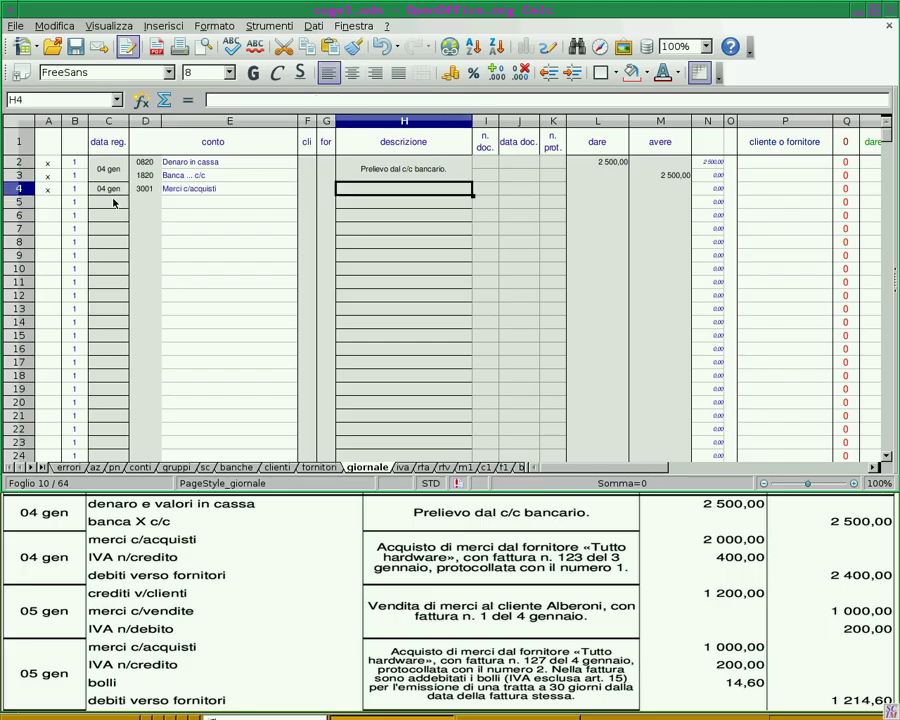
key("Right")
key("Right")
key("Right")
key("Right")
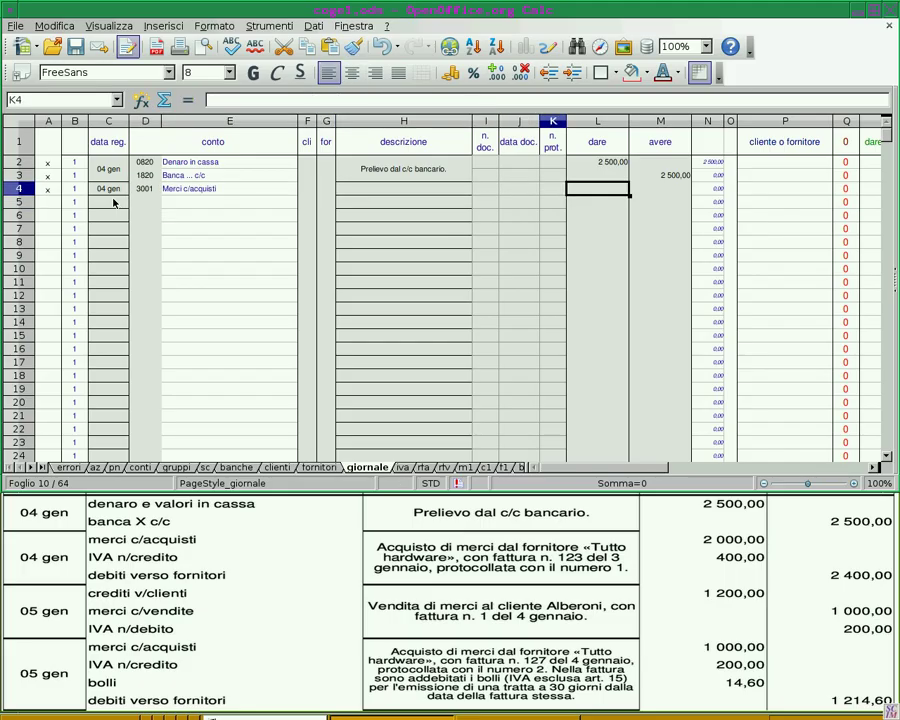
type("2000")
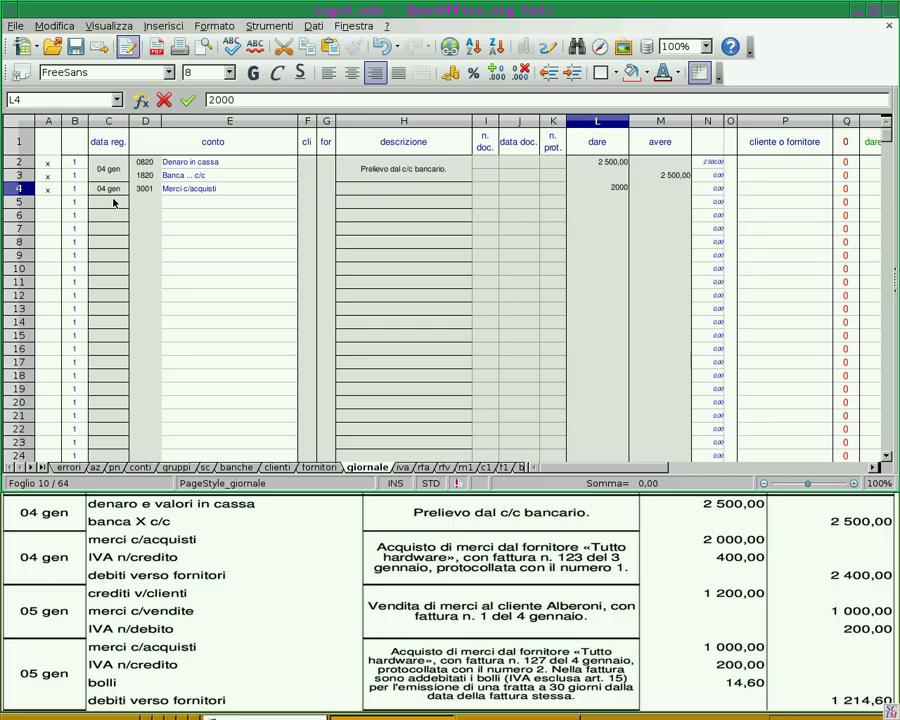
key("Return")
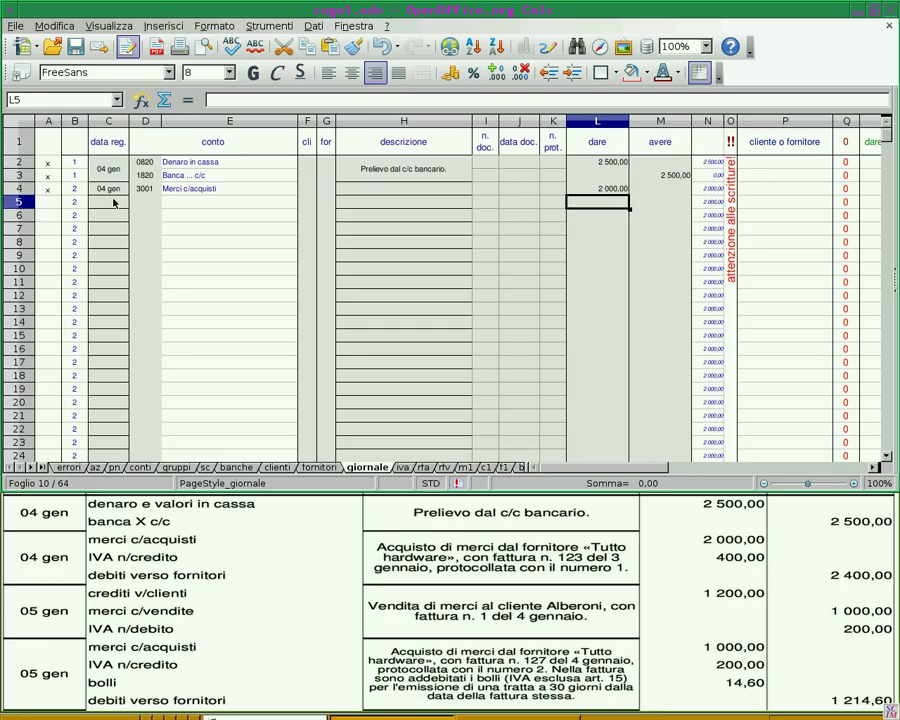
- Fill row 5 with account code 0601 and a dare amount of 400
left_click(143, 203)
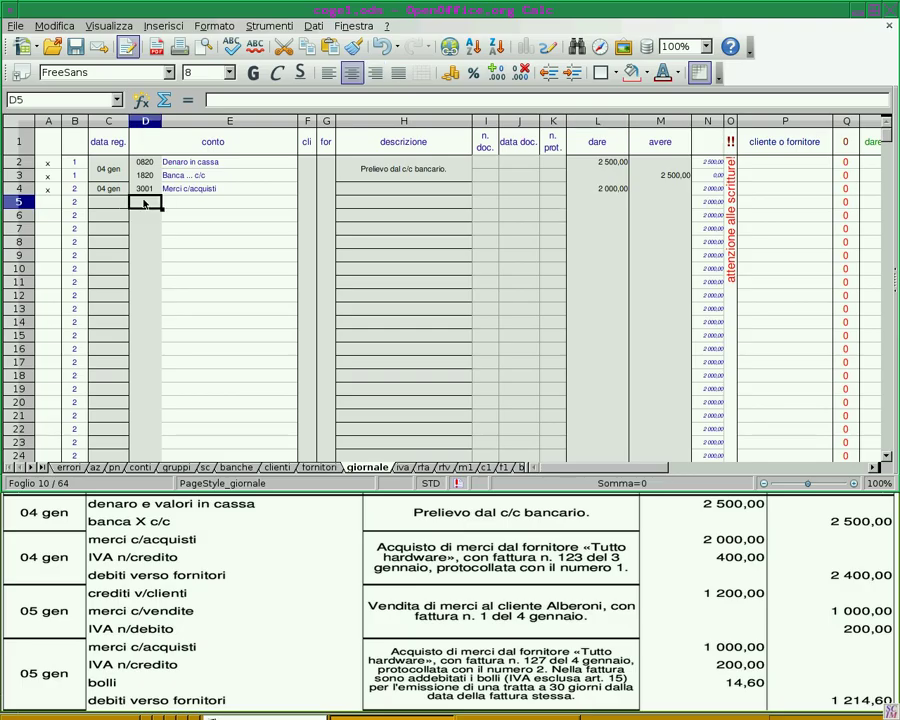
type("0601")
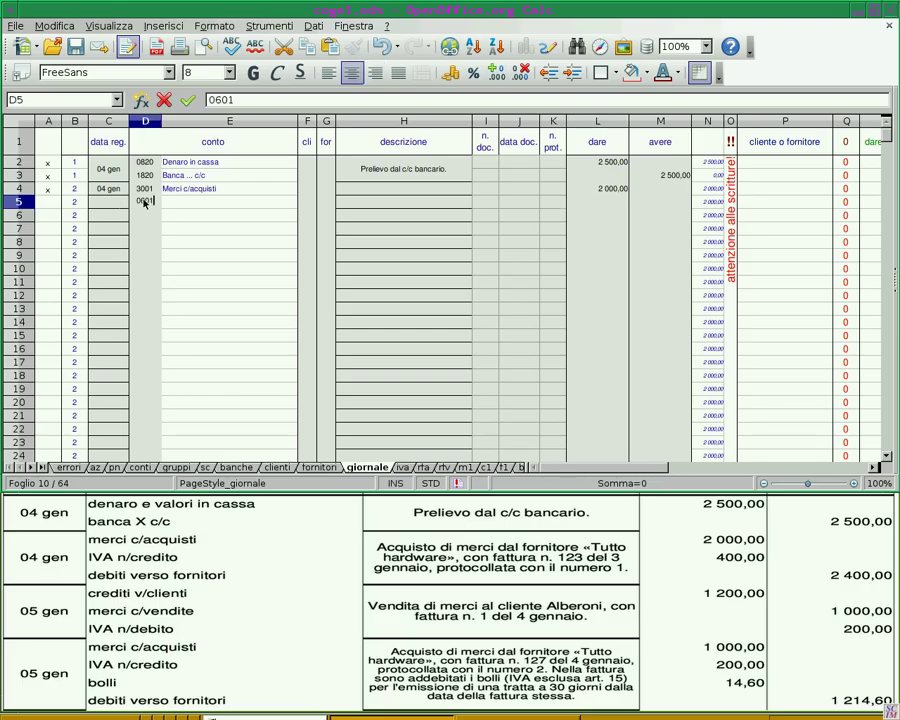
key("Return")
left_click(147, 202)
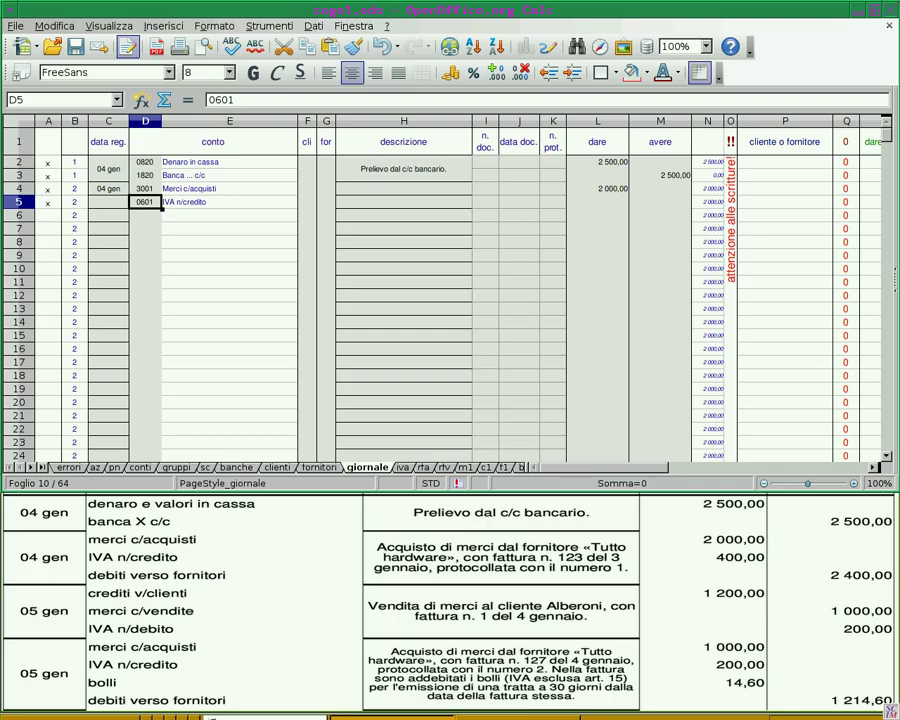
left_click(576, 204)
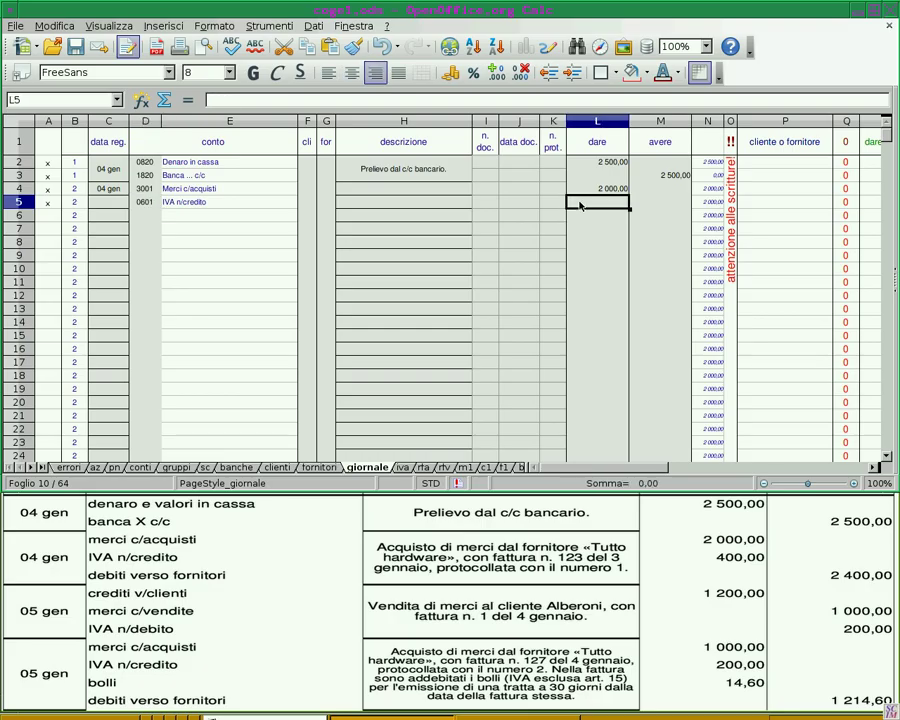
type("400")
key("Return")
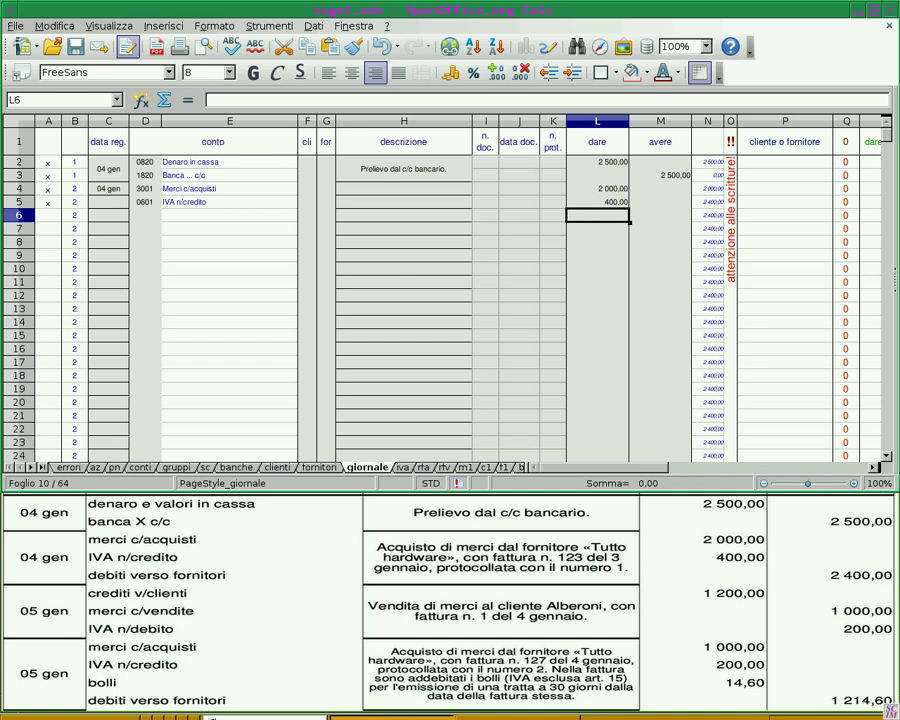
- Enter account code 1401 in row 6 for the debt to suppliers
left_click(141, 218)
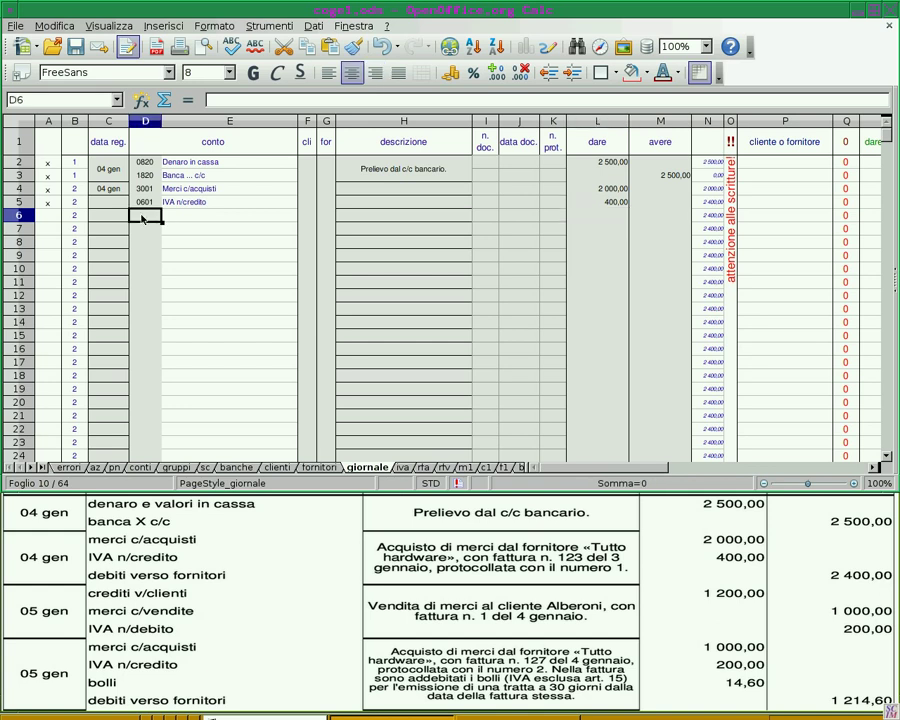
type("13")
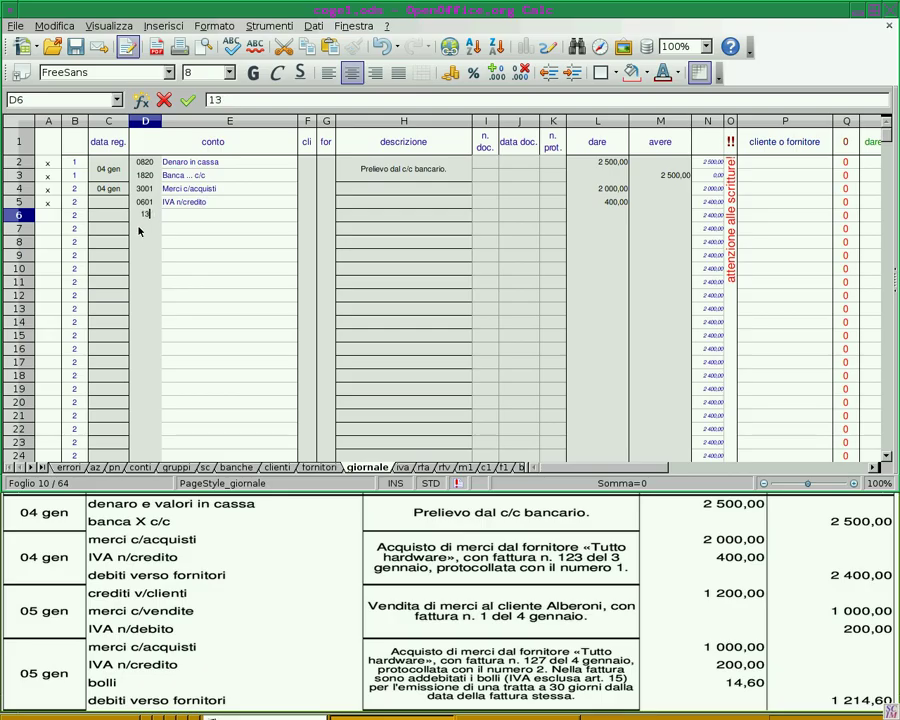
type("011")
key("Return")
- Enter 2400 as the avere amount of the supplier debt line in row 6
key("Up")
key("Right")
key("Right")
key("Right")
key("Right")
key("Right")
key("Right")
key("Right")
key("Right")
key("Right")
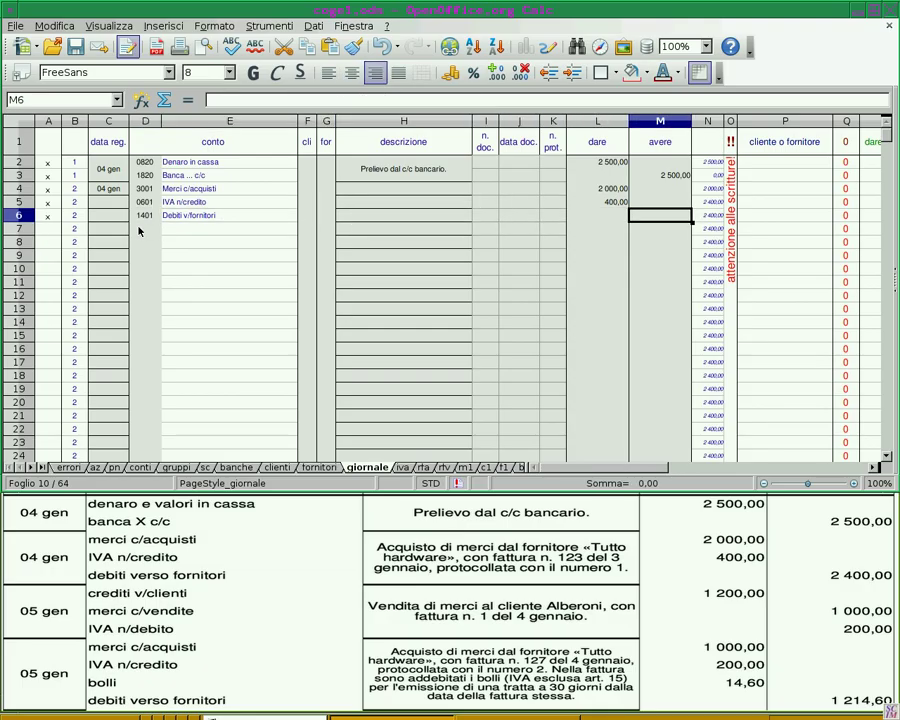
type("2400")
key("Return")
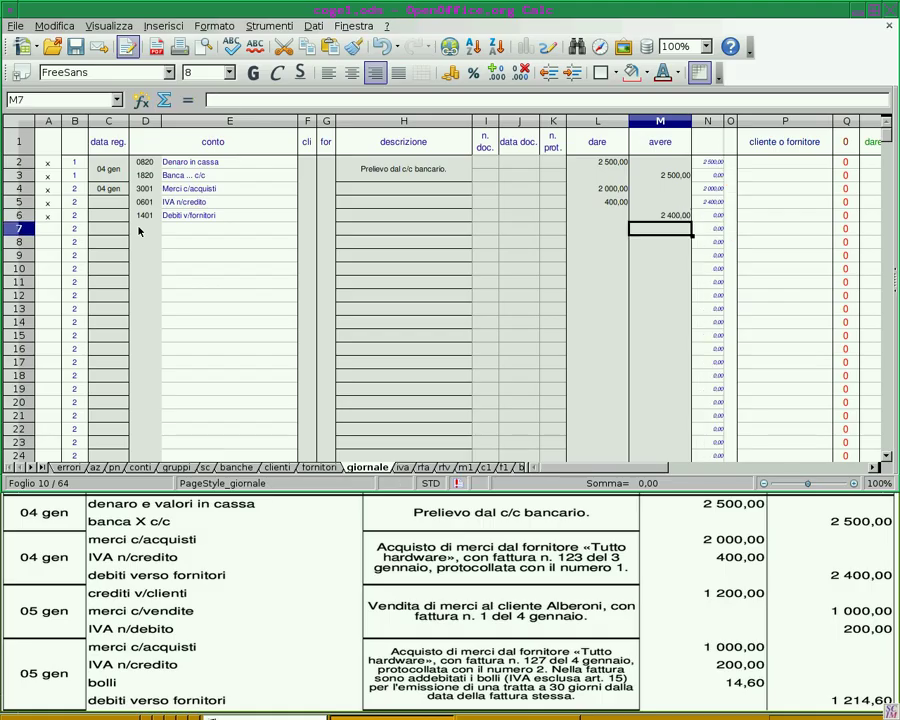
- Merge the registration date cells of rows 4 to 6 in the giornale sheet, leaving hidden cell contents unmoved
left_click_drag(108, 188, 106, 218)
left_click(421, 72)
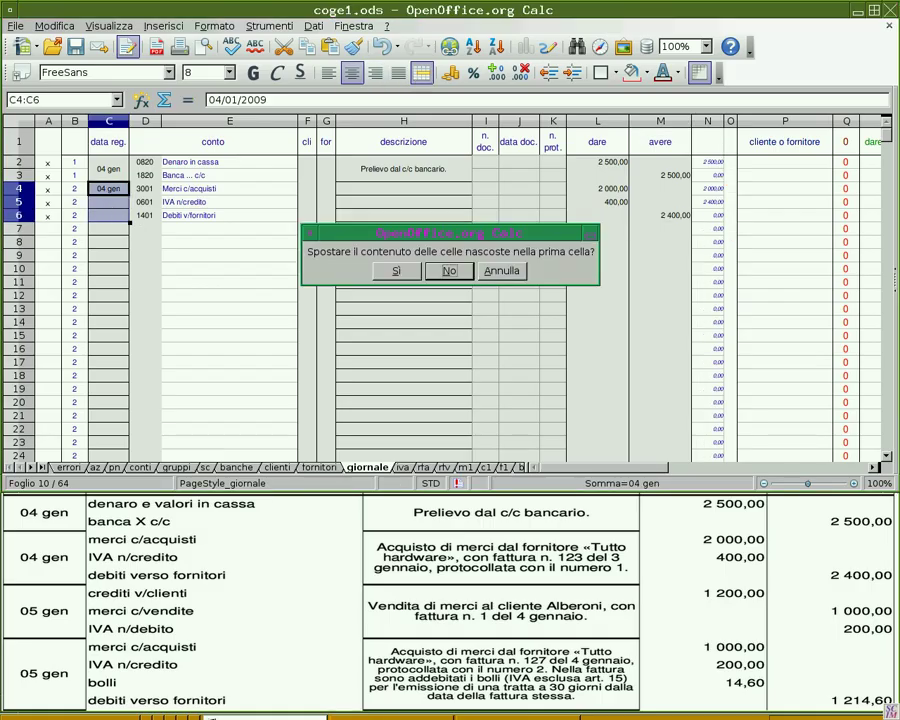
left_click(458, 382)
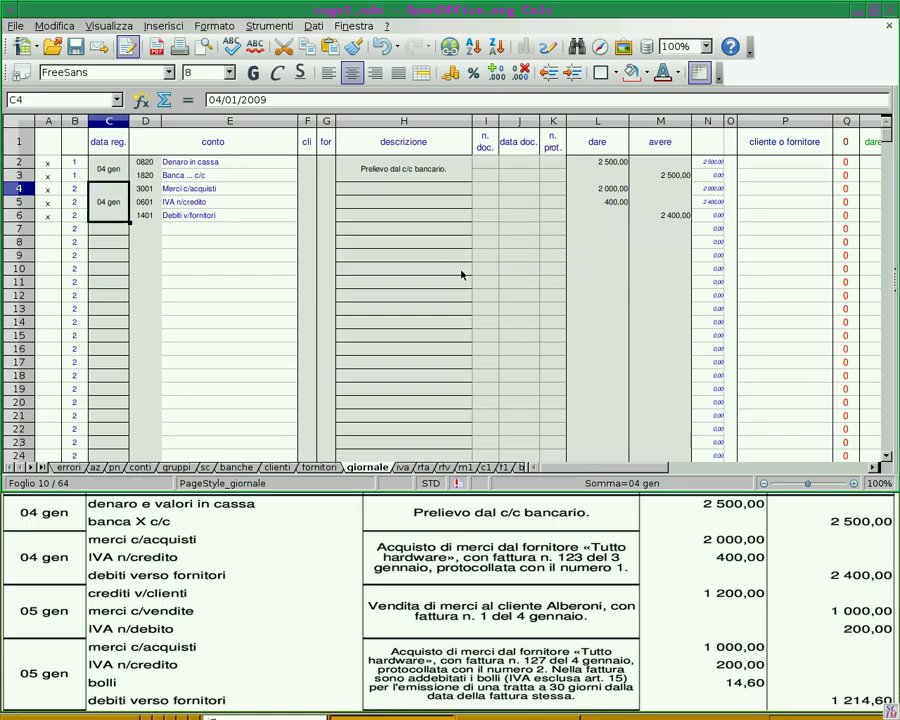
- Look up Tutto hardware's code in the fornitori sheet and enter supplier code 1 on the debt line in row 6
left_click(326, 215)
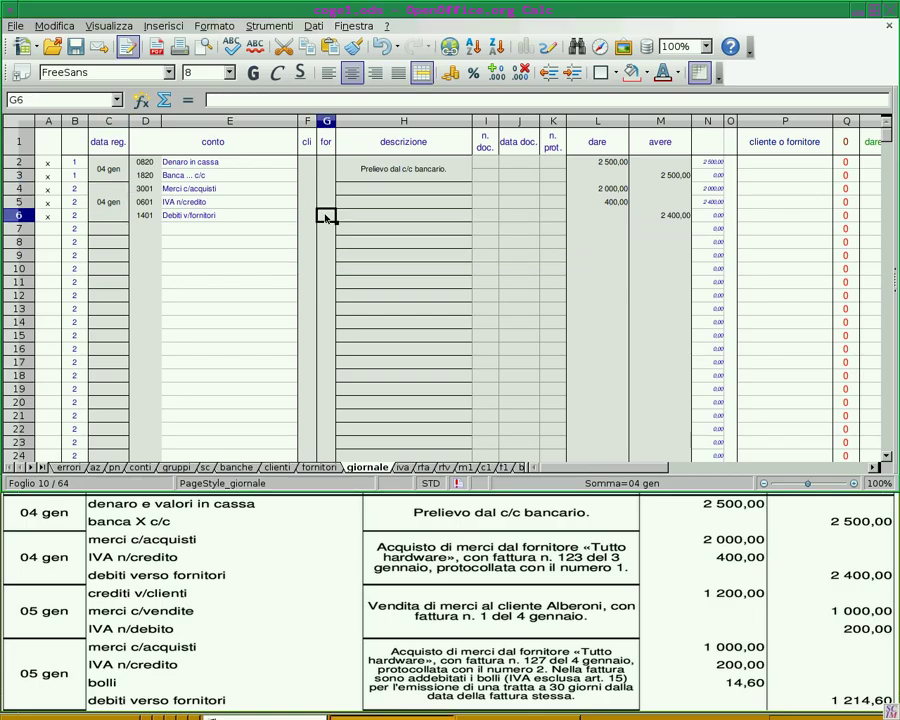
left_click(318, 468)
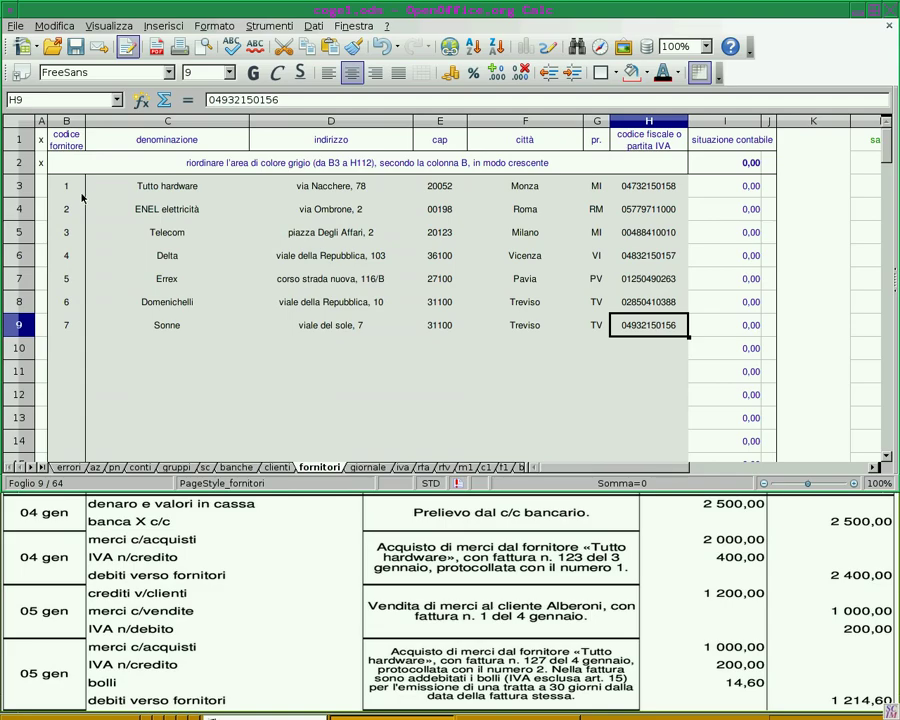
left_click(362, 467)
type("1")
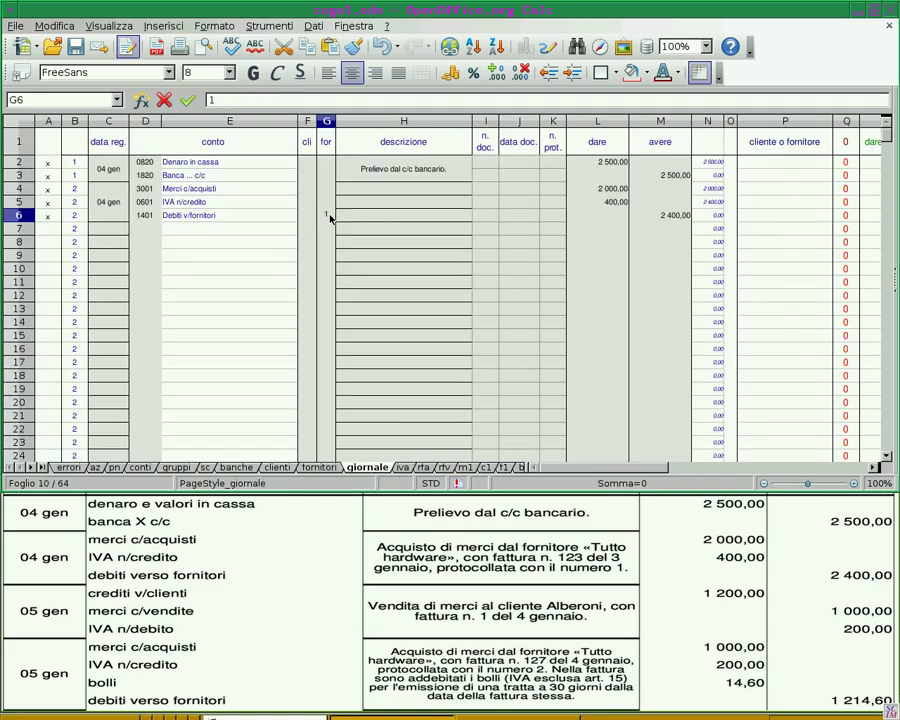
key("Return")
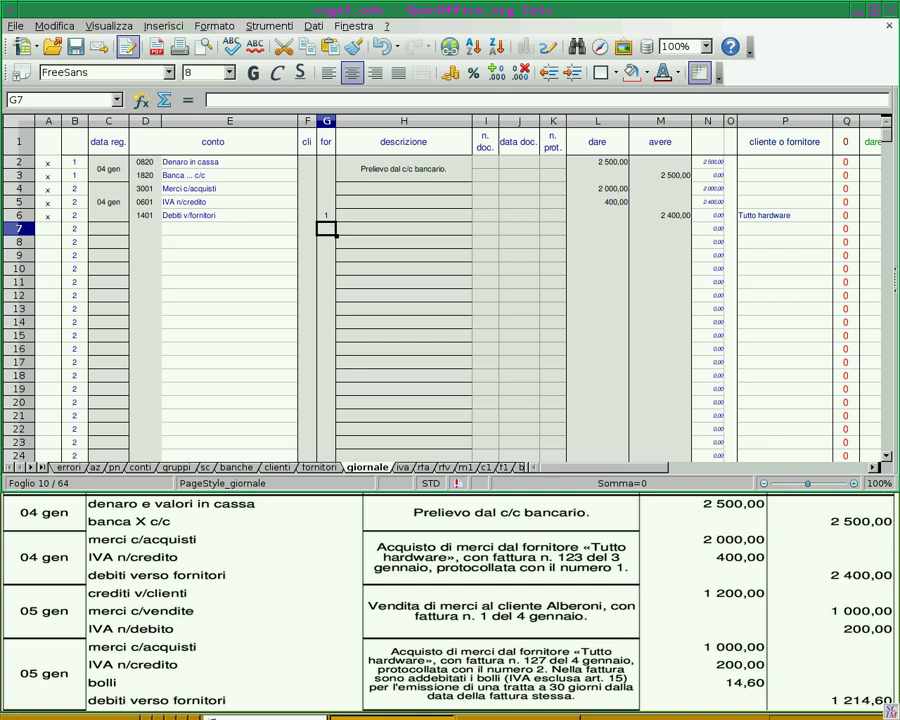
- Merge the description cells of rows 4 to 6 and enter "Fattura da fornitore." in them
left_click_drag(403, 188, 431, 215)
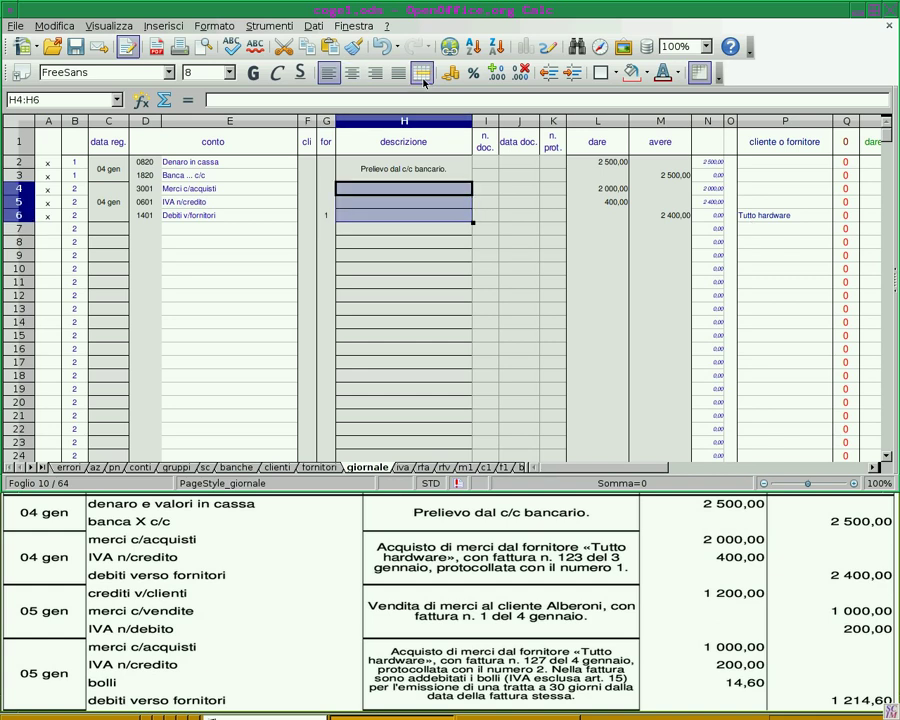
left_click(421, 72)
left_click(446, 271)
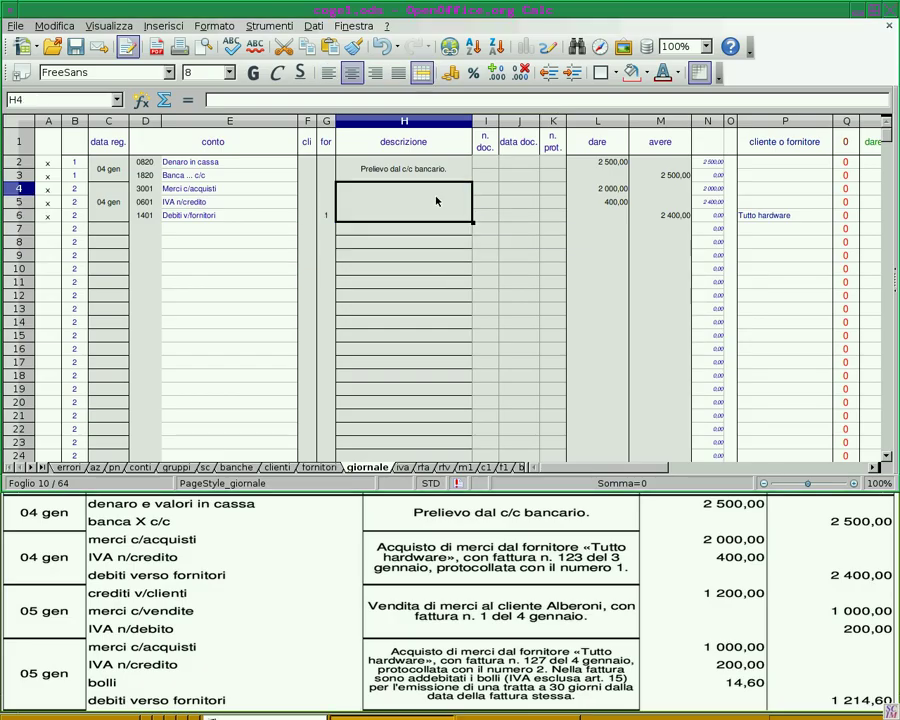
type("Fattura da fornitore.")
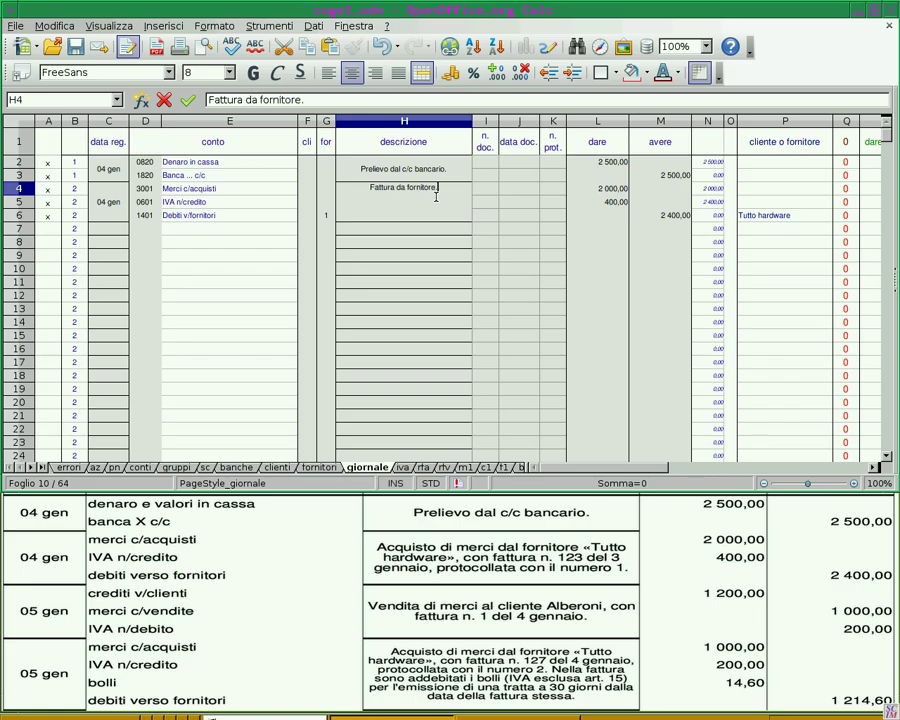
key("Return")
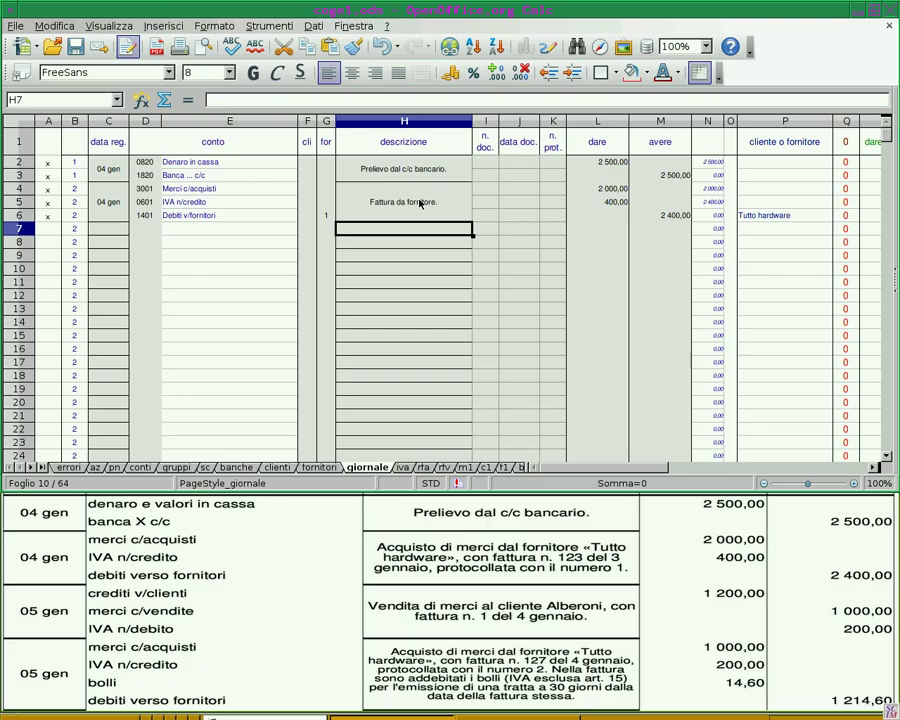
- Enter 123 as the document number of the supplier invoice in row 4
left_click_drag(484, 189, 490, 216)
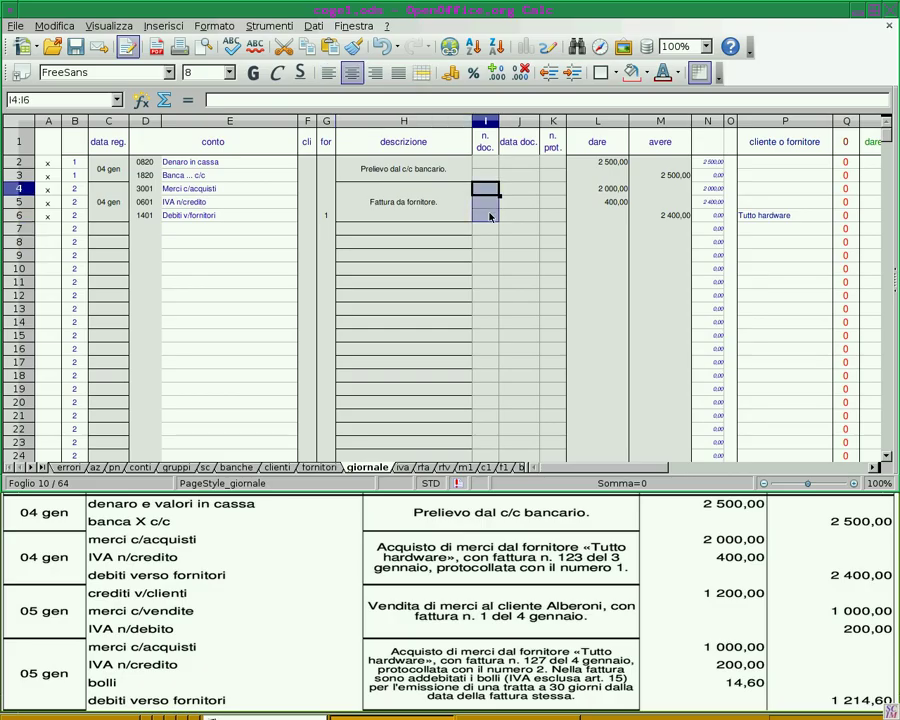
key("Down")
left_click(489, 195)
type("123")
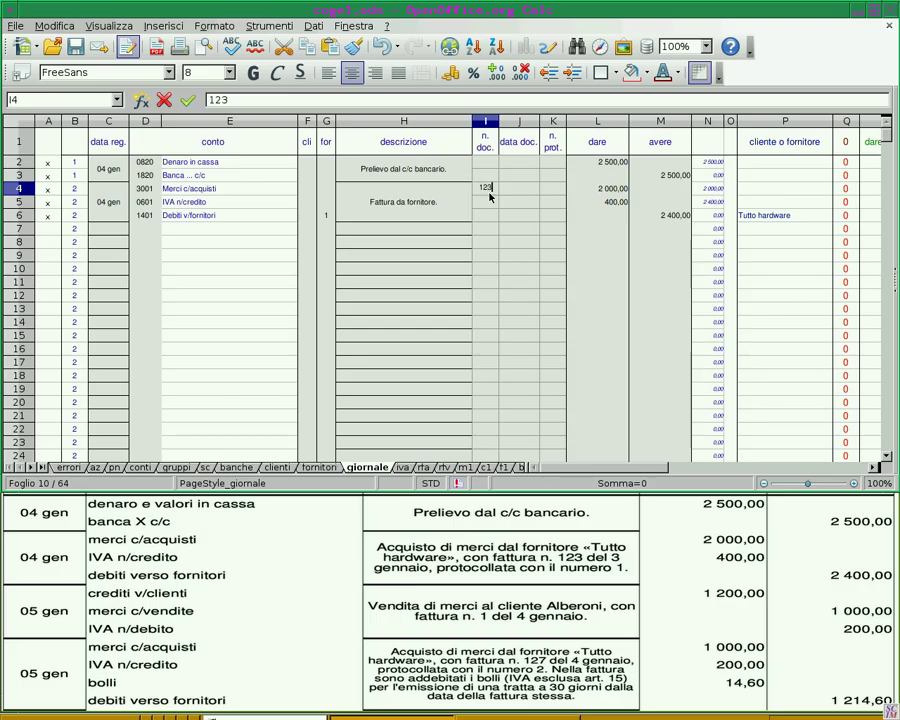
key("Return")
key("Up")
- Enter 3/1 as the document date and 1 as the protocol number in row 4
key("Right")
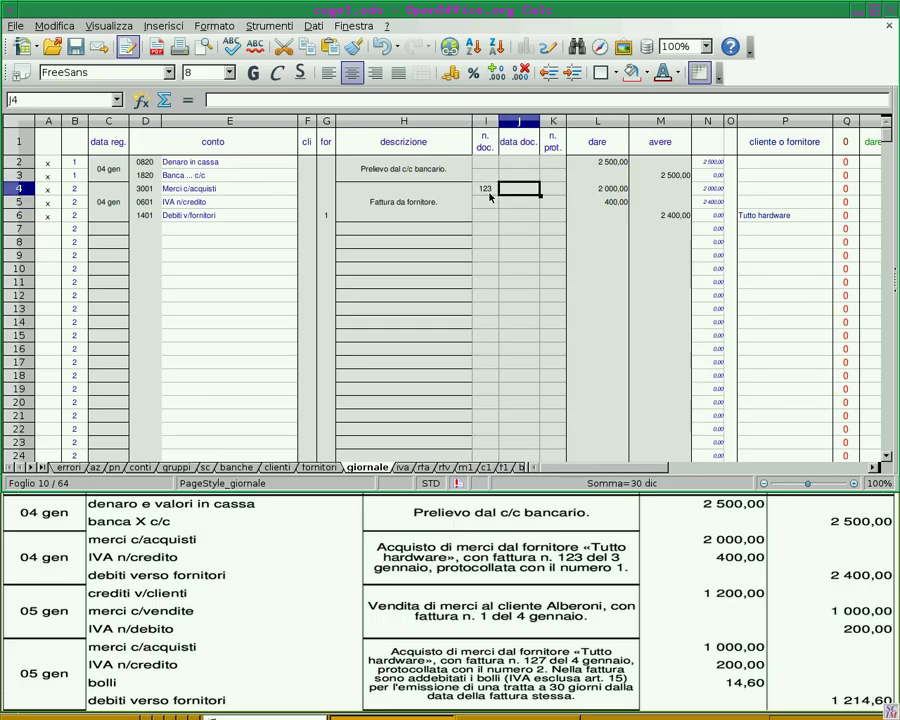
type("3/1")
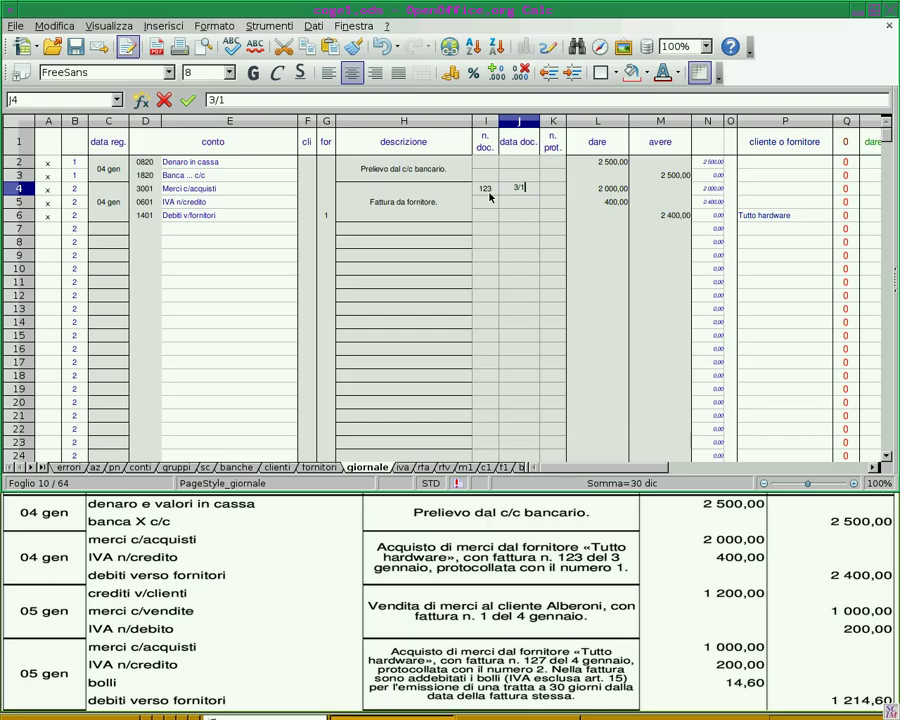
key("Return")
key("Up")
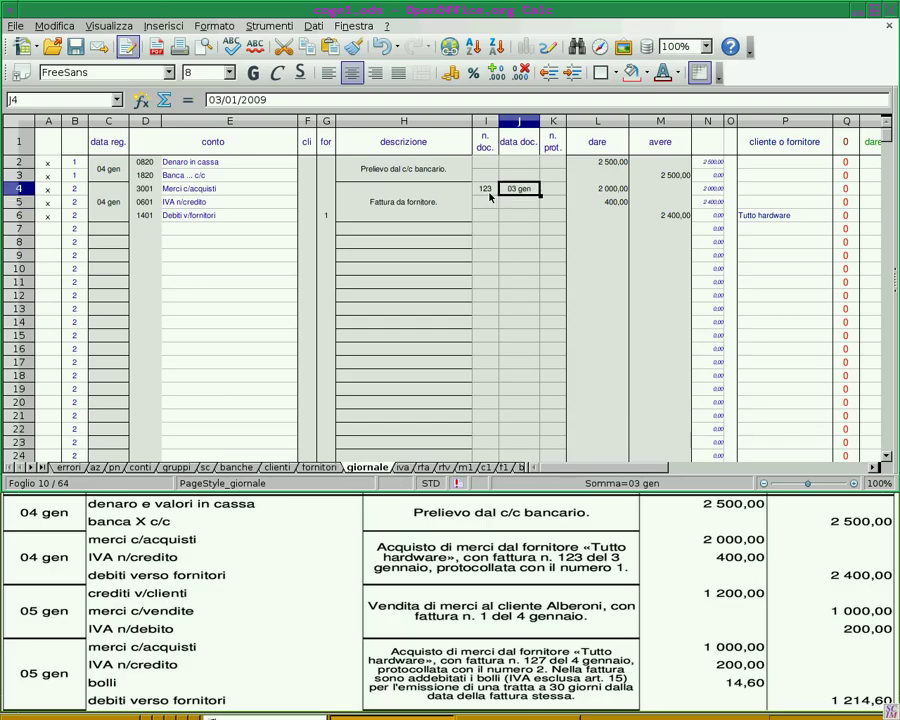
key("Right")
type("1")
key("Return")
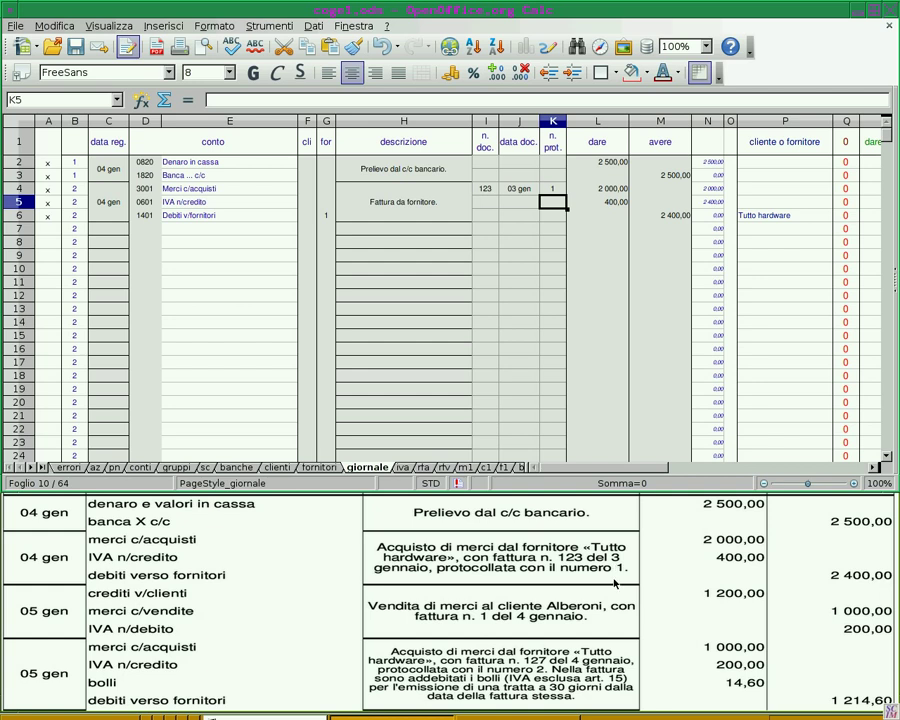
- Merge the document number, document date and protocol number cells separately across rows 4 to 6, leaving hidden contents unmoved
left_click_drag(485, 188, 485, 215)
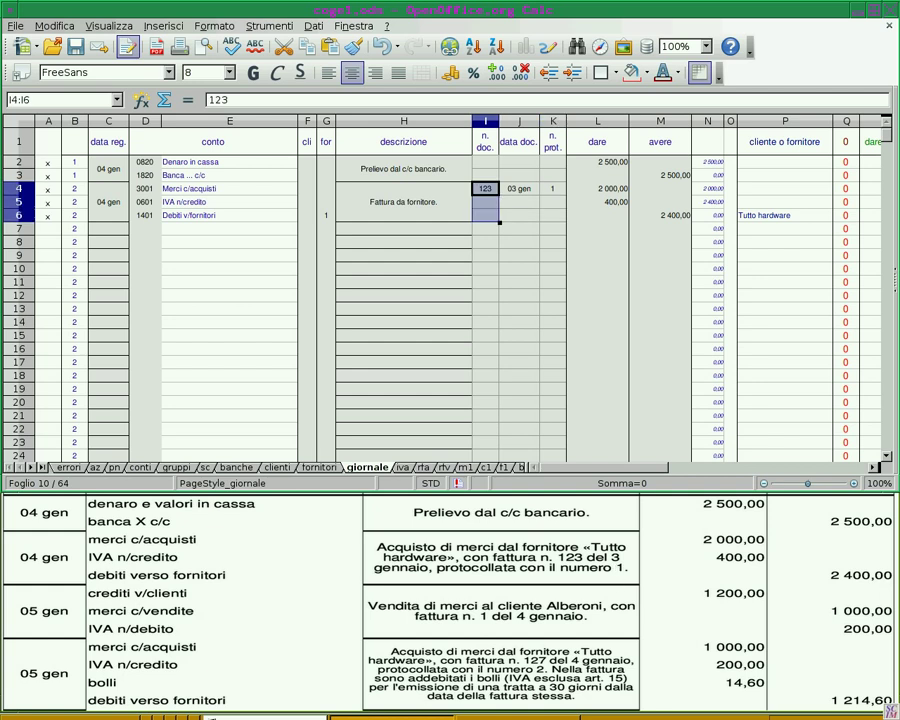
left_click(421, 72)
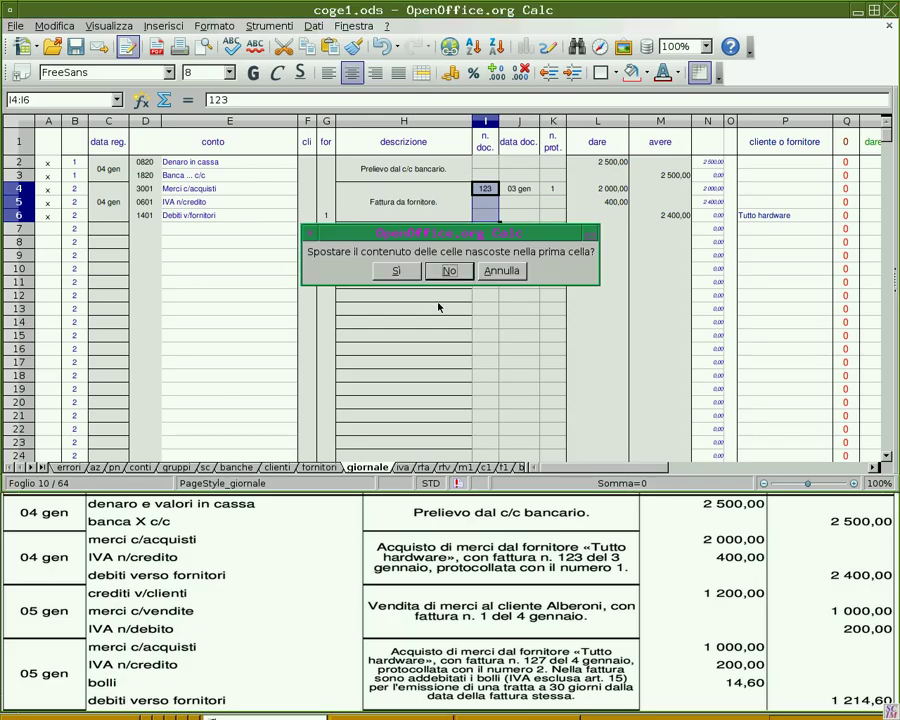
left_click(450, 382)
left_click_drag(520, 193, 520, 215)
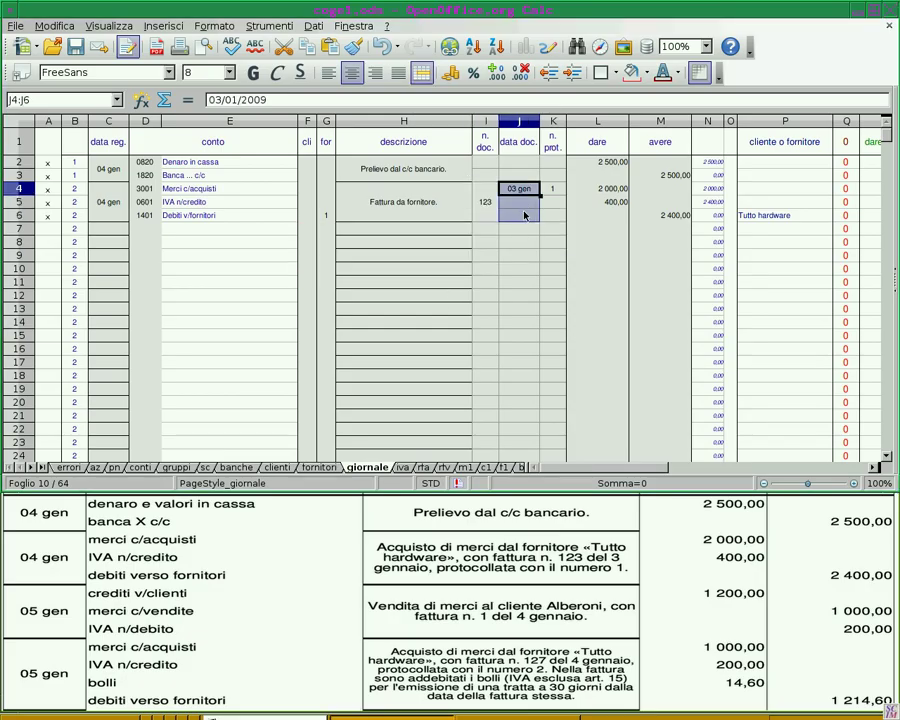
left_click(421, 72)
left_click(449, 270)
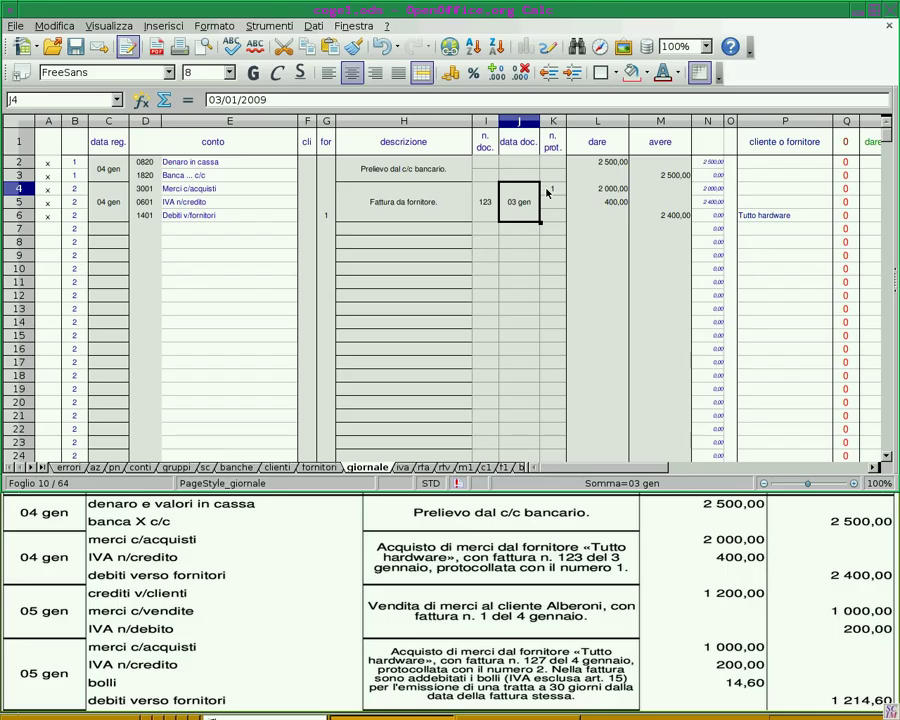
left_click_drag(553, 188, 553, 215)
left_click(449, 72)
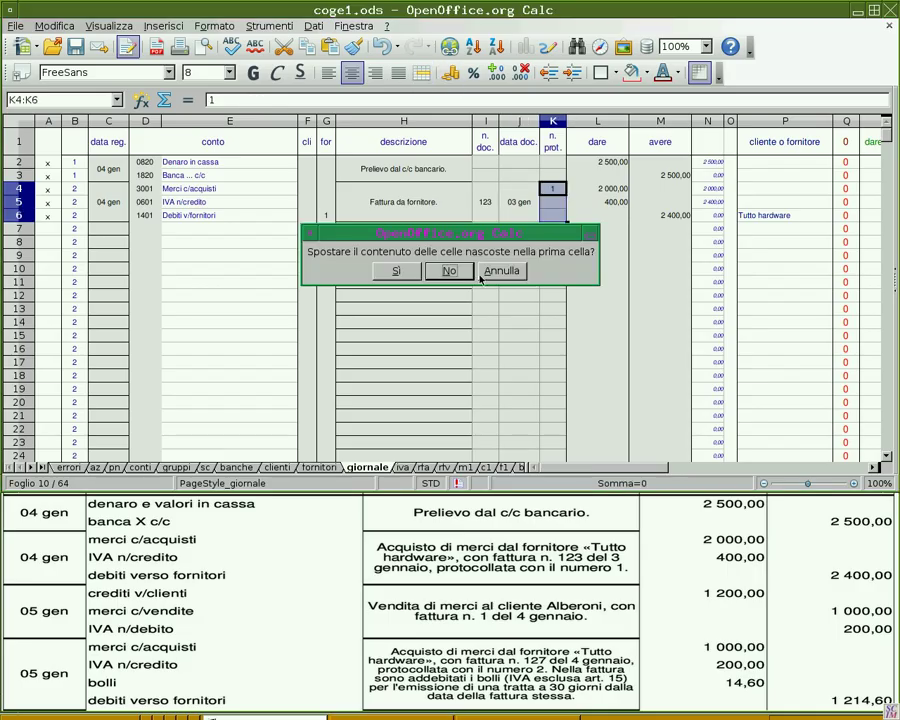
left_click(450, 325)
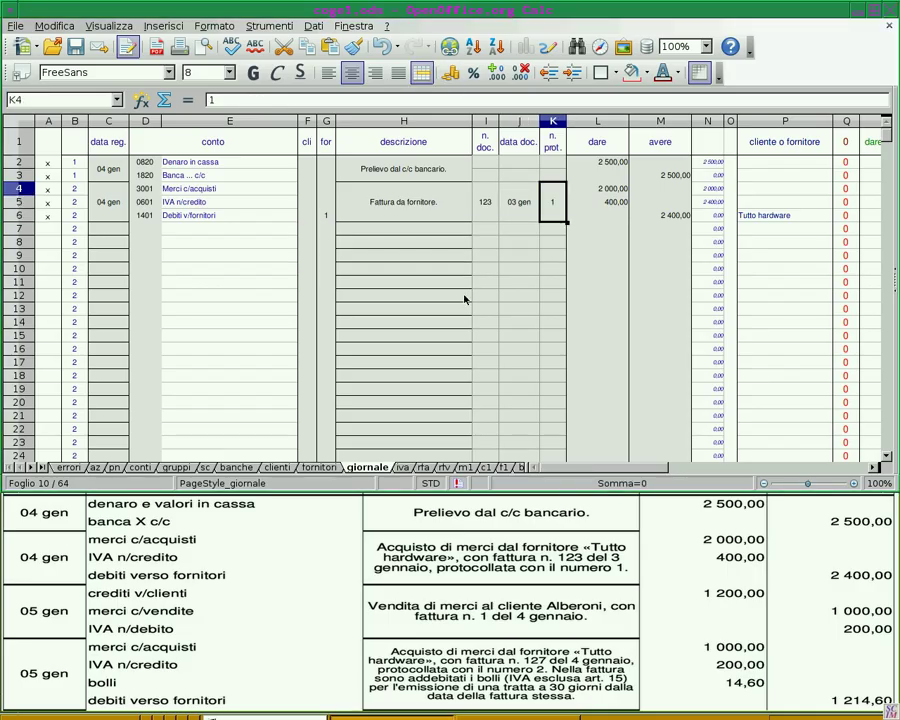
- Start the sales entry in row 7 with registration date 5/1 and account code 0501 for customer credits
left_click(121, 231)
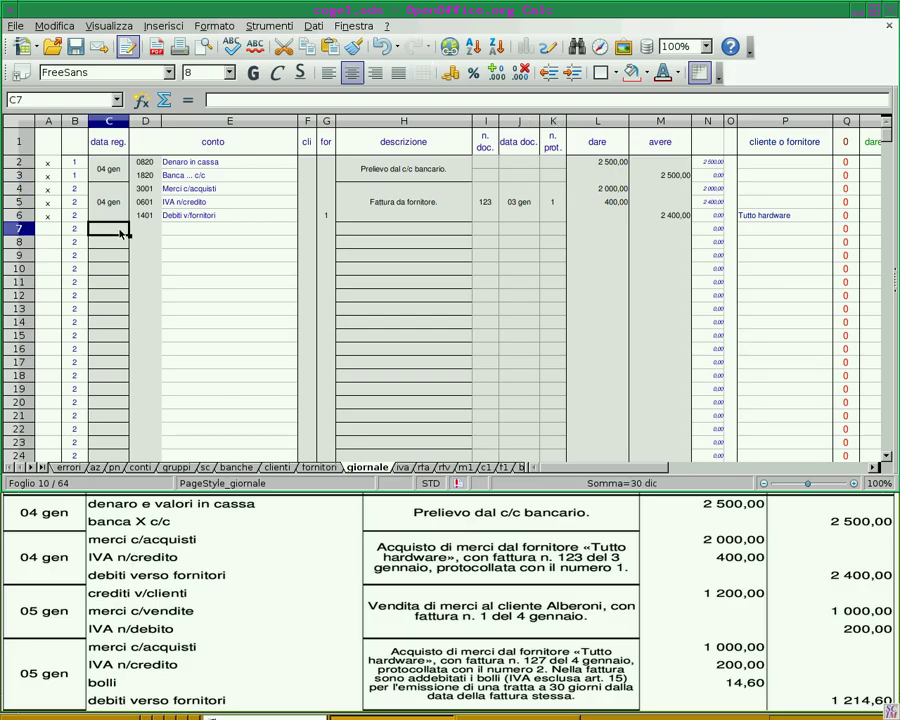
type("5/1")
key("Return")
key("Up")
key("Right")
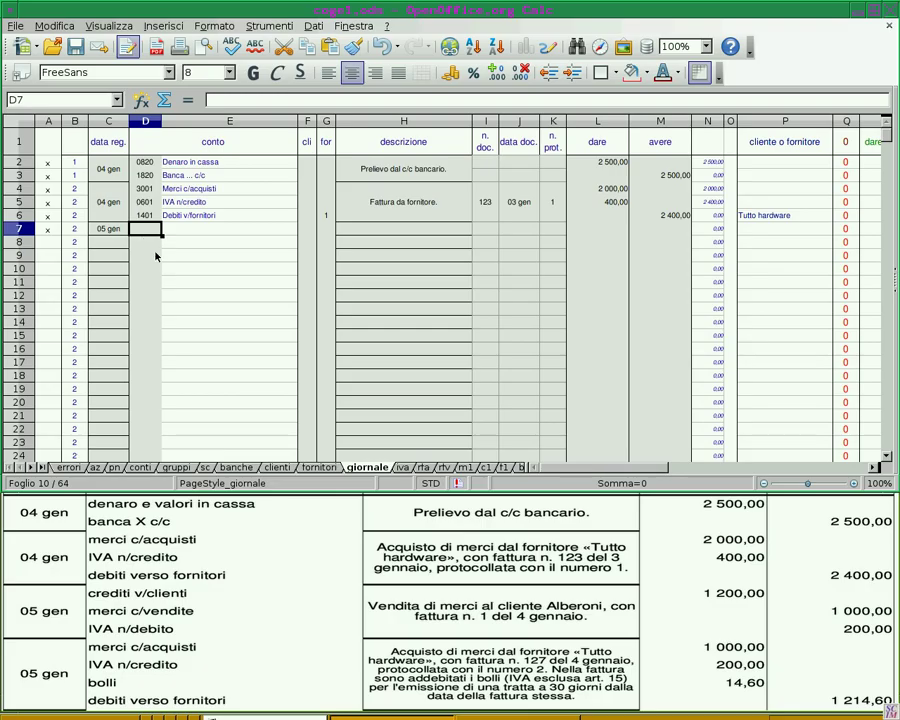
type("0501")
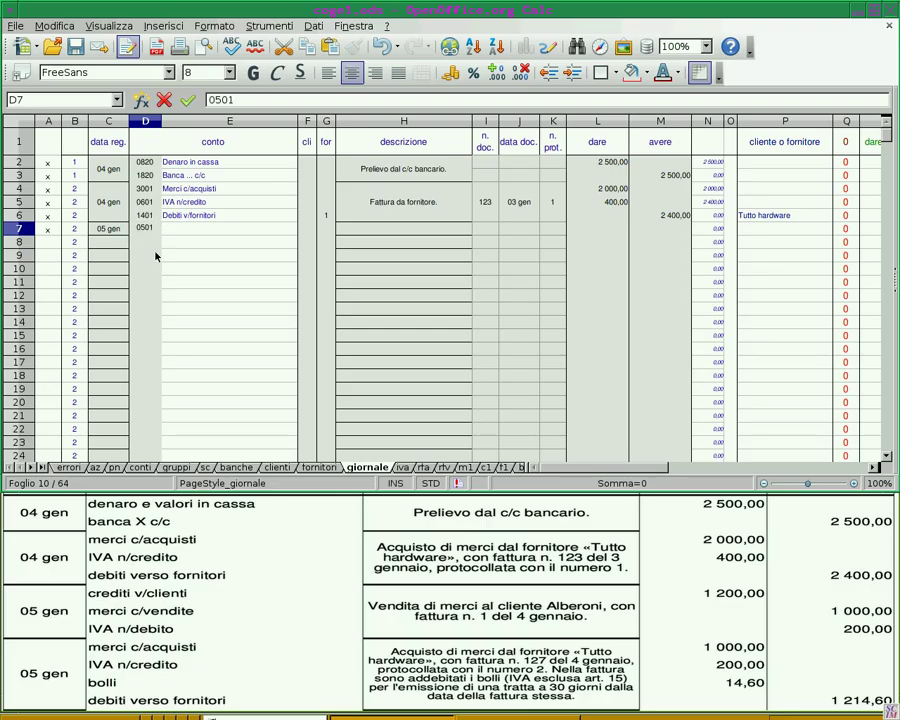
key("Return")
- Enter 1200 as the dare amount of the customer credit line in row 7
key("Tab")
key("Tab")
key("shift+Tab")
key("Tab")
key("Tab")
key("Tab")
key("Tab")
key("Tab")
key("Tab")
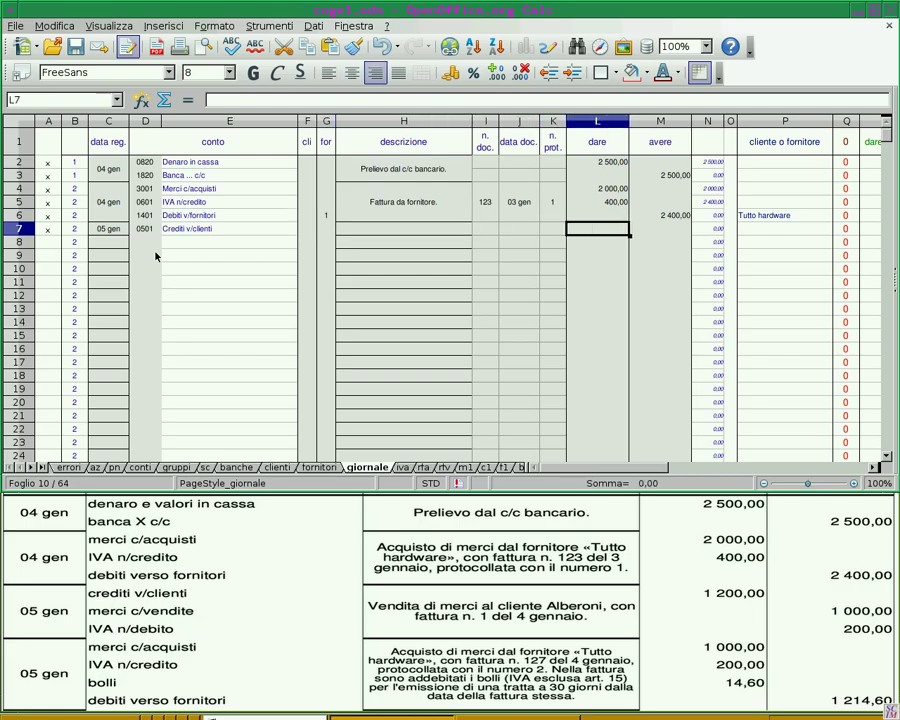
type("1200")
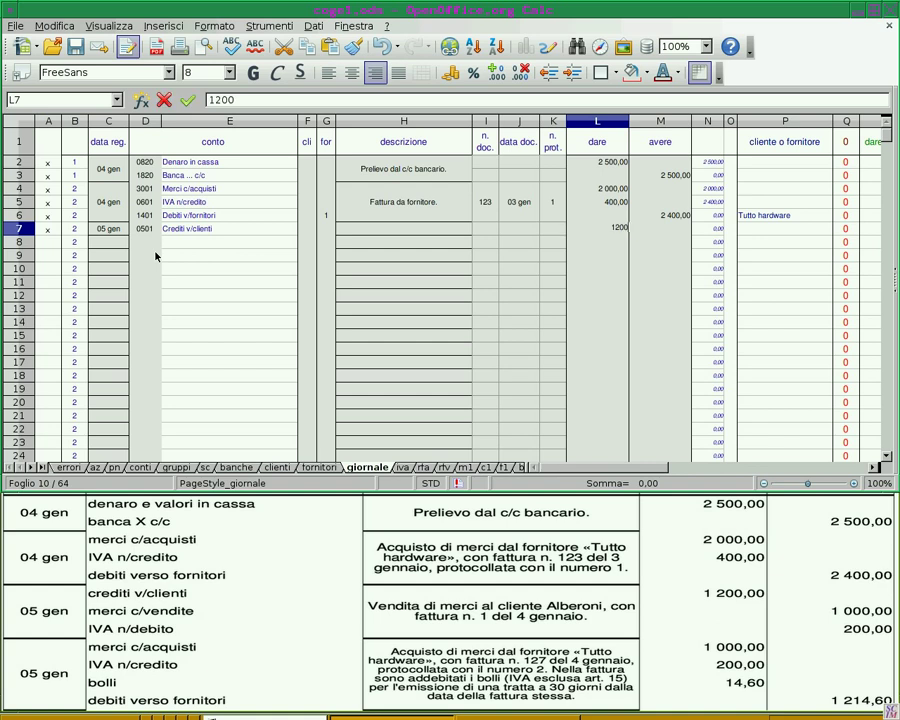
key("Return")
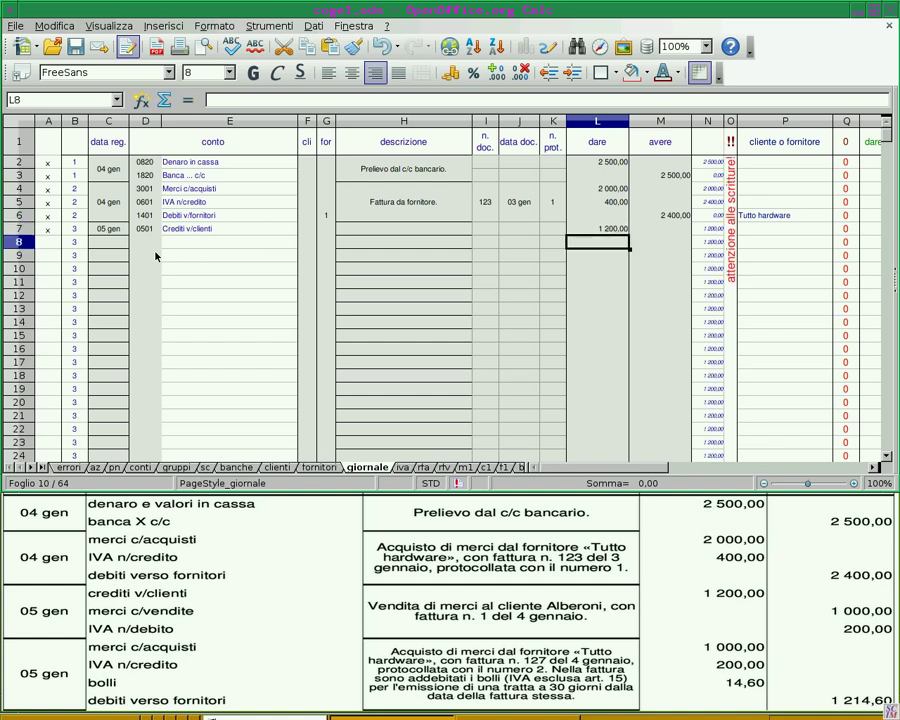
- Look up Alberoni & C. in the clienti sheet and enter customer code 1 on the credit line in row 7
left_click(307, 228)
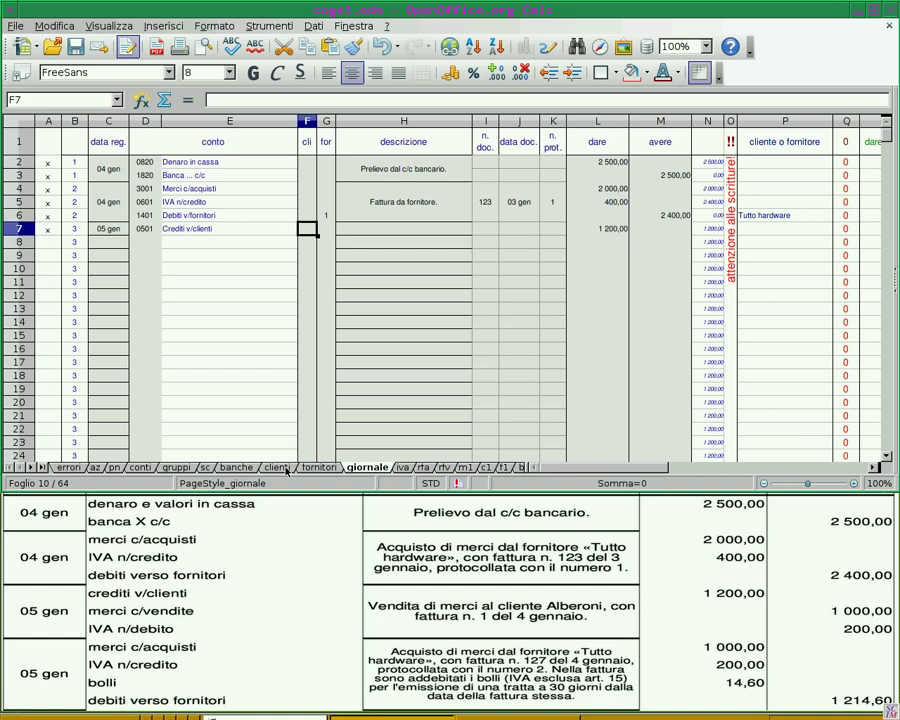
left_click(281, 467)
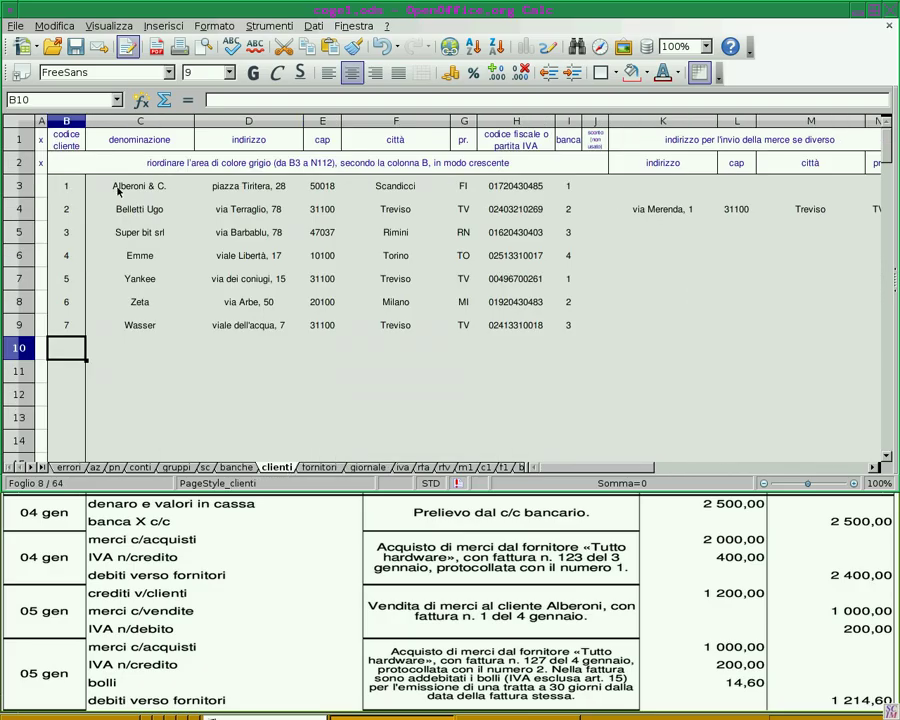
left_click(366, 467)
type("1")
key("Return")
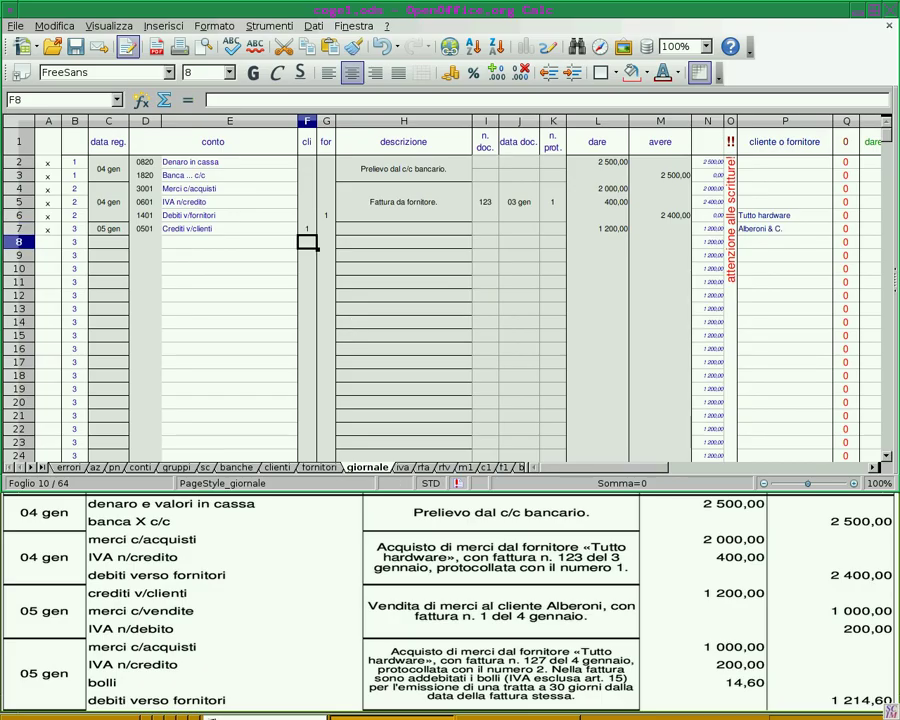
- Fill row 8 with account code 2001 for goods sales and an avere amount of 1000
left_click(143, 245)
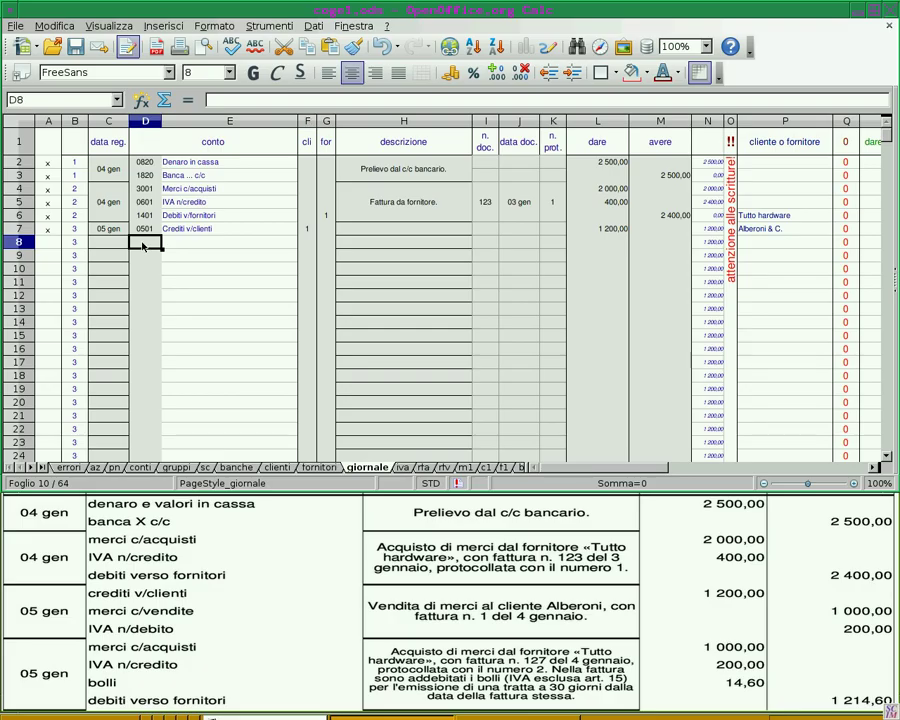
type("2001")
key("Return")
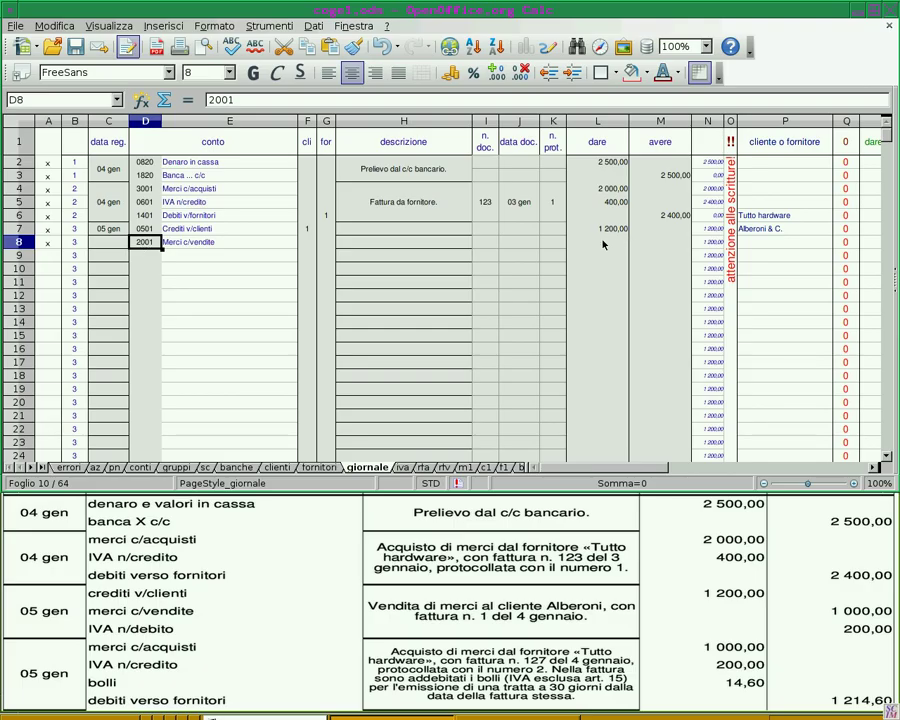
left_click(645, 243)
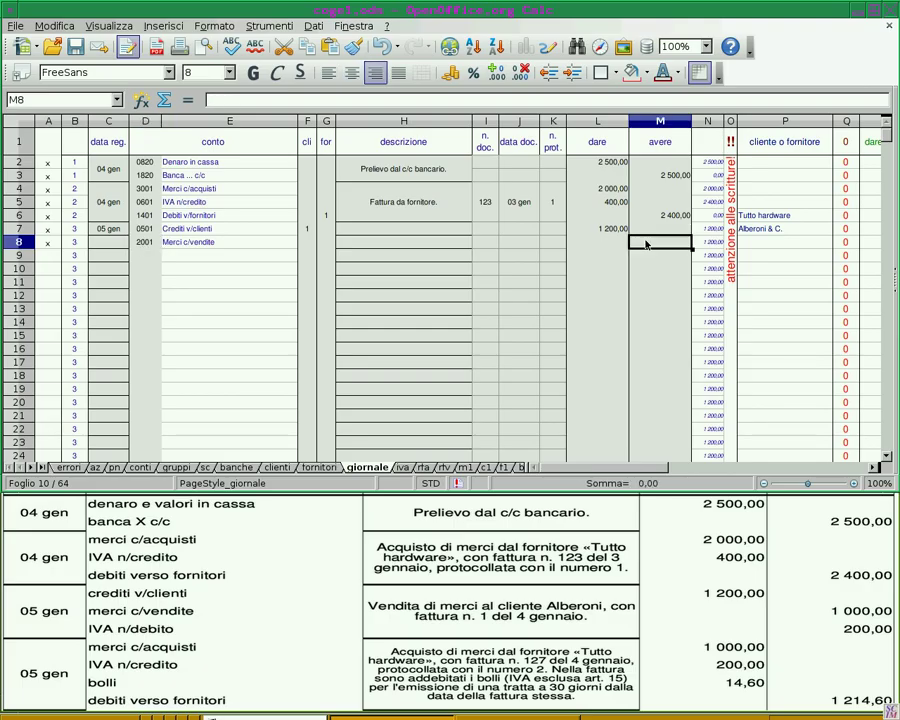
type("1000")
key("Return")
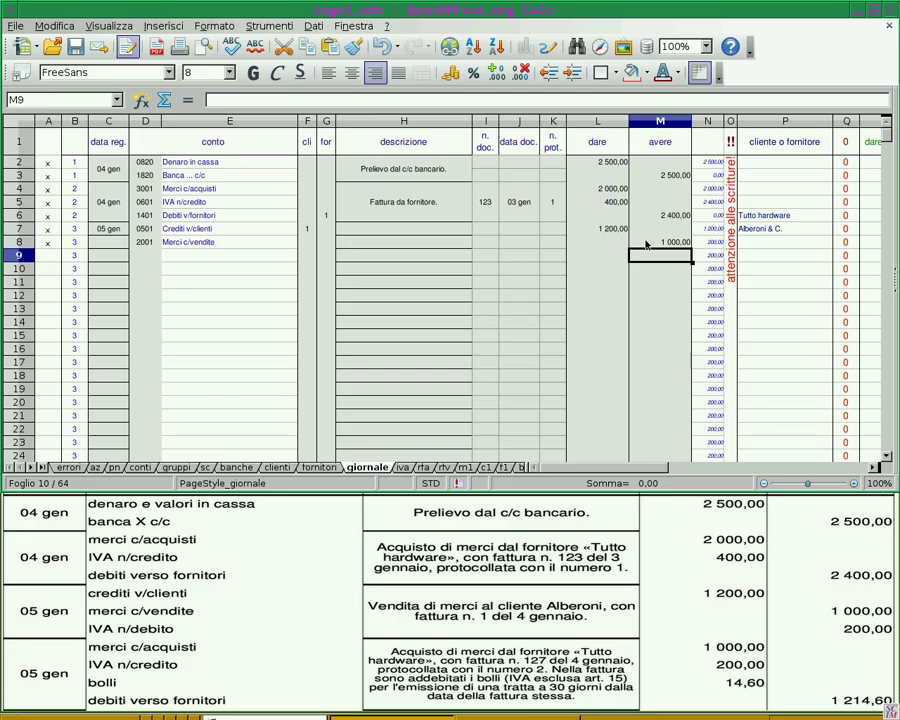
- Fill row 9 with account code 1501 for VAT payable and an avere amount of 200
left_click(147, 258)
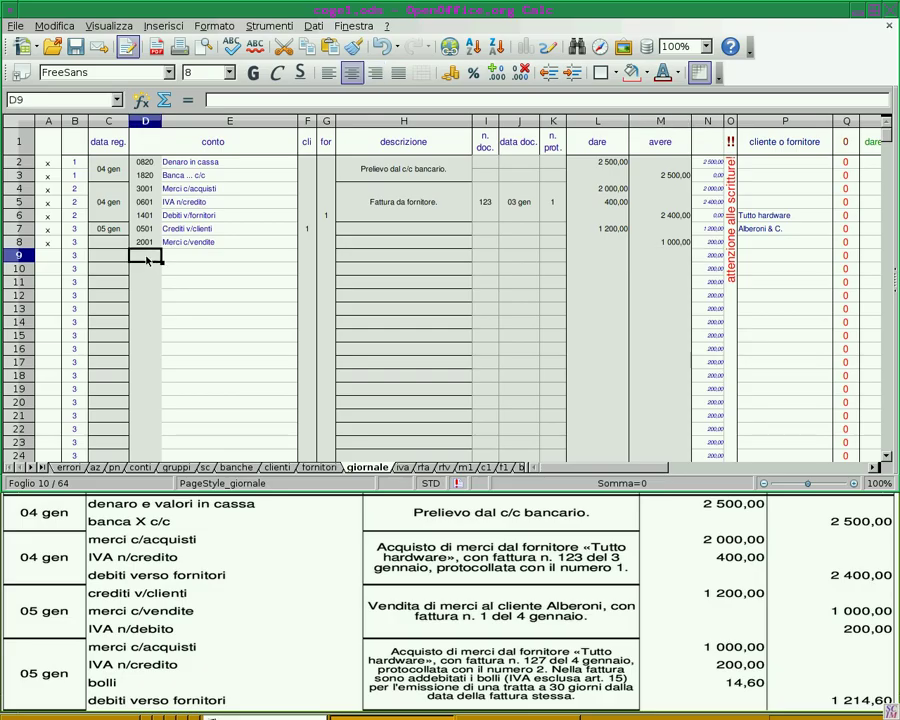
type("1501")
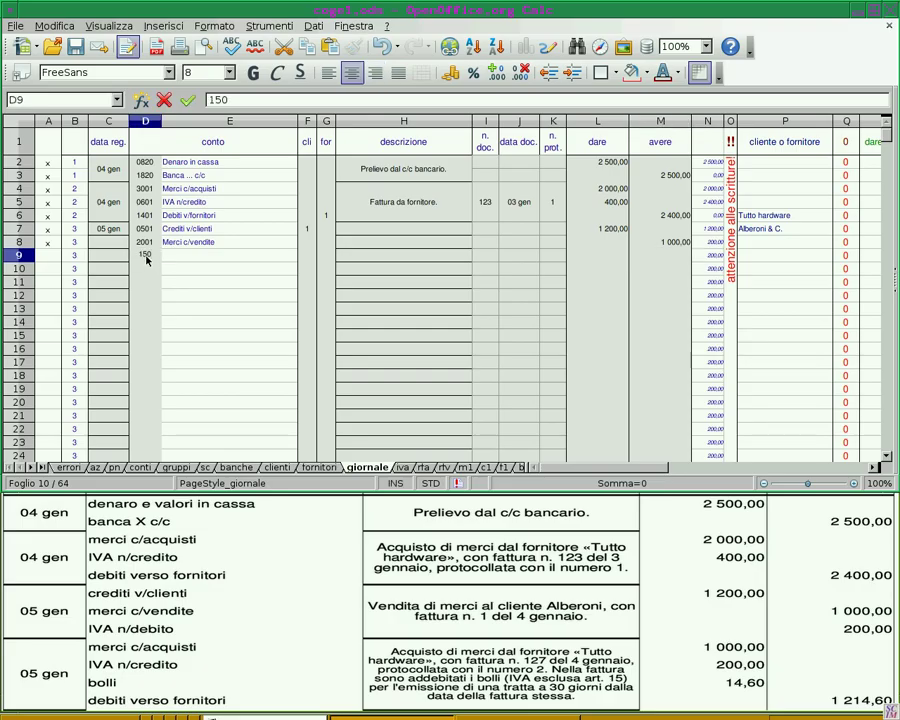
key("Return")
left_click(147, 258)
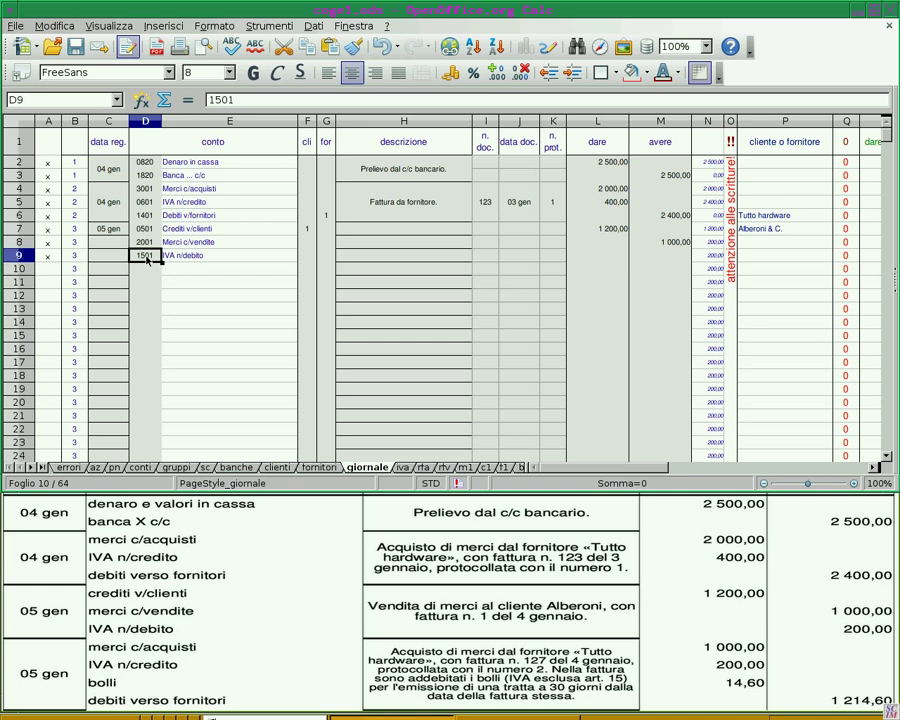
left_click(647, 259)
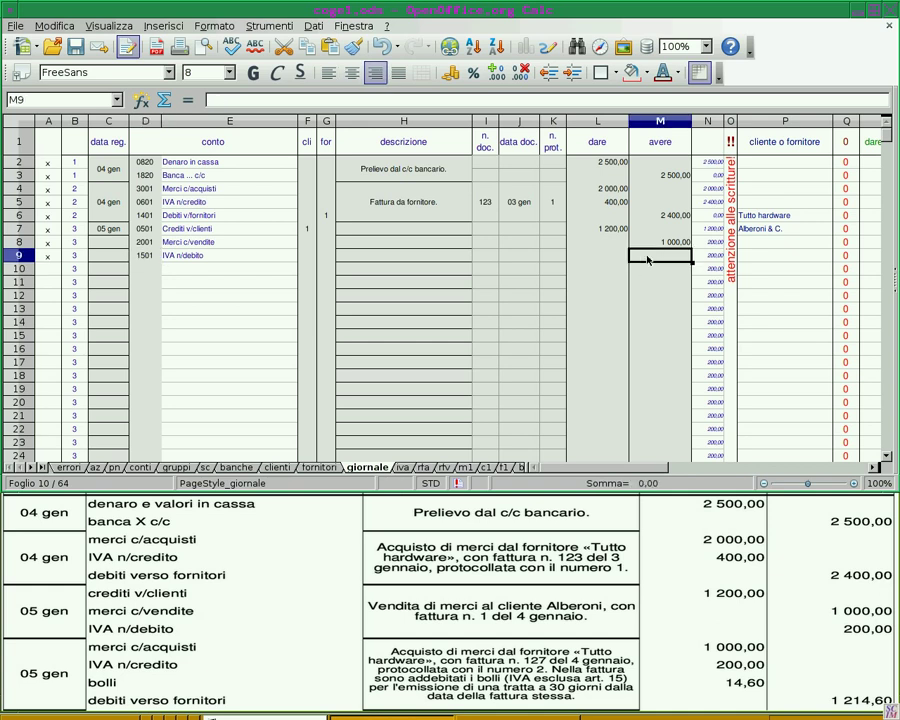
type("200")
key("Return")
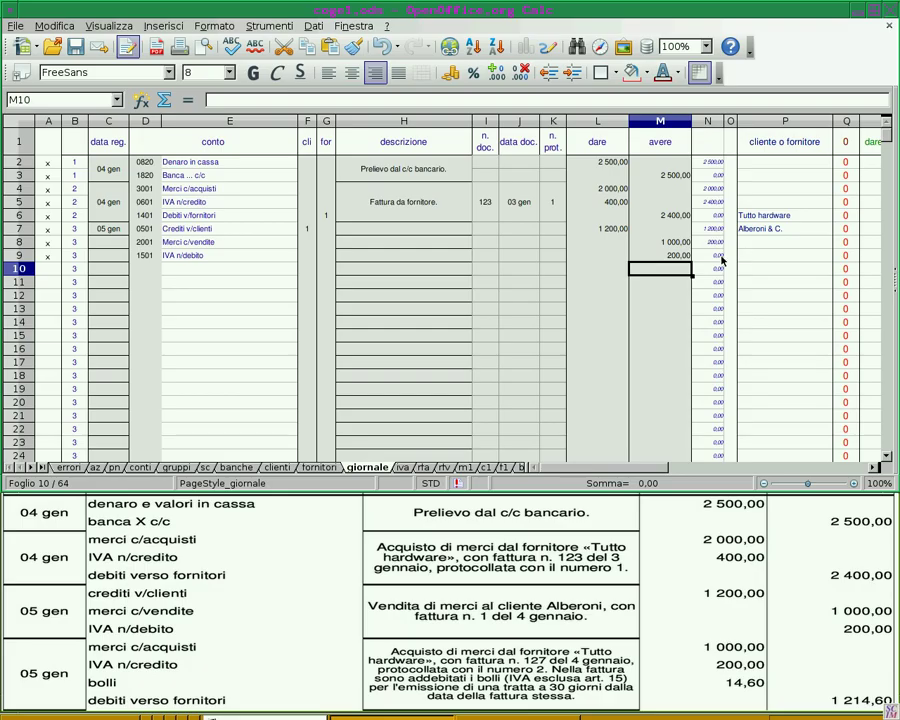
- Merge the registration date cells C7:C9 and the description cells H7:H9 without moving hidden contents into the first cell
left_click_drag(108, 229, 108, 256)
left_click(422, 72)
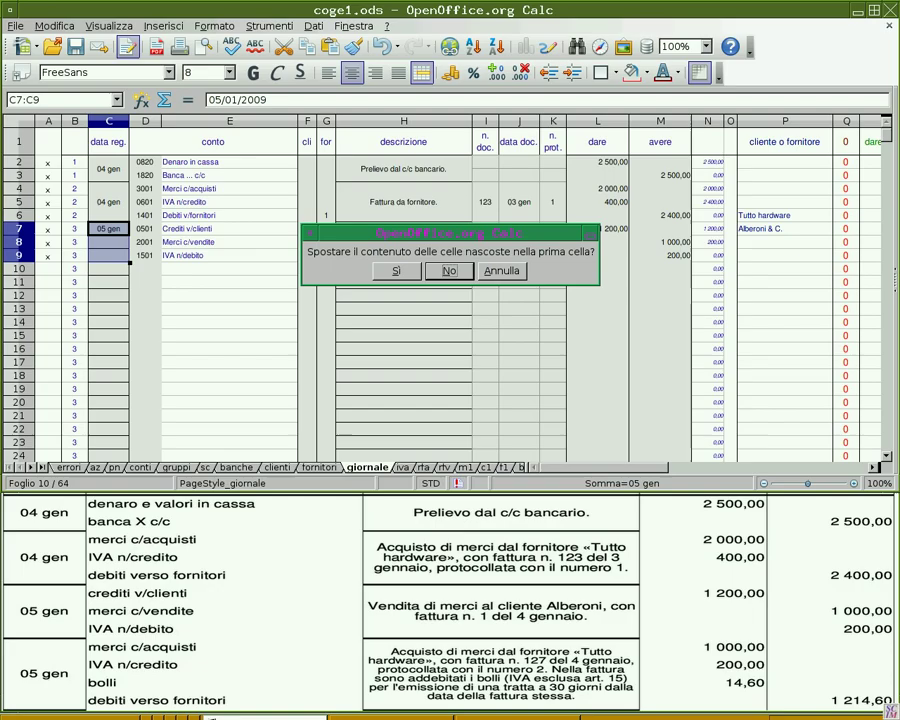
left_click(447, 271)
left_click_drag(363, 234, 363, 257)
left_click(424, 74)
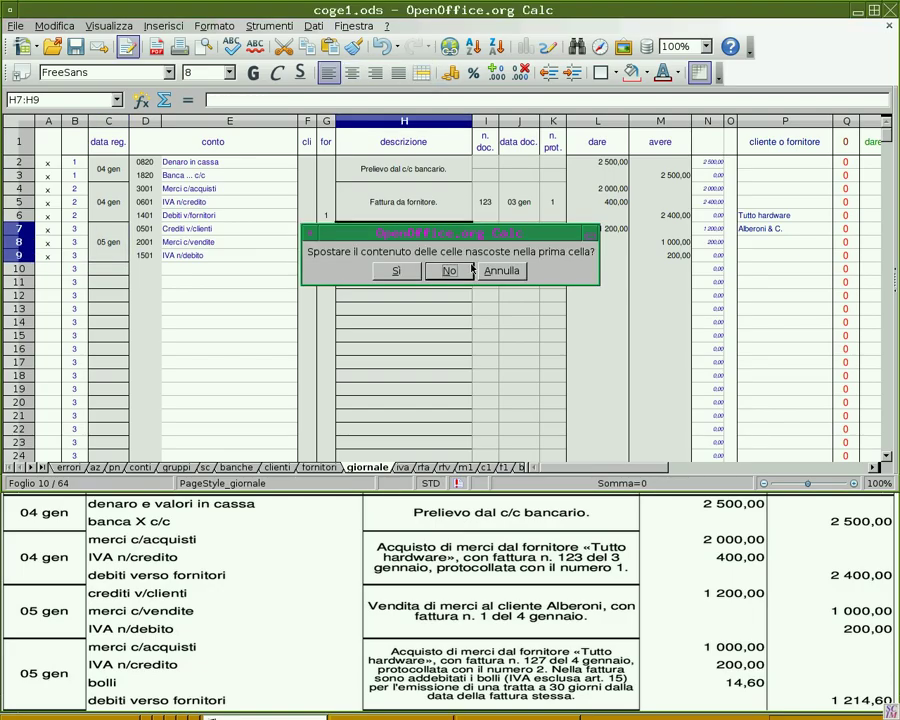
left_click(450, 382)
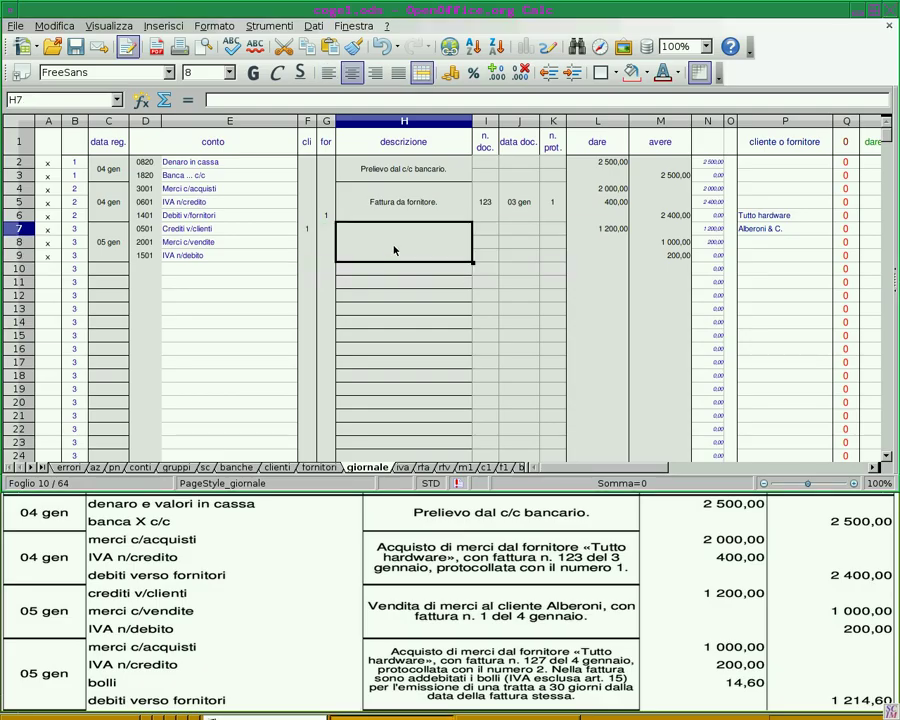
- Enter "Fattura a cliente." as the description of the sales entry in the merged cell H7
type("Fatt")
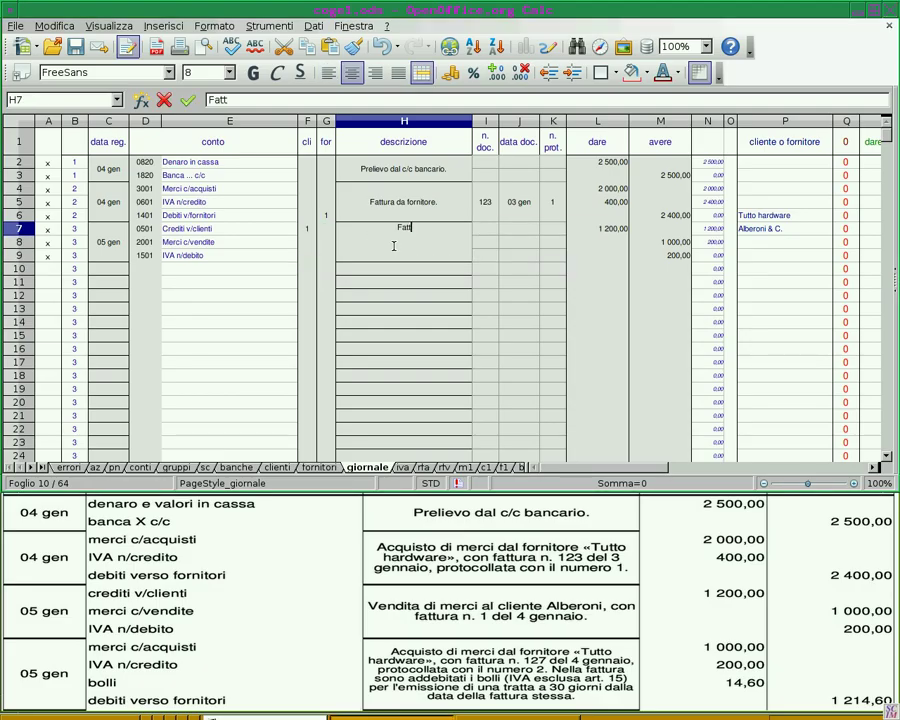
type("ura a cliente.")
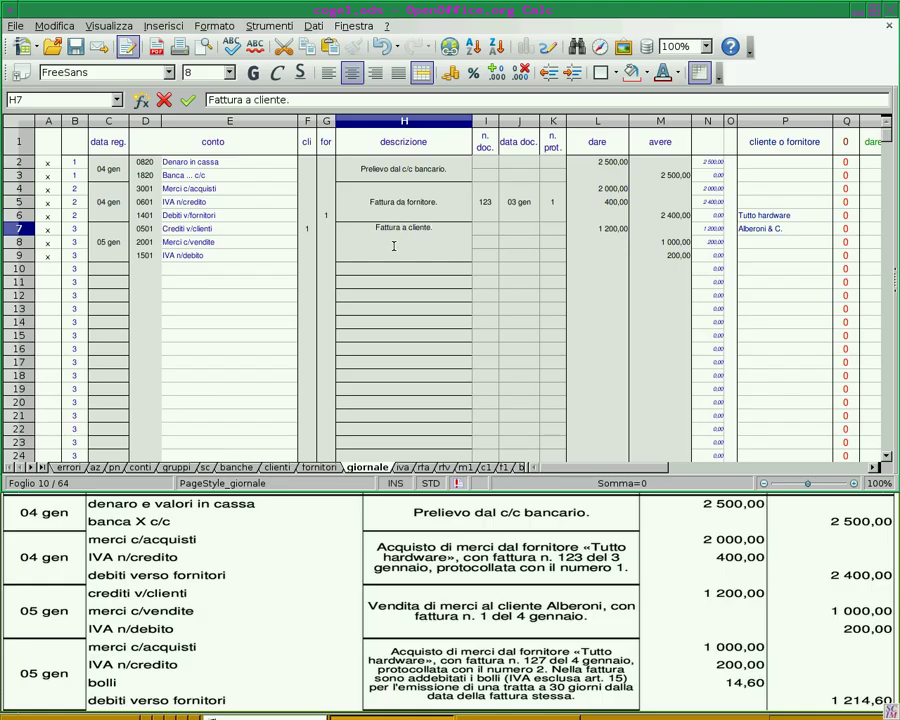
key("Return")
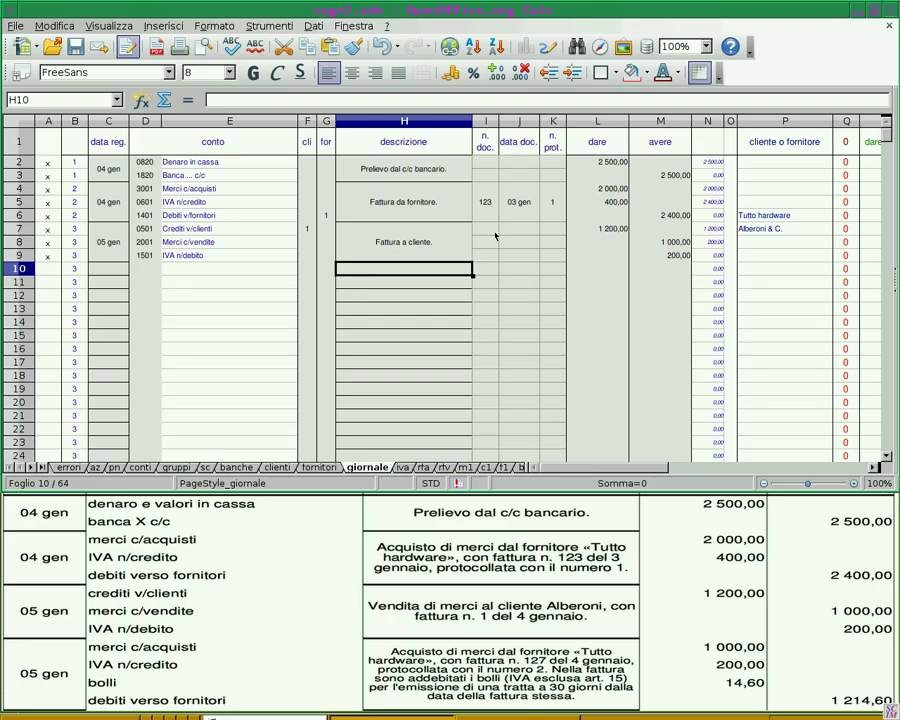
- Enter document number 1 and document date 4/1 for the customer invoice in row 7
left_click(495, 232)
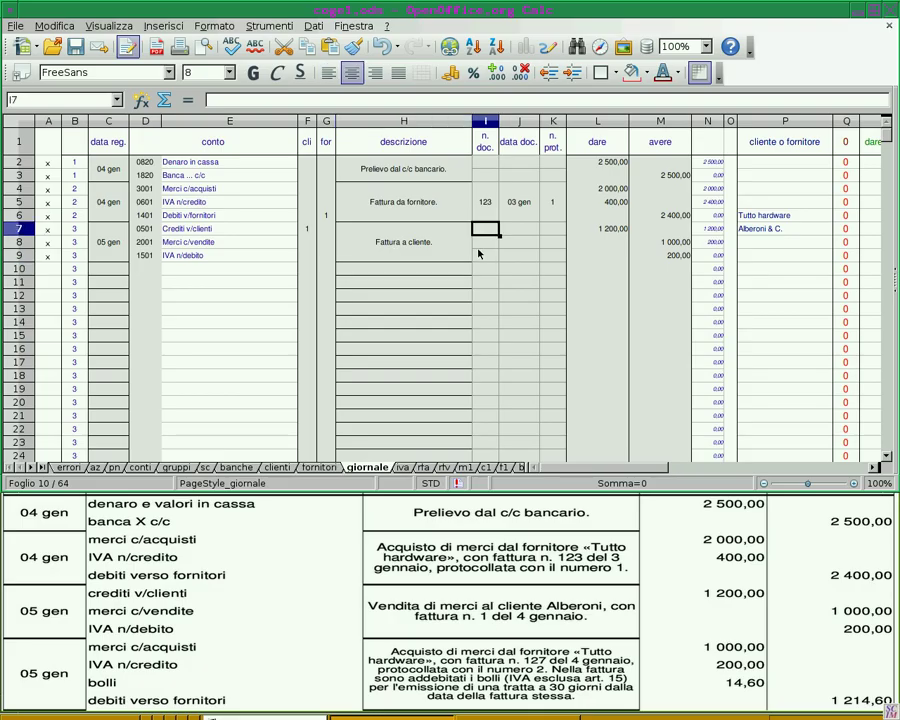
type("1")
key("Tab")
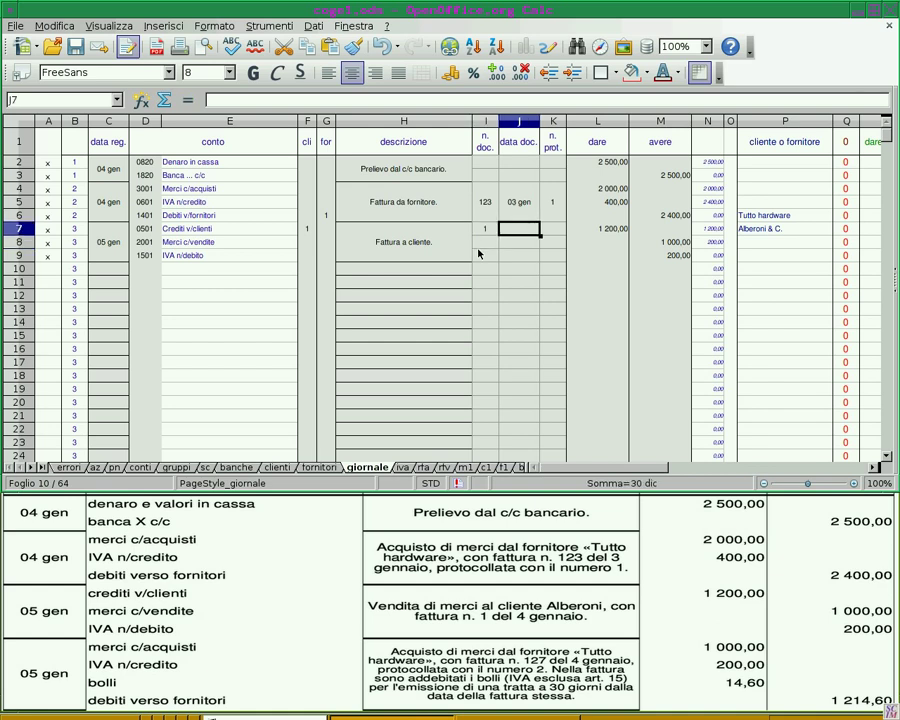
type("4/1")
key("Return")
- Merge the document number cells I7:I9 and the document date cells J7:J9 separately, leaving hidden contents unmoved
left_click_drag(485, 228, 522, 254)
left_click(424, 73)
left_click(458, 275)
left_click(424, 73)
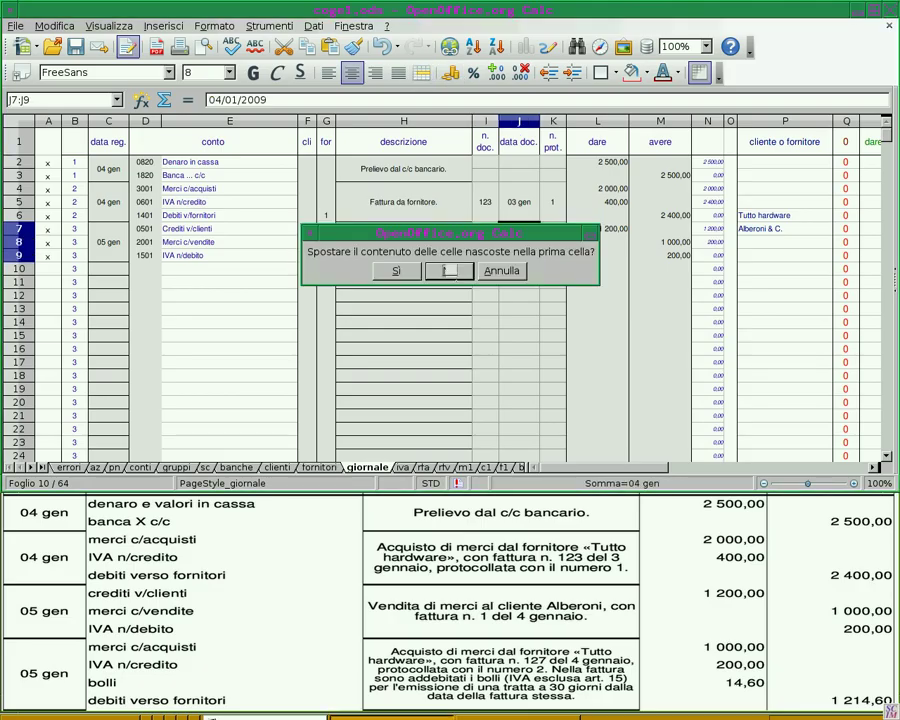
left_click(456, 272)
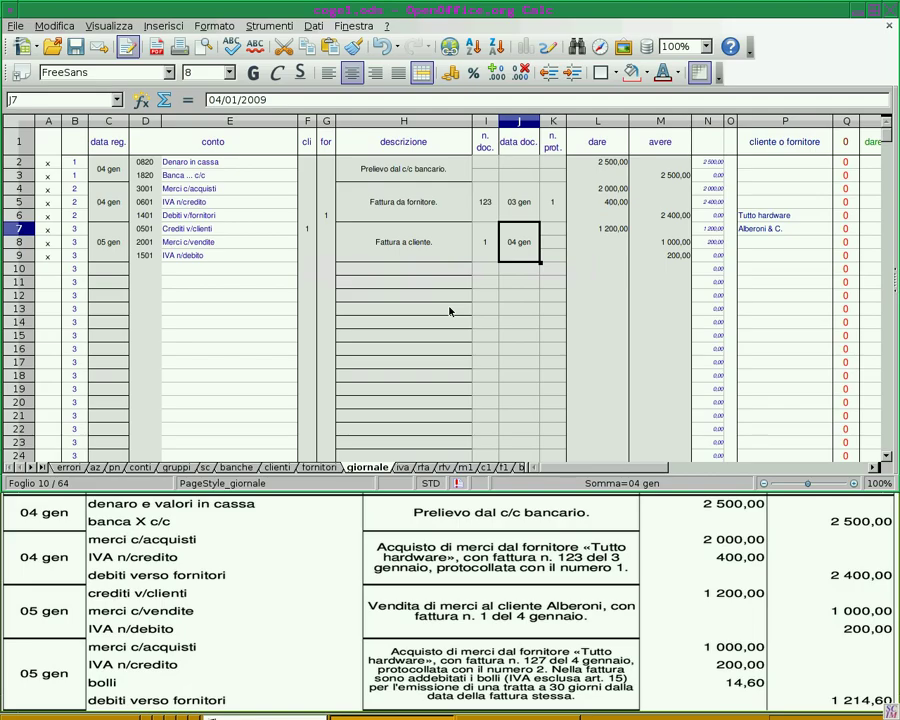
- Start the second purchase entry in row 10 with registration date 5/1 and account code 3001 for goods purchases
left_click(120, 269)
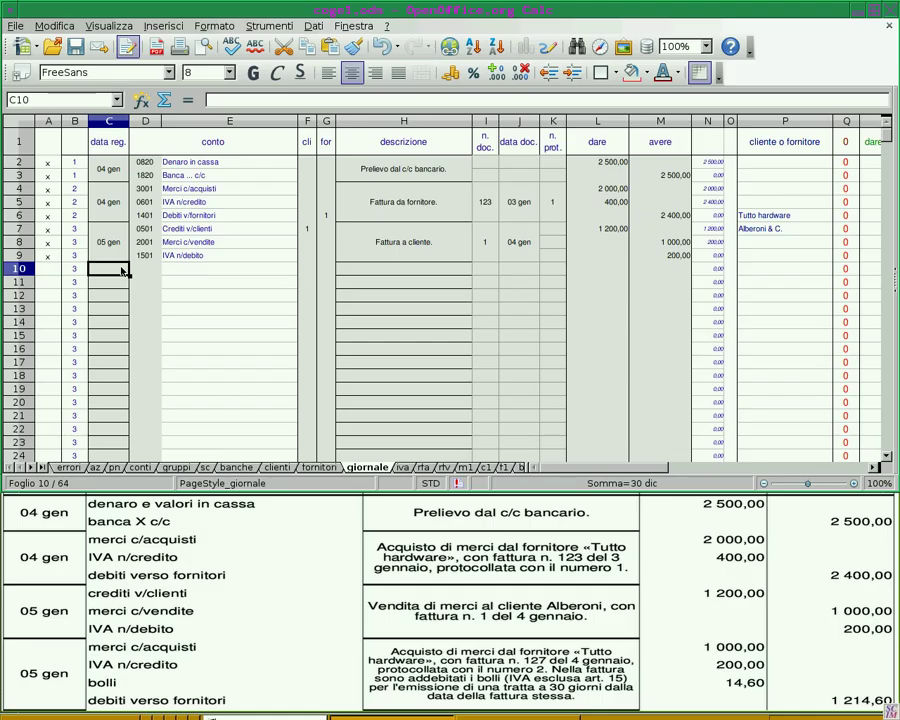
type("3001")
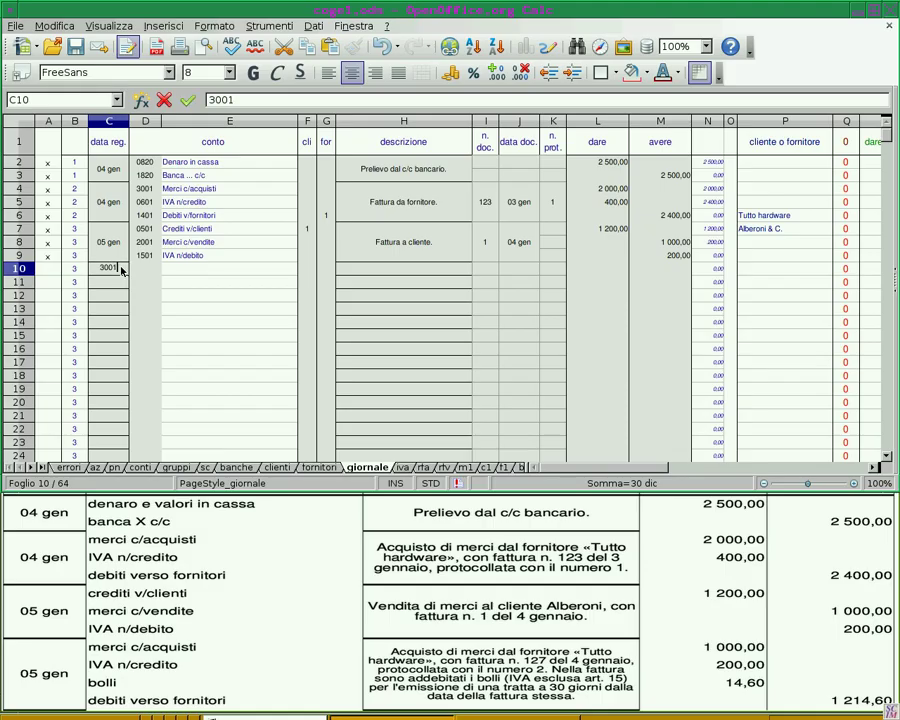
key("Escape")
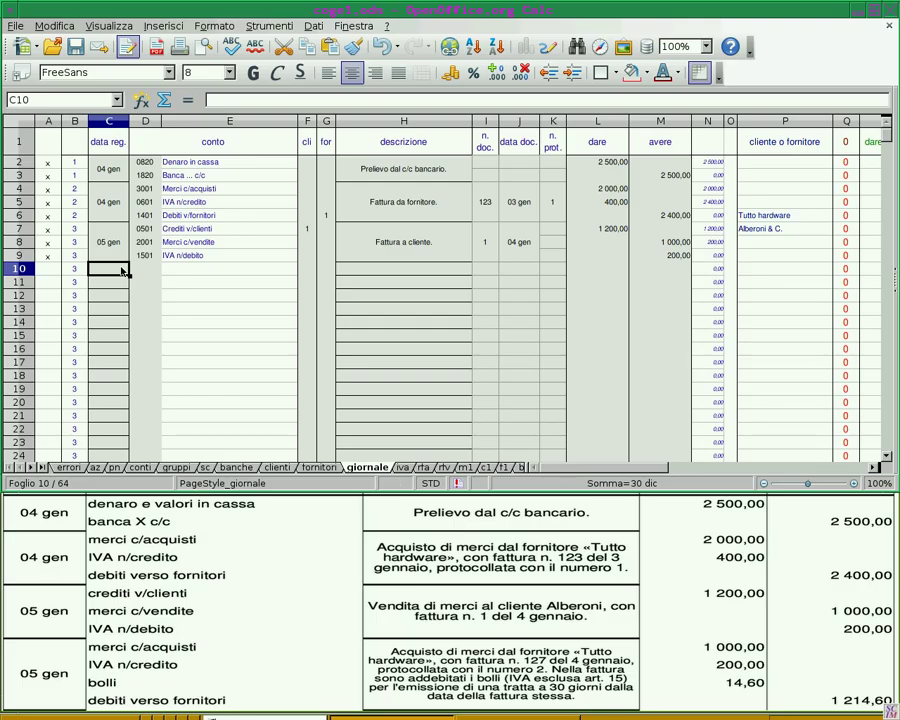
type("5/1")
key("Return")
key("Tab")
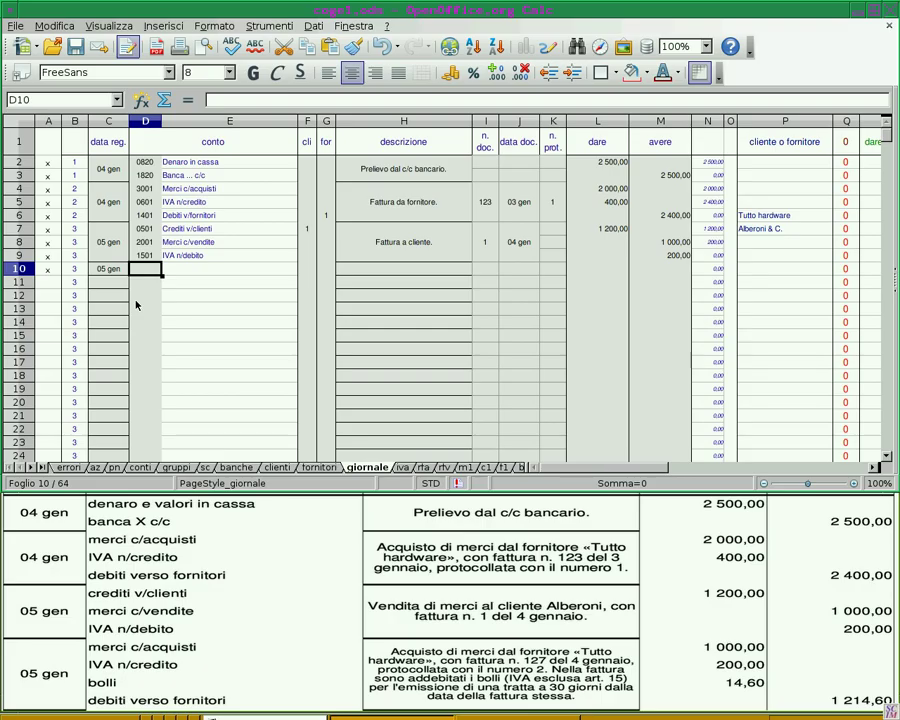
type("3001")
key("Return")
- Enter 1000 as the dare amount of the goods purchase line in row 10
key("Up")
key("Tab")
key("Tab")
key("Tab")
key("Tab")
key("Tab")
key("Tab")
key("Tab")
key("Tab")
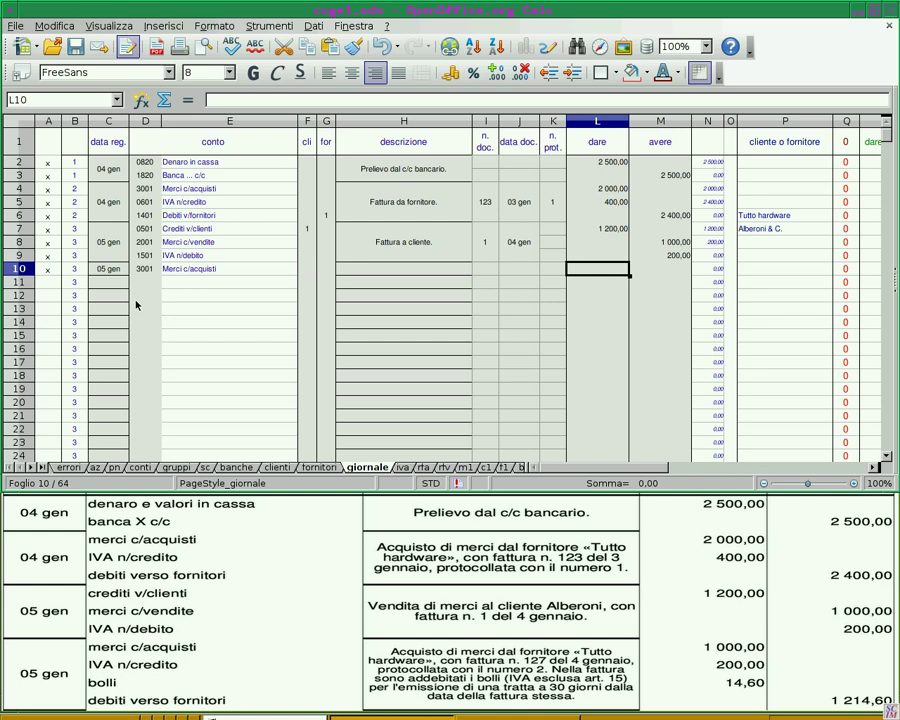
type("1000")
key("Return")
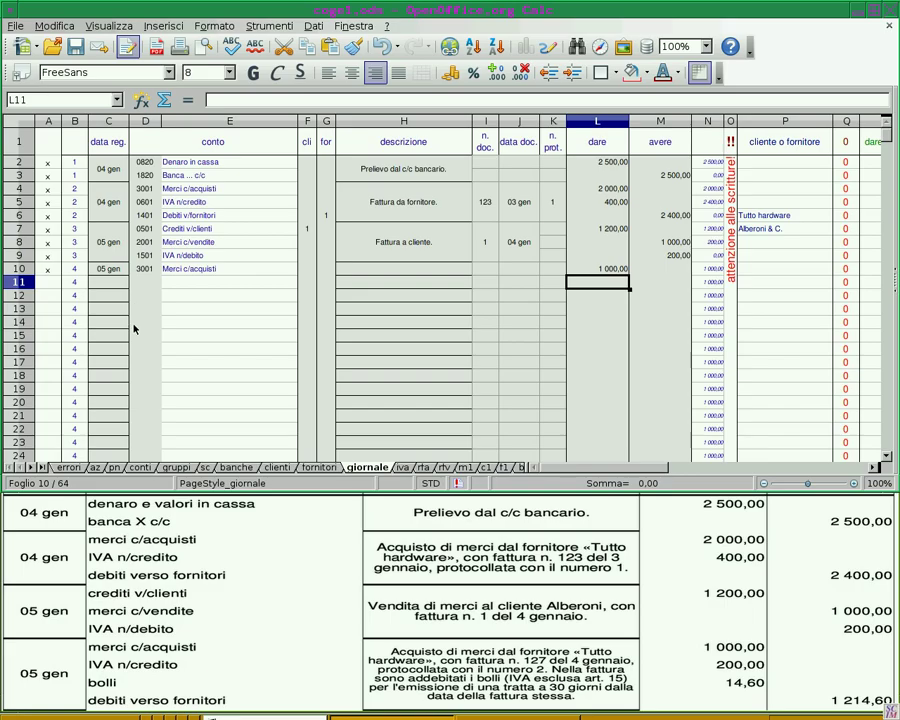
- Fill row 11 with account code 0601 for VAT receivable and a dare amount of 200
left_click(136, 286)
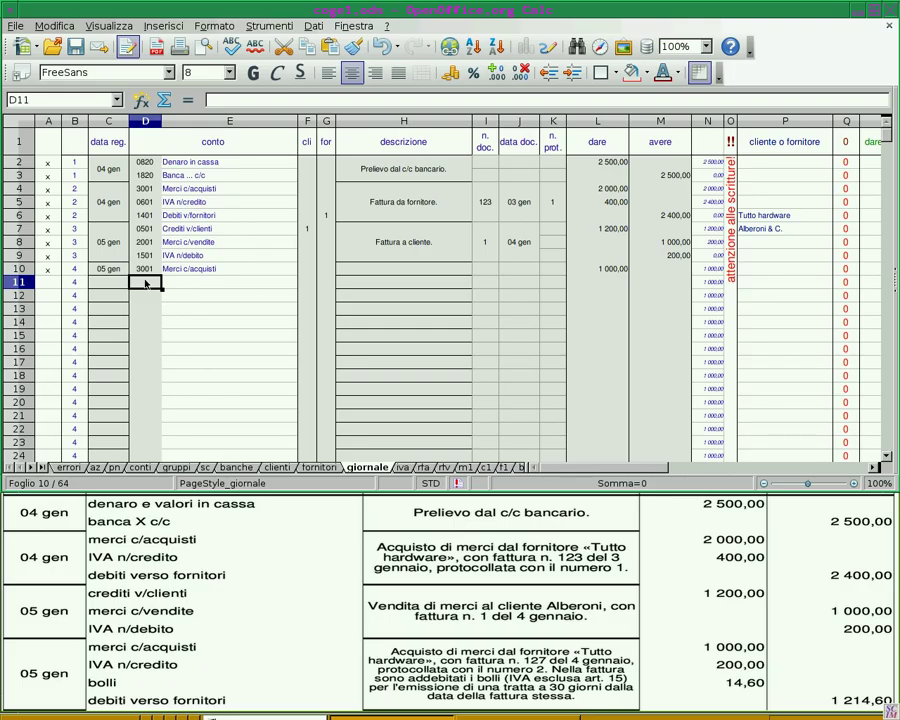
type("0601")
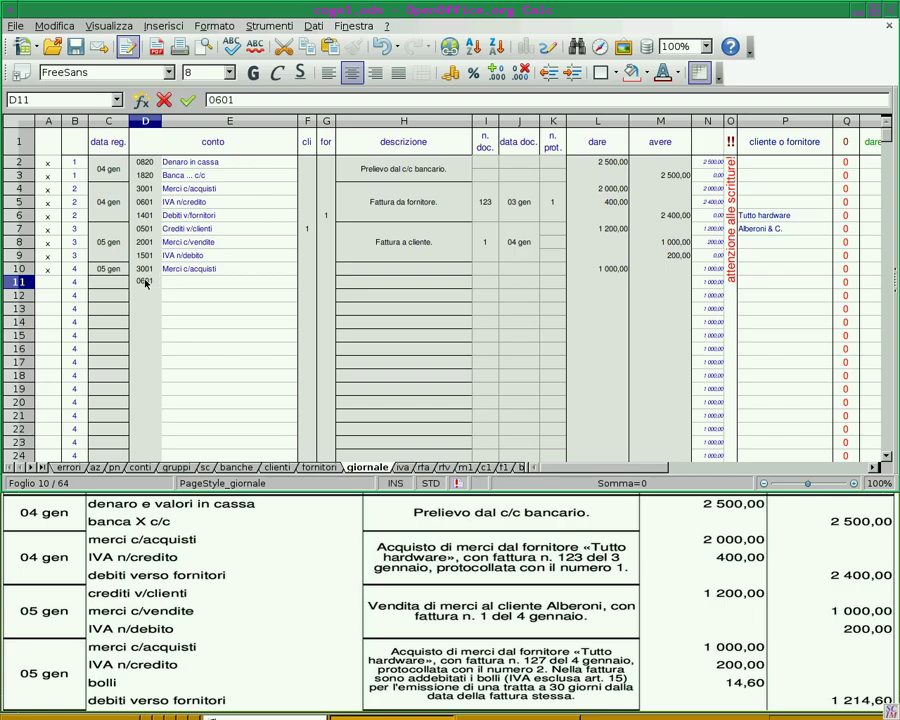
key("Return")
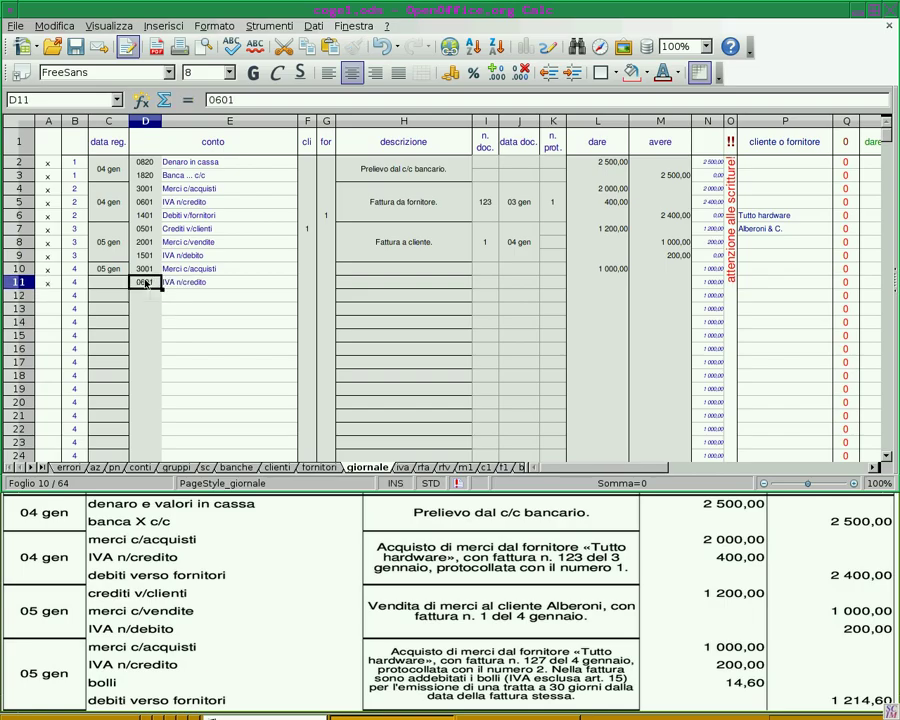
left_click(586, 287)
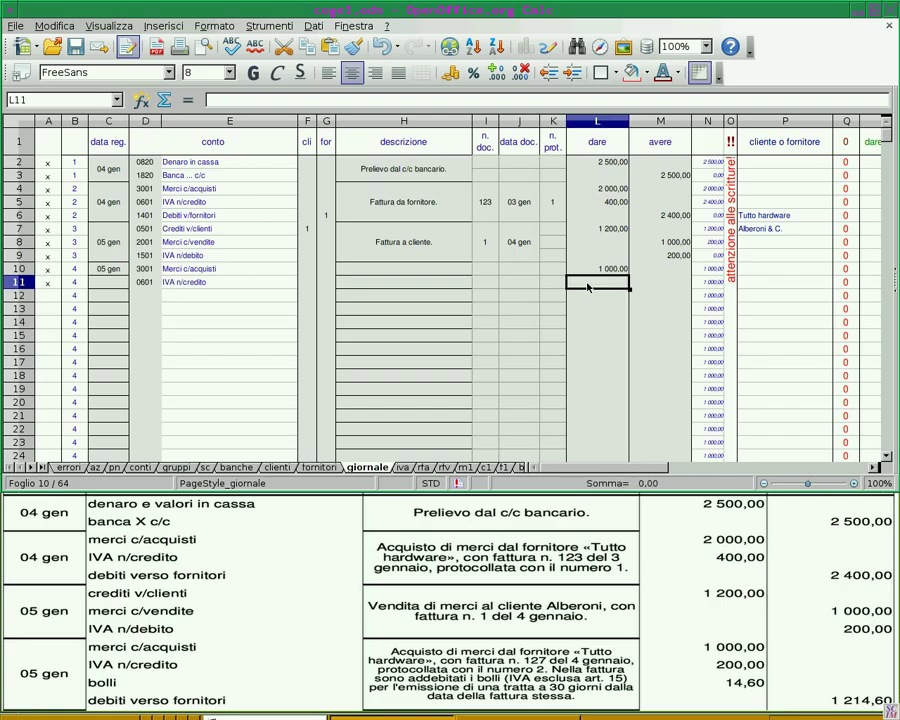
type("200")
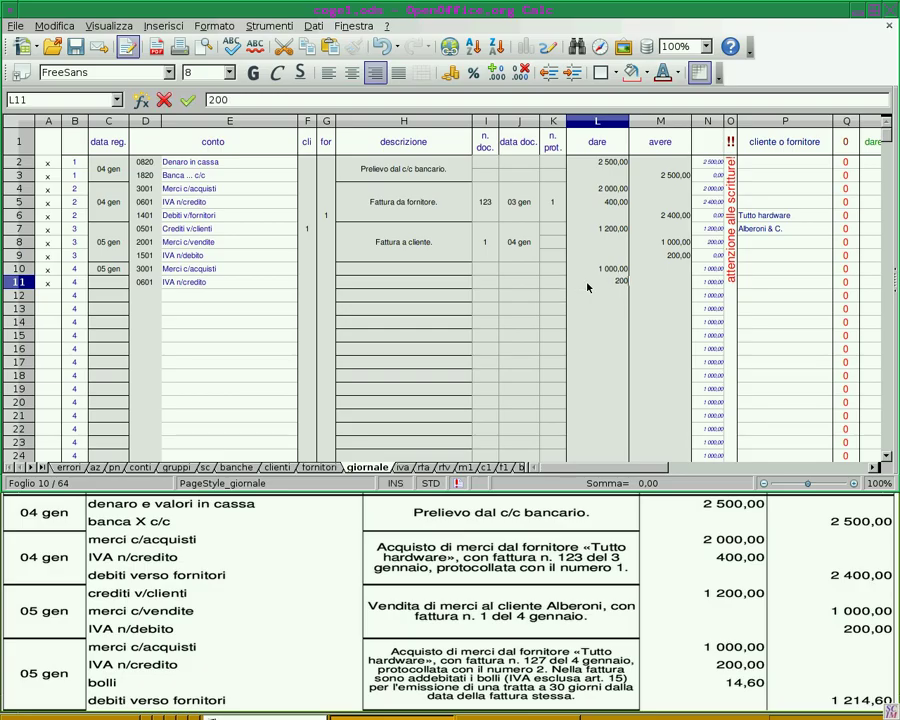
key("Return")
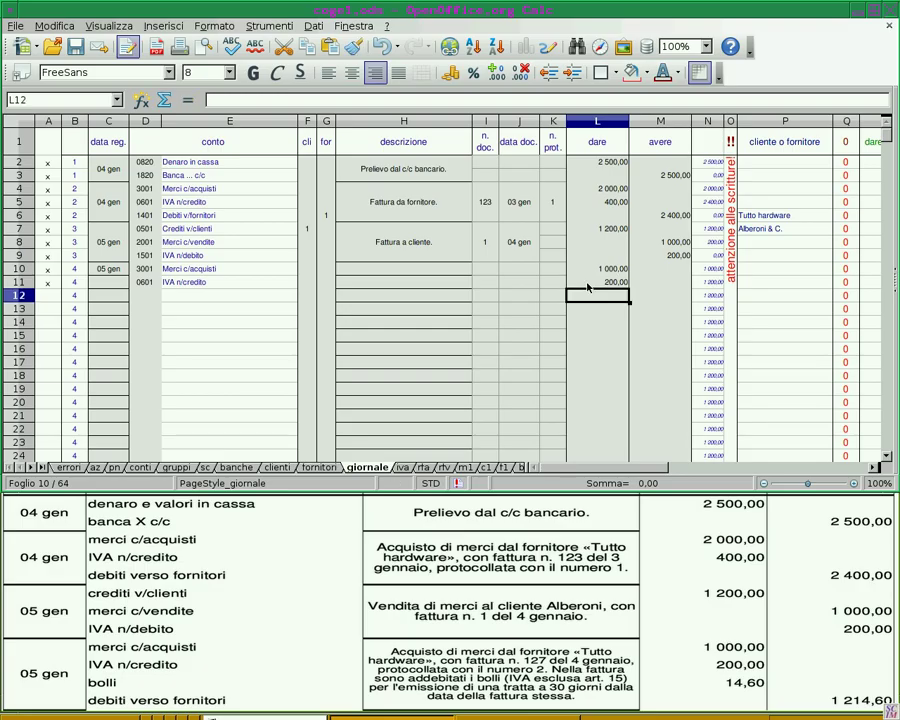
- Fill row 12 with account code 3901 for the stamp duty and a dare amount of 14,60
left_click(155, 297)
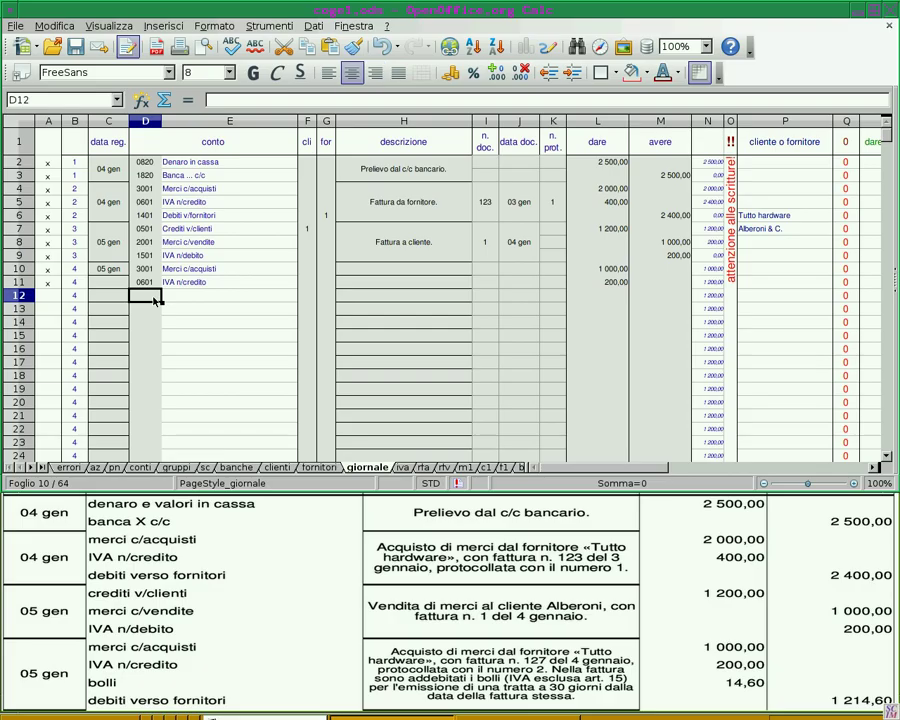
type("3901")
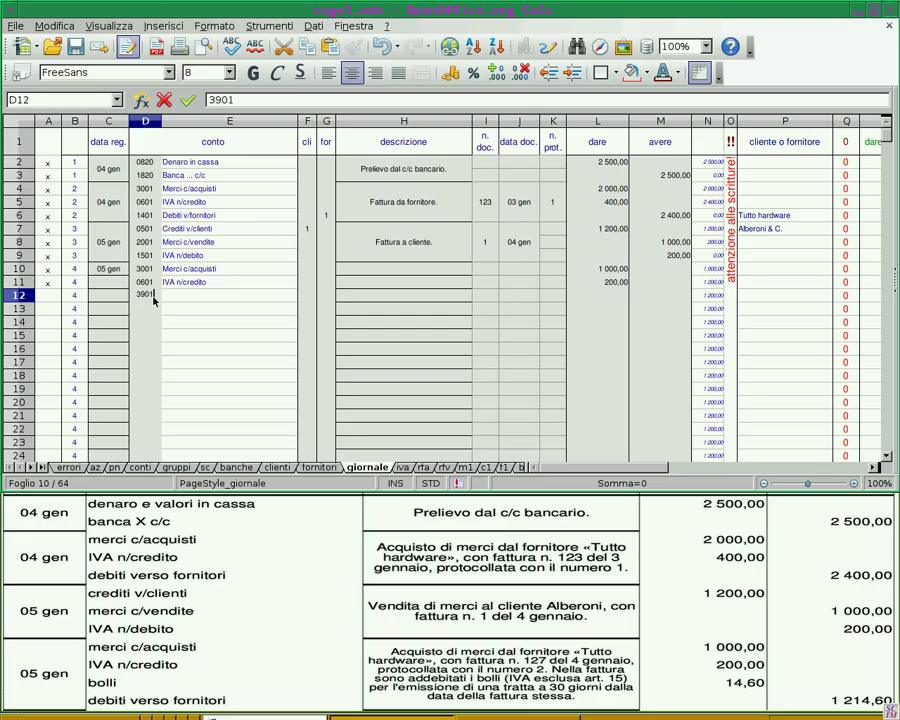
key("Return")
left_click(155, 297)
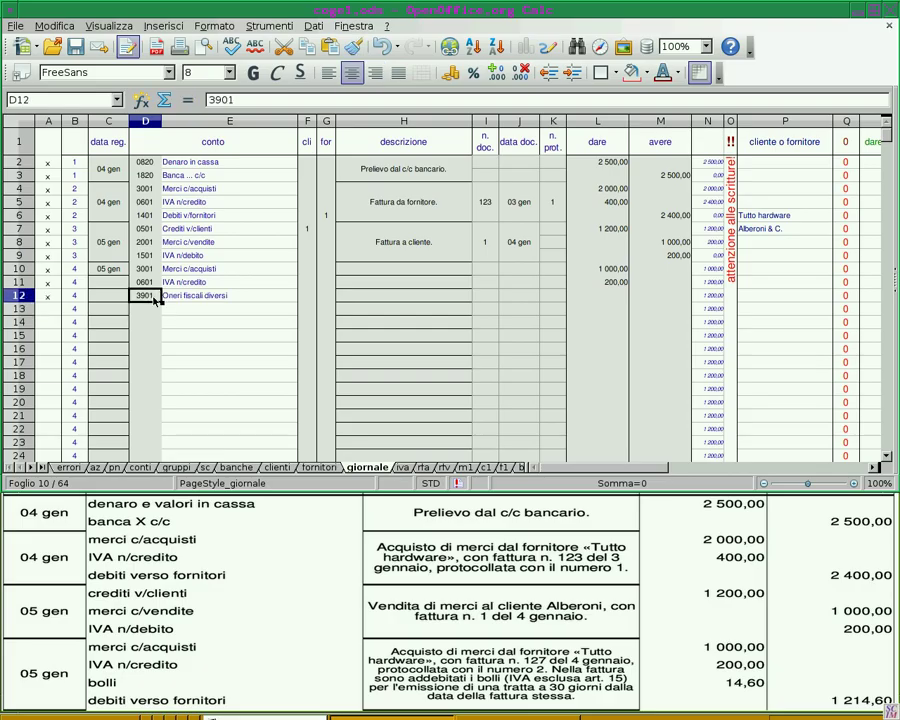
left_click(597, 297)
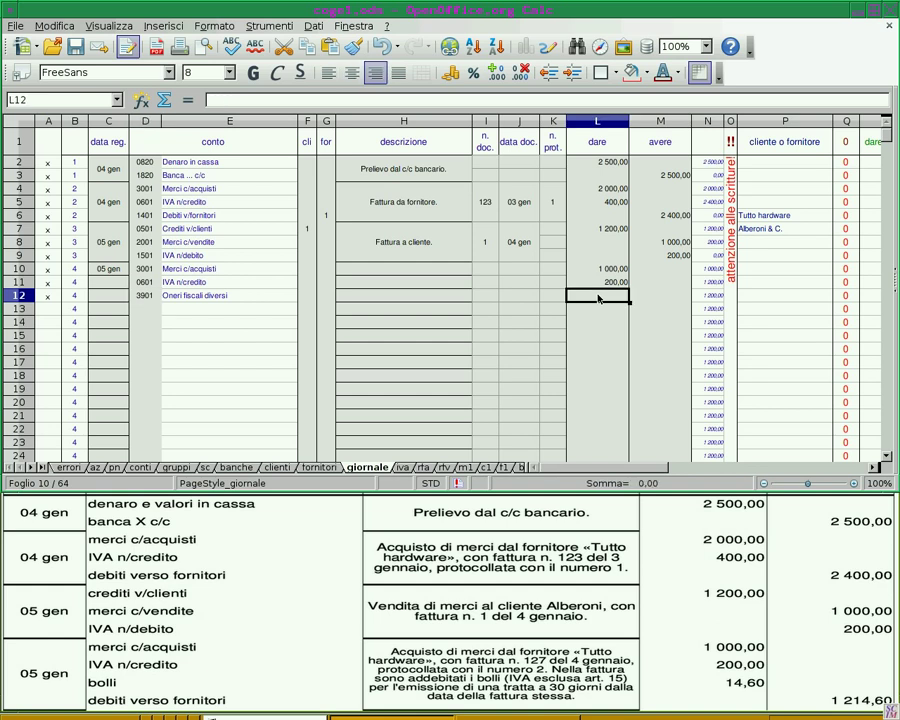
type("14,60")
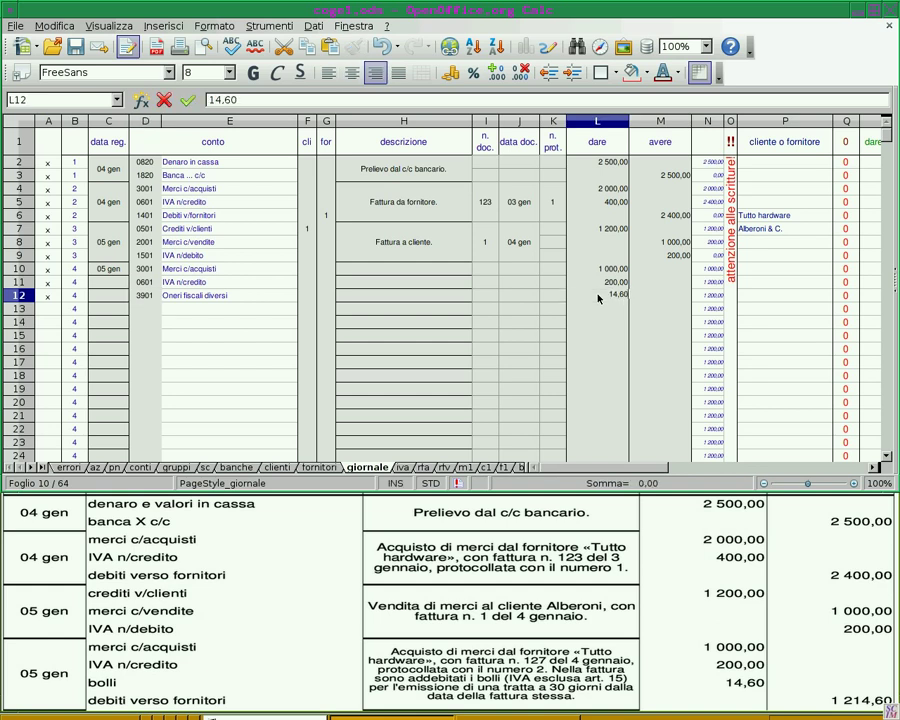
key("Return")
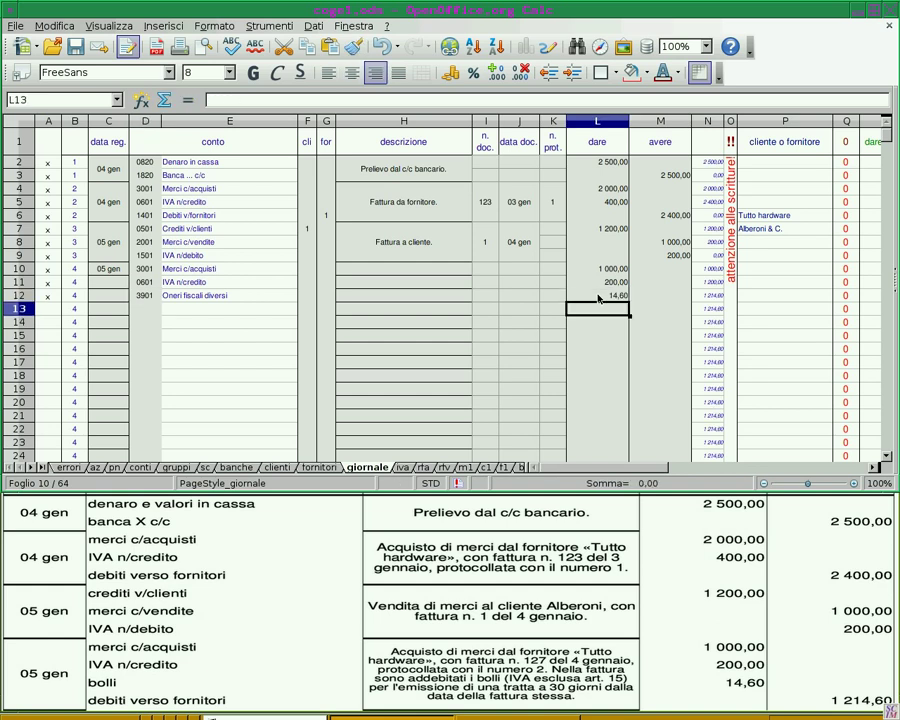
- Fill row 13 with account code 1401 for payables to suppliers and an avere amount of 1214,60
left_click(153, 310)
type("1401")
key("Return")
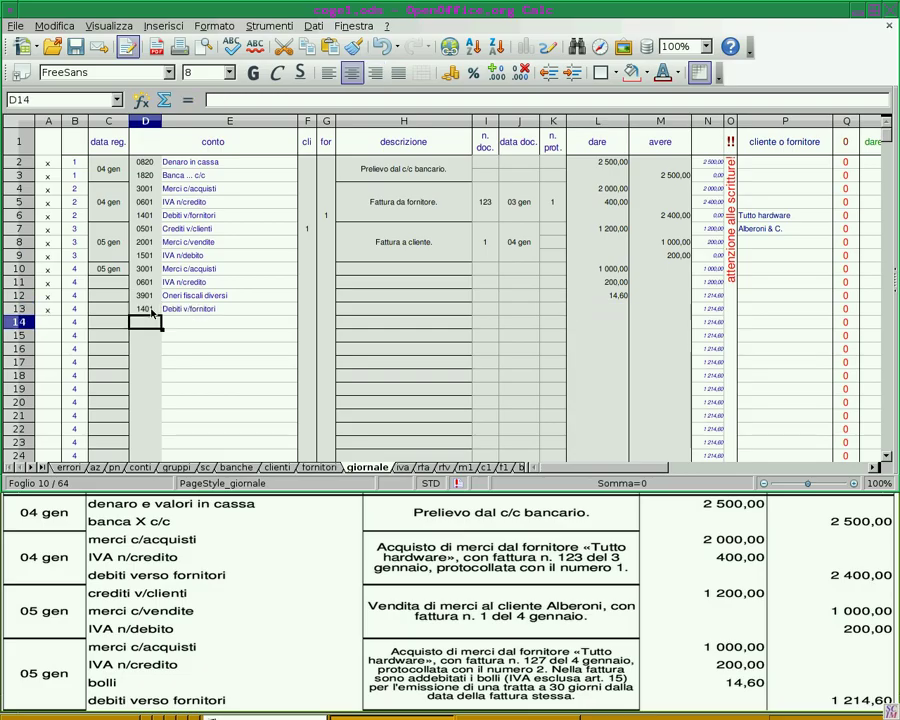
left_click(653, 311)
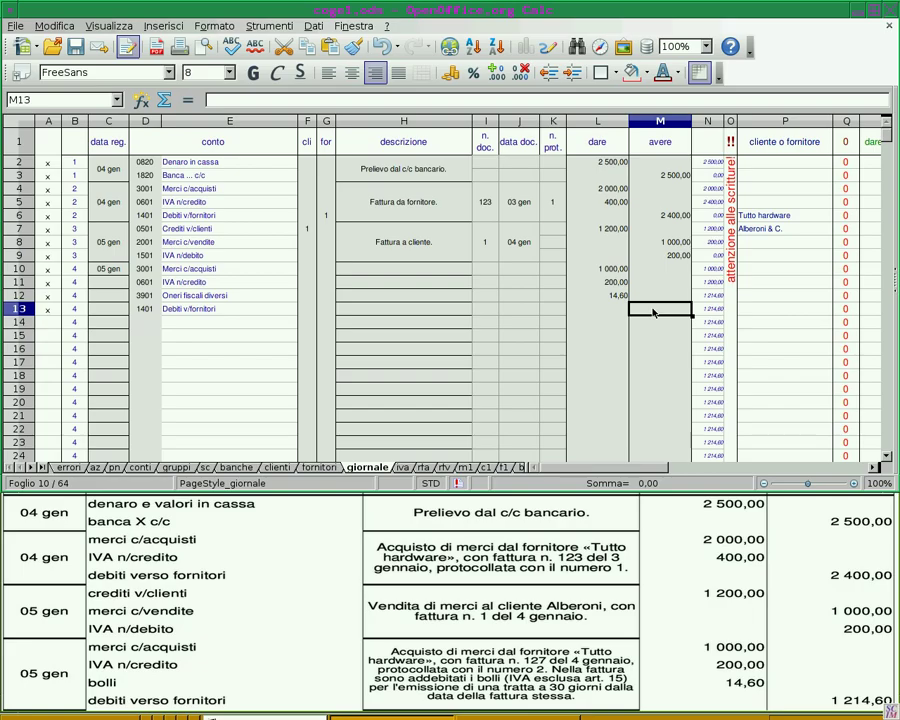
type("1214,60")
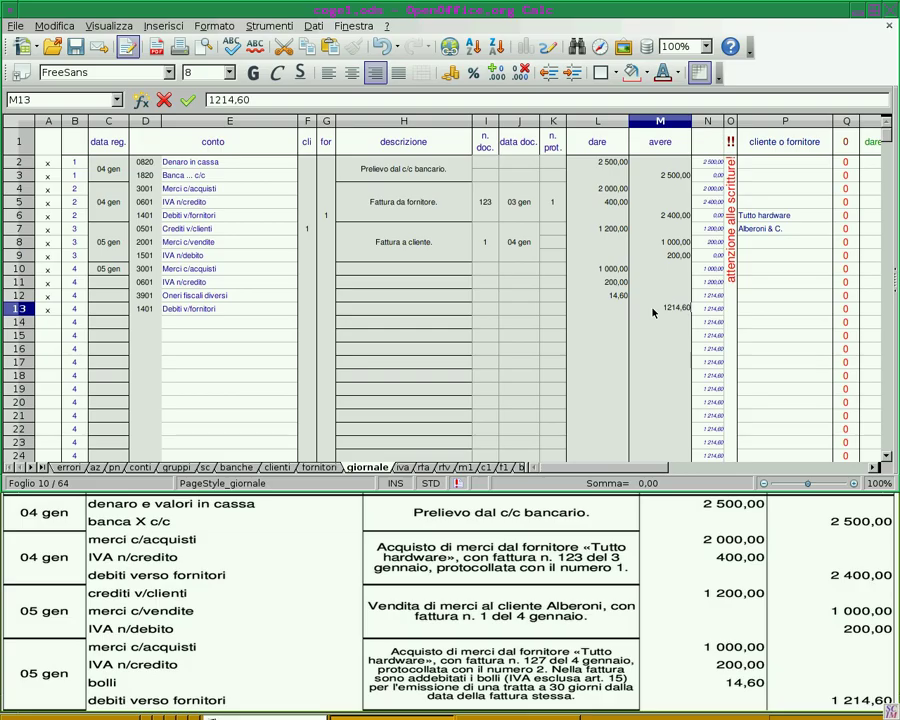
key("Return")
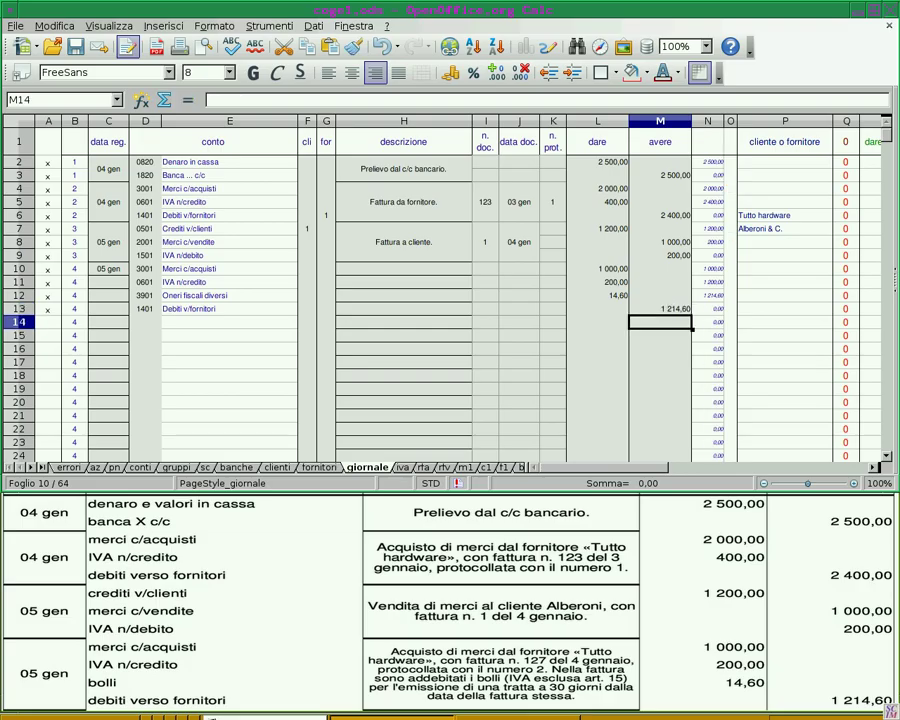
- Merge the registration date cells of the second purchase entry across rows 10 to 13
left_click_drag(105, 268, 110, 309)
left_click(422, 72)
left_click(449, 271)
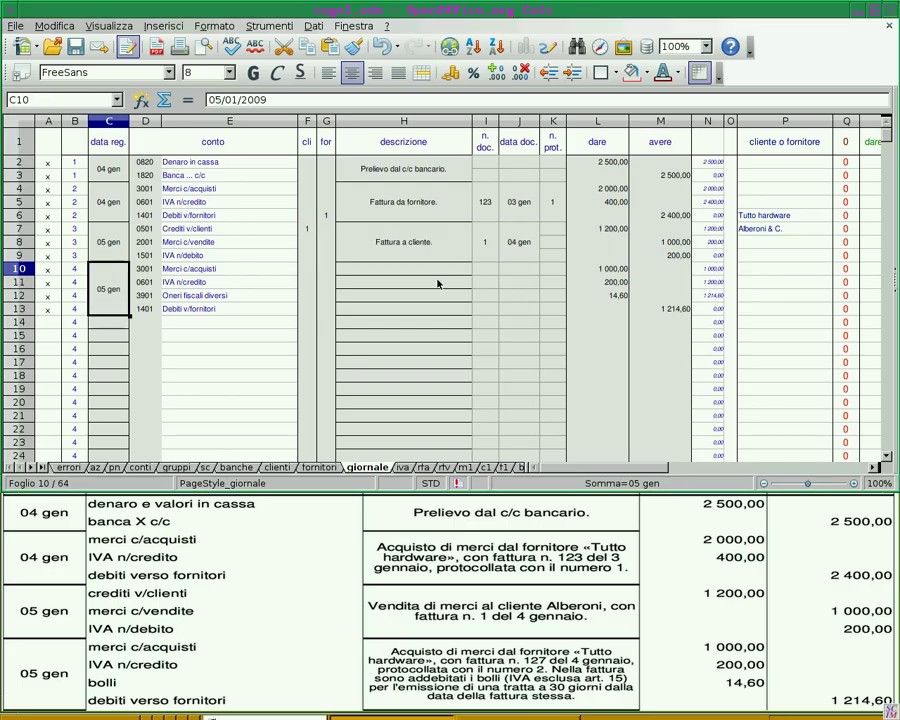
- Enter supplier code 1 on the supplier payables line in row 13
left_click(250, 309)
left_click(324, 312)
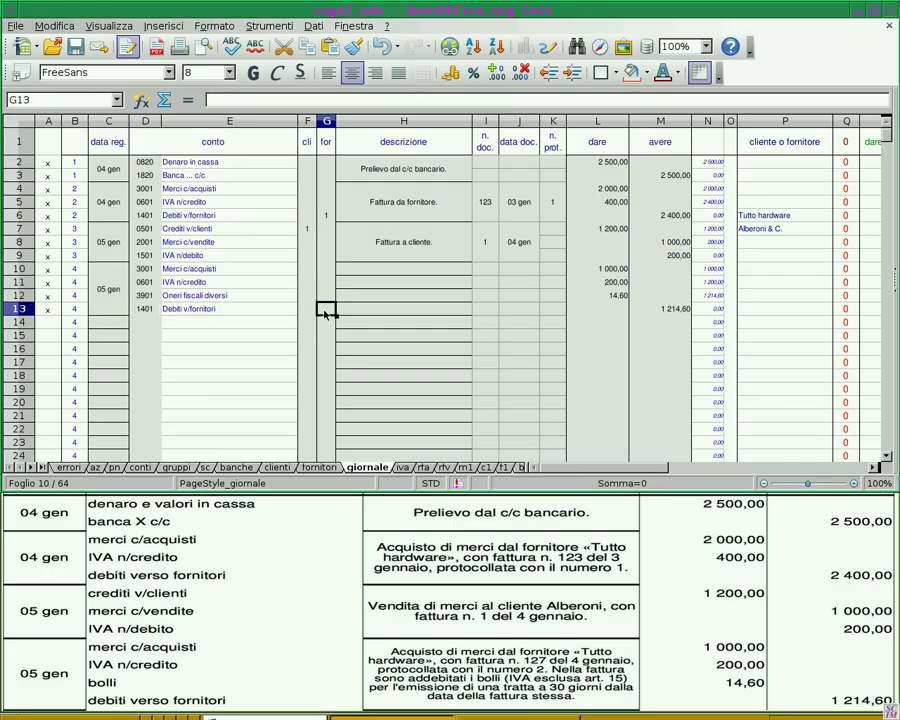
double_click(324, 312)
type("1")
key("Return")
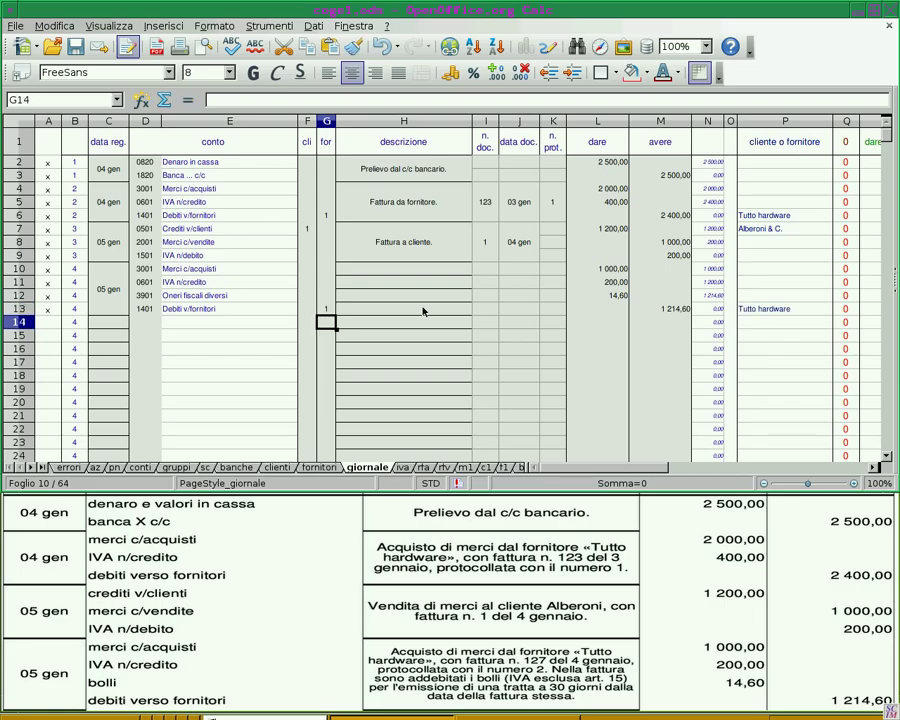
- Merge the description cells of the second purchase entry across rows 10 to 13
left_click_drag(432, 270, 432, 312)
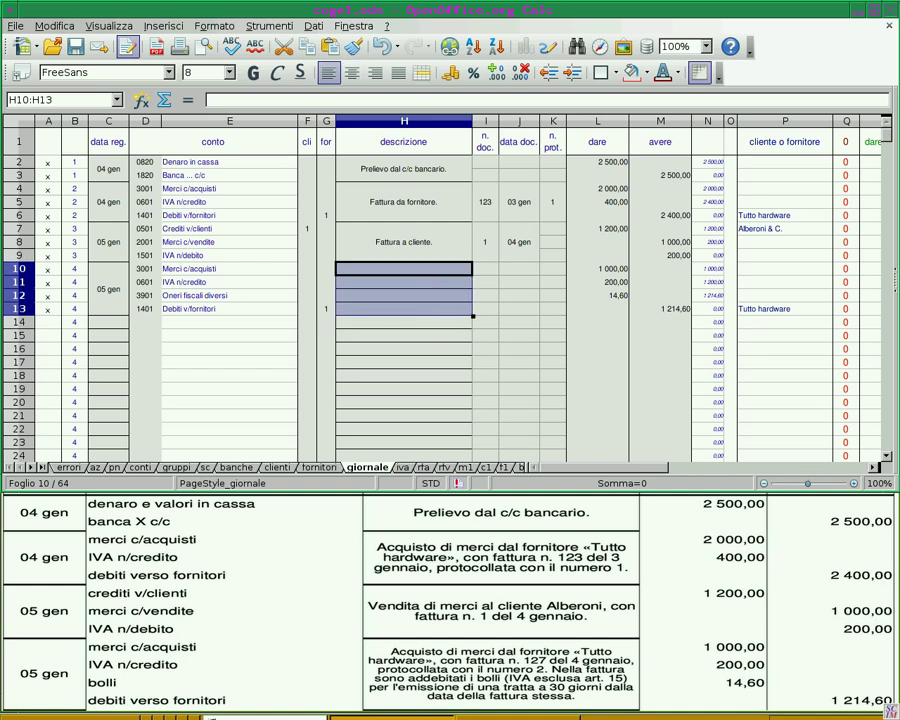
left_click(421, 72)
left_click(450, 268)
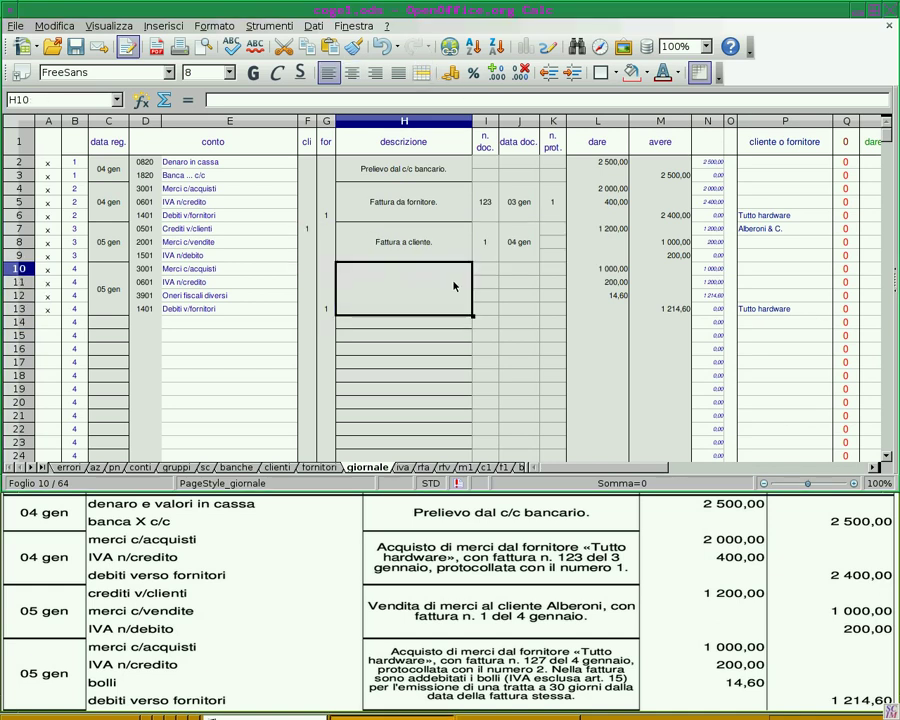
- Describe the second purchase entry as "Fattura da fornitore con addebito bolli per regolamento con tratta a 30 giorni data fattura."
type("FAttu")
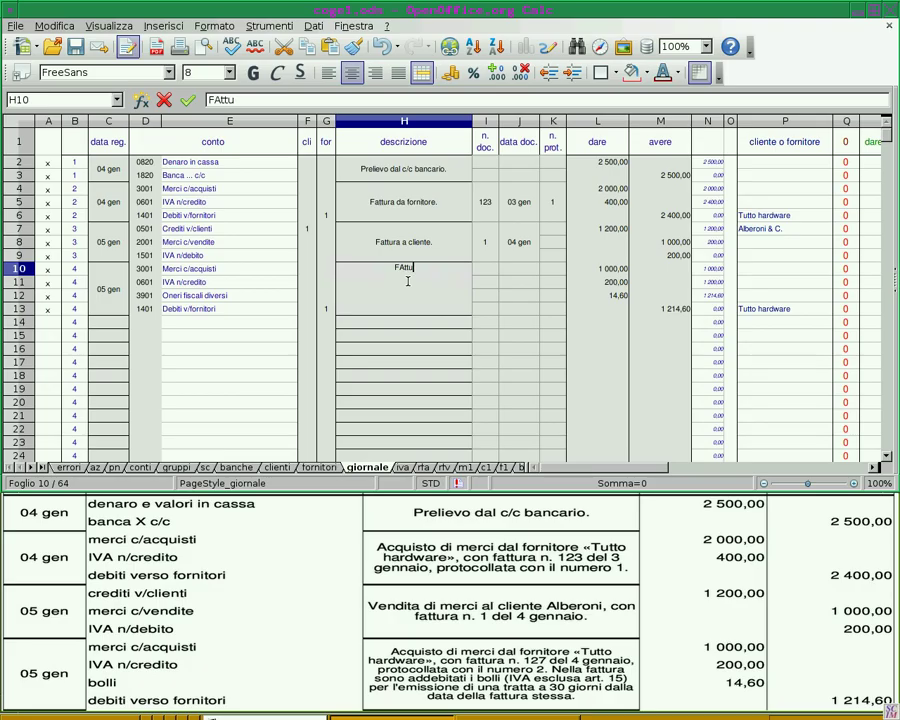
key("BackSpace")
key("BackSpace")
type("attura da fornitore con ade")
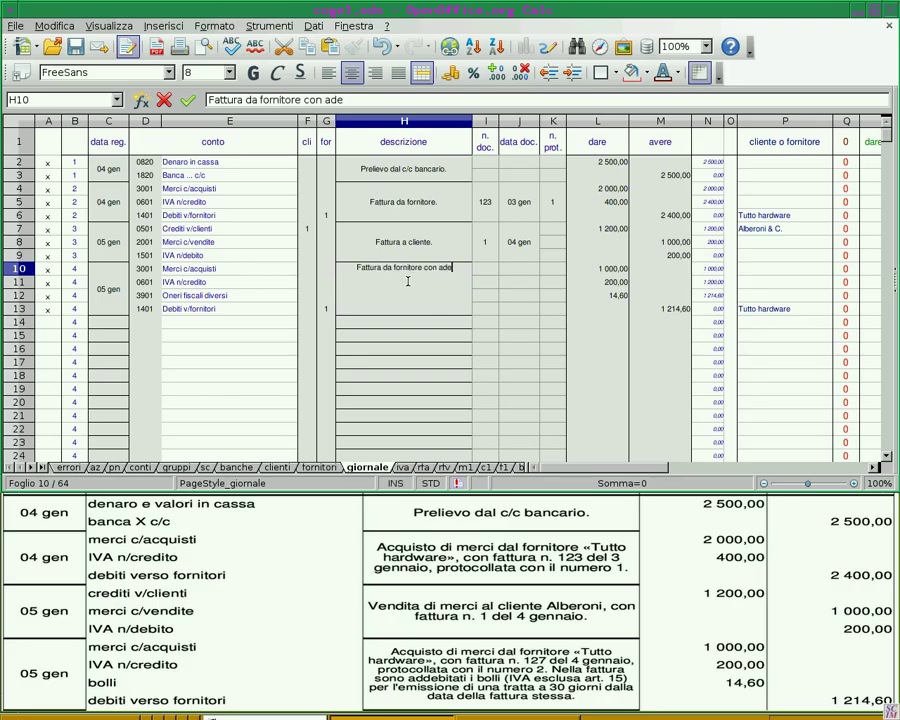
key("BackSpace")
type("debito bolli")
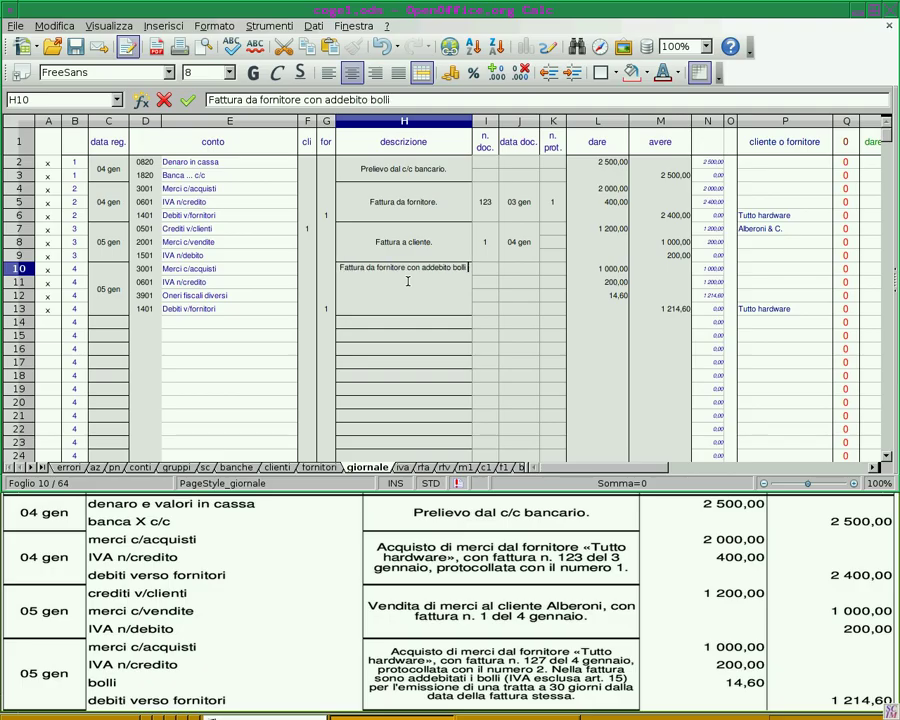
type(" per regol")
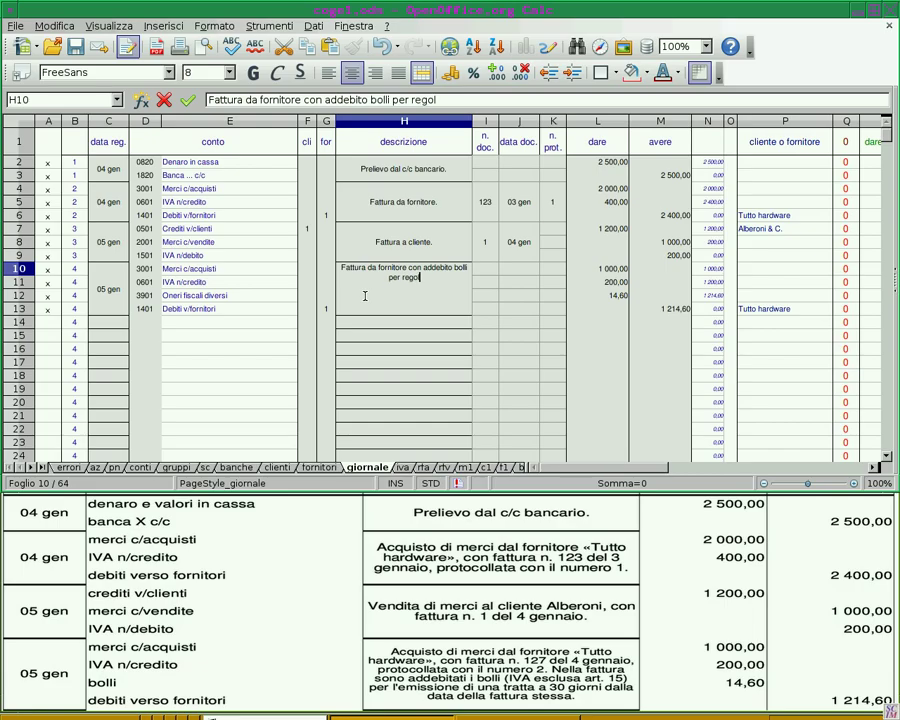
type("amento con tratta a ")
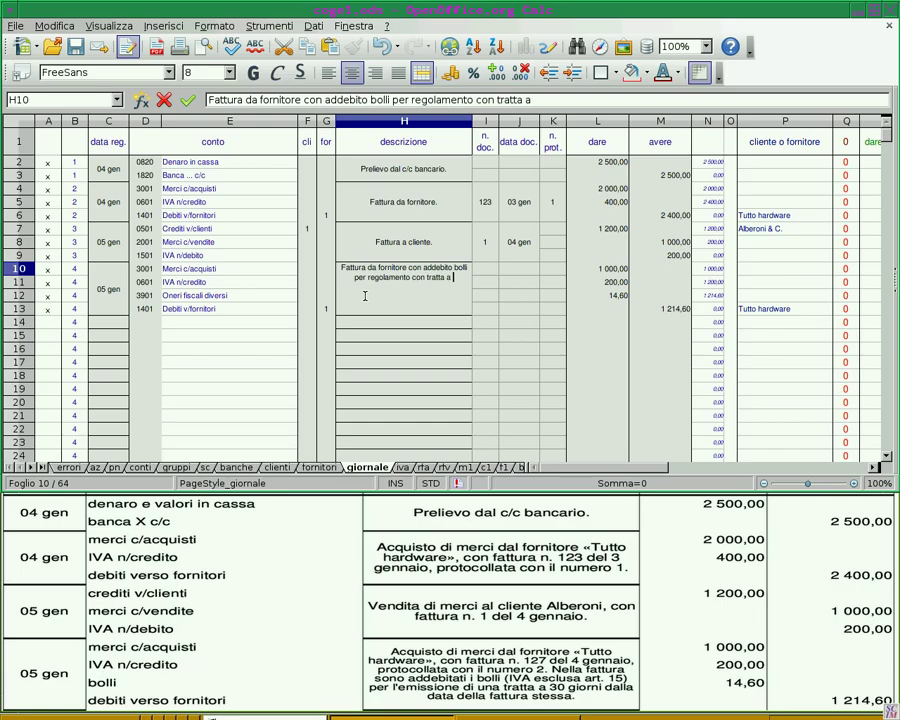
type("30 giorni")
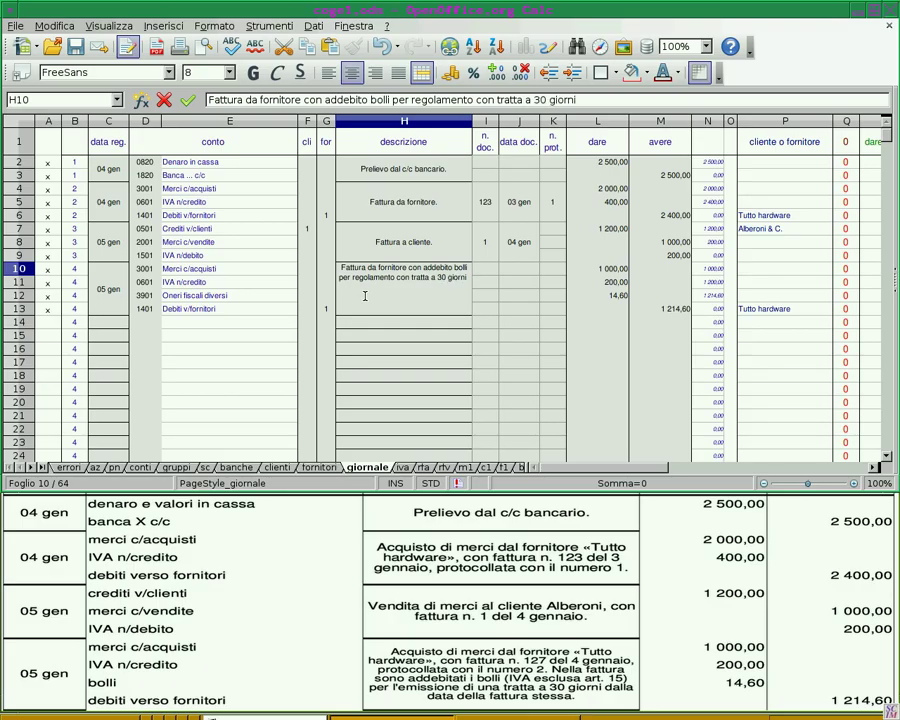
type(" data fattura.")
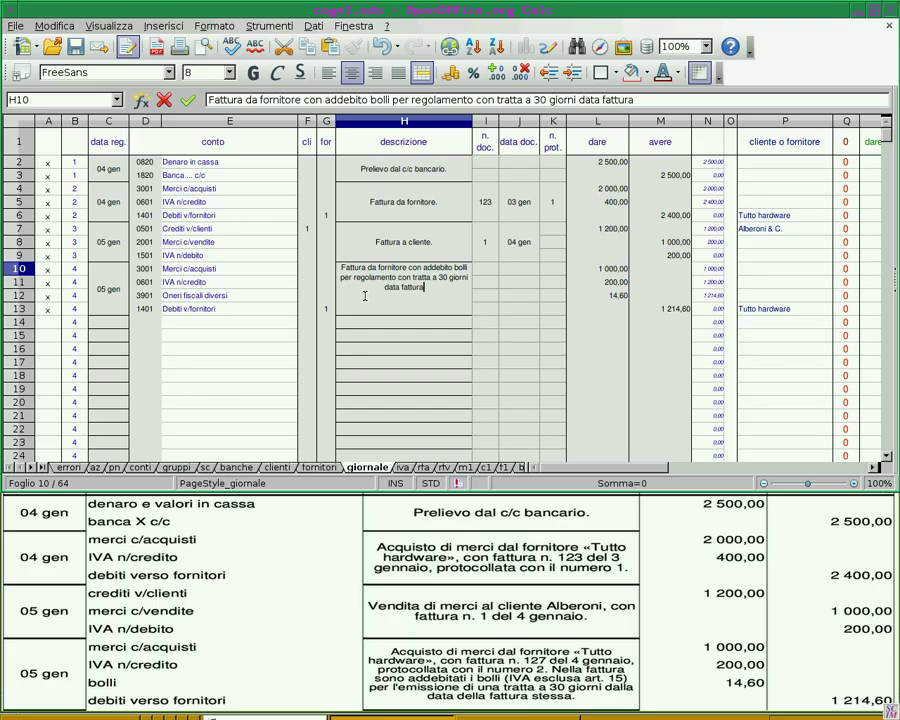
key("Return")
left_click(366, 297)
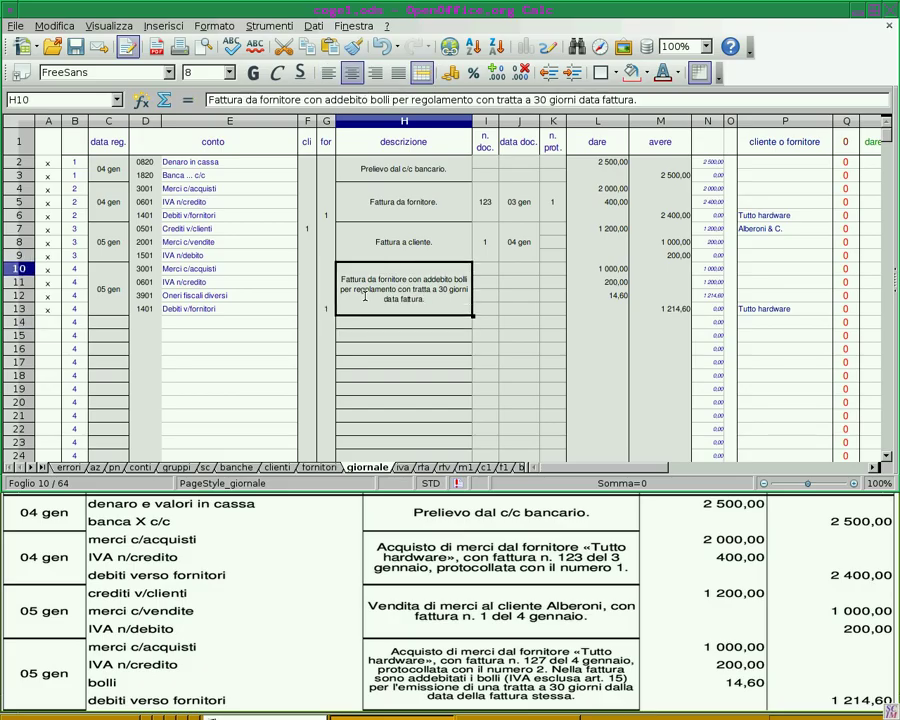
- Enter document number 127 and document date 4/1 in row 10 for the second purchase entry
left_click(492, 272)
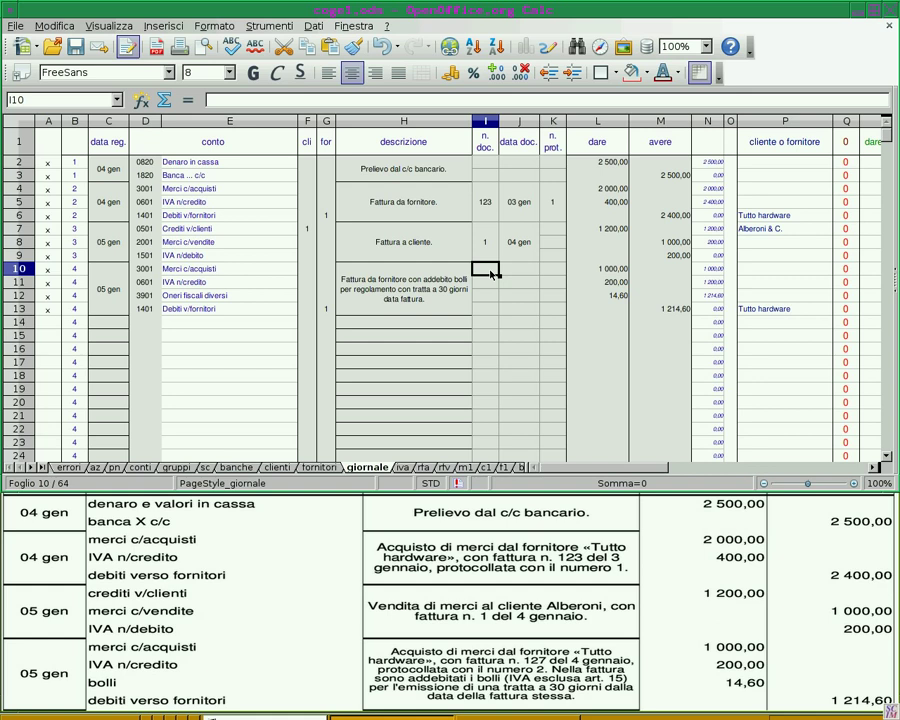
type("127")
key("Return")
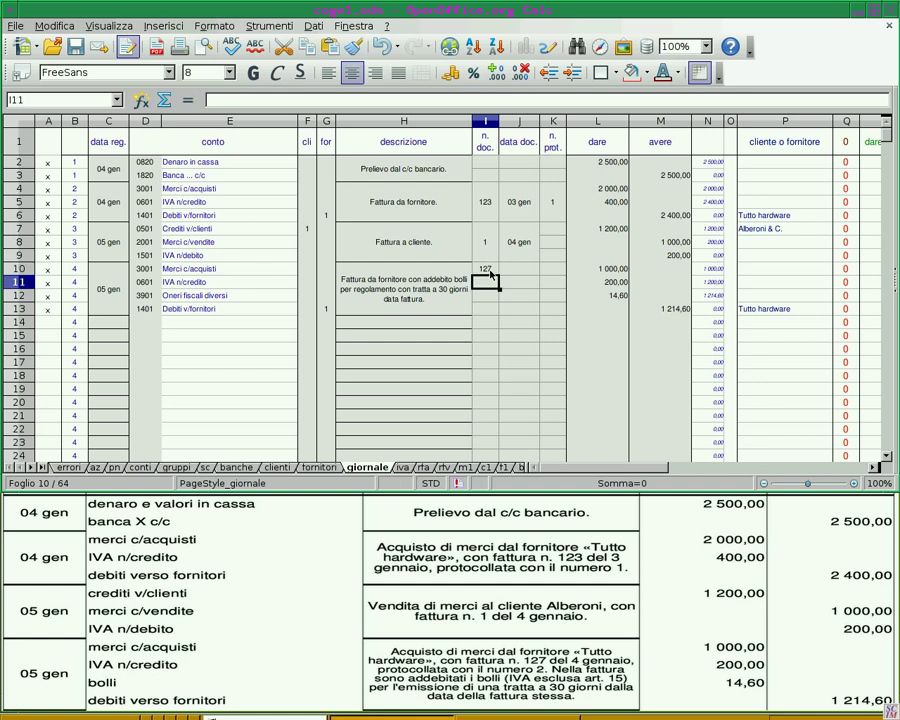
left_click(512, 270)
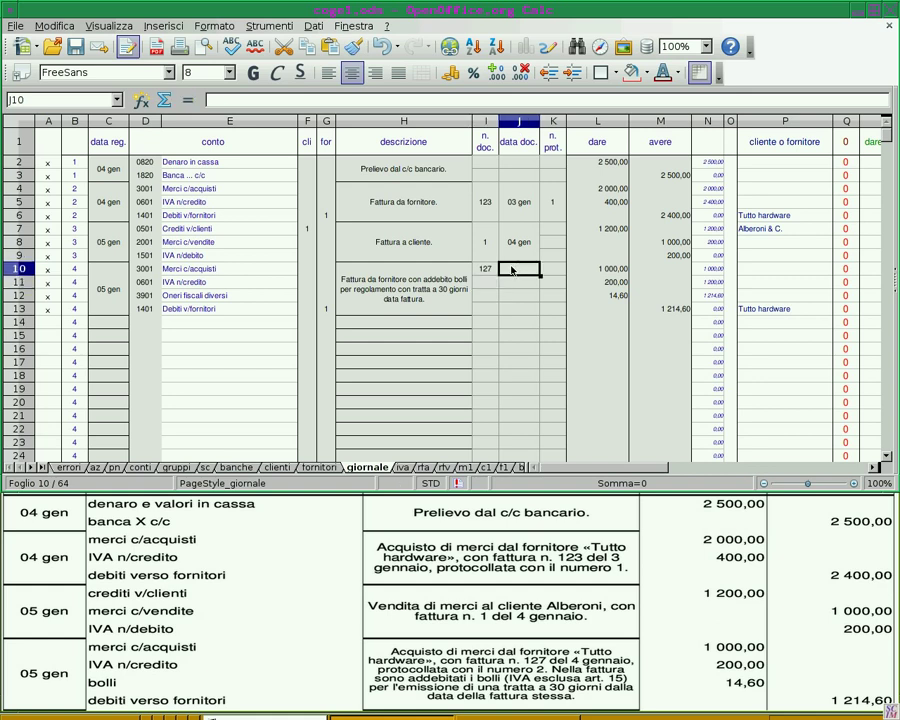
type("4/1")
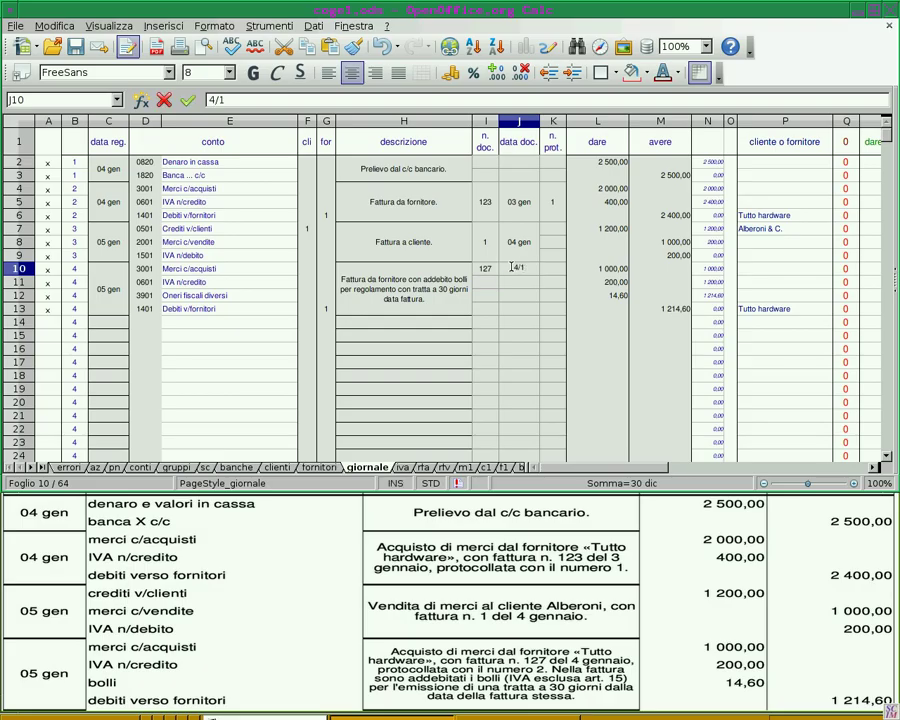
key("Return")
- Merge the document number cells and the document date cells of the second purchase entry, each across rows 10 to 13
left_click_drag(485, 269, 485, 308)
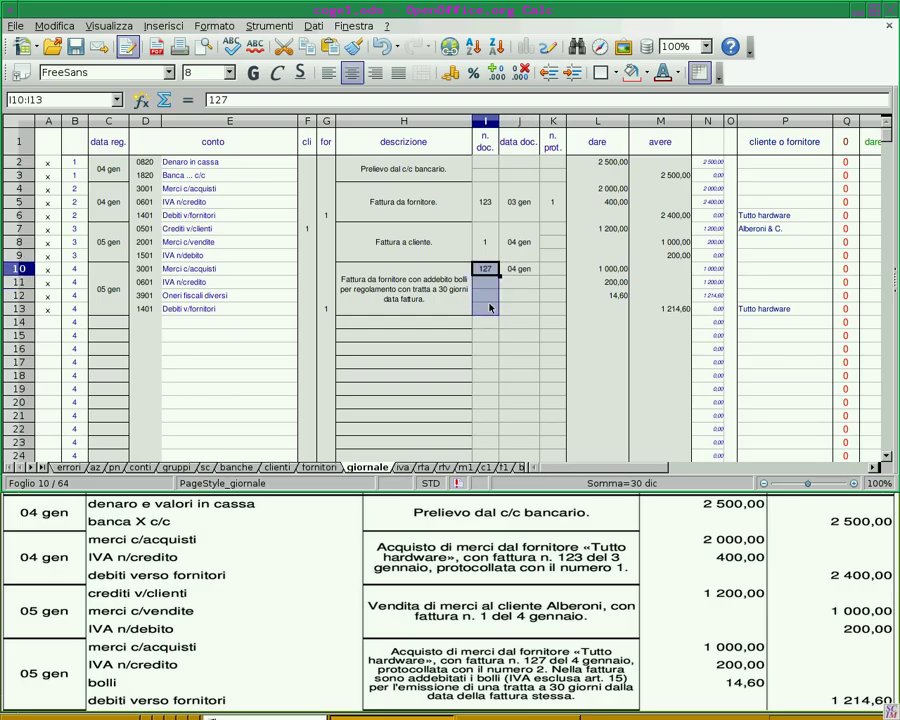
left_click(421, 82)
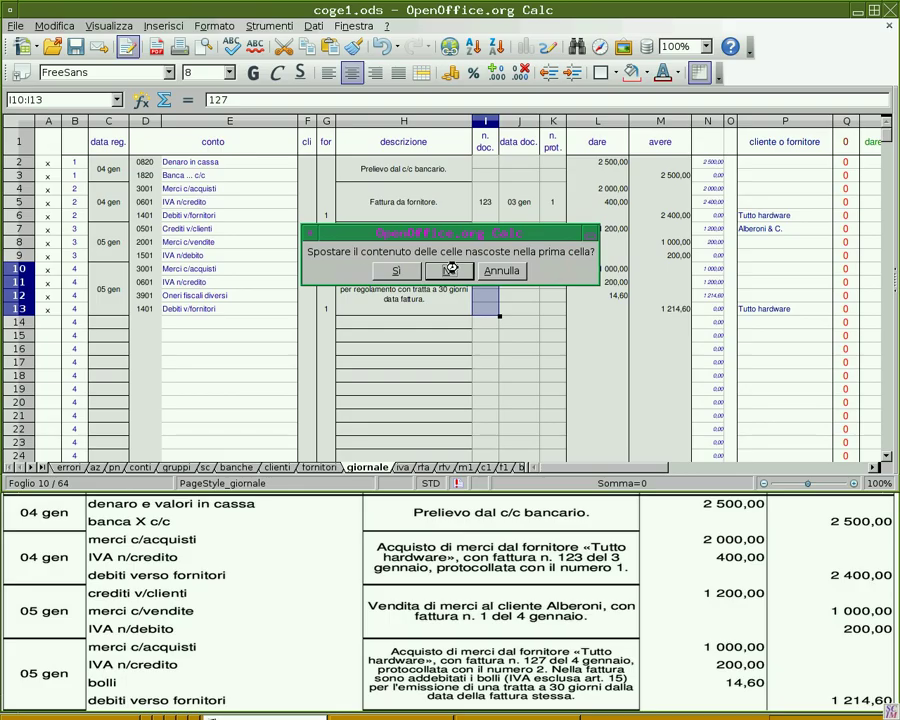
left_click(458, 323)
left_click_drag(512, 269, 514, 309)
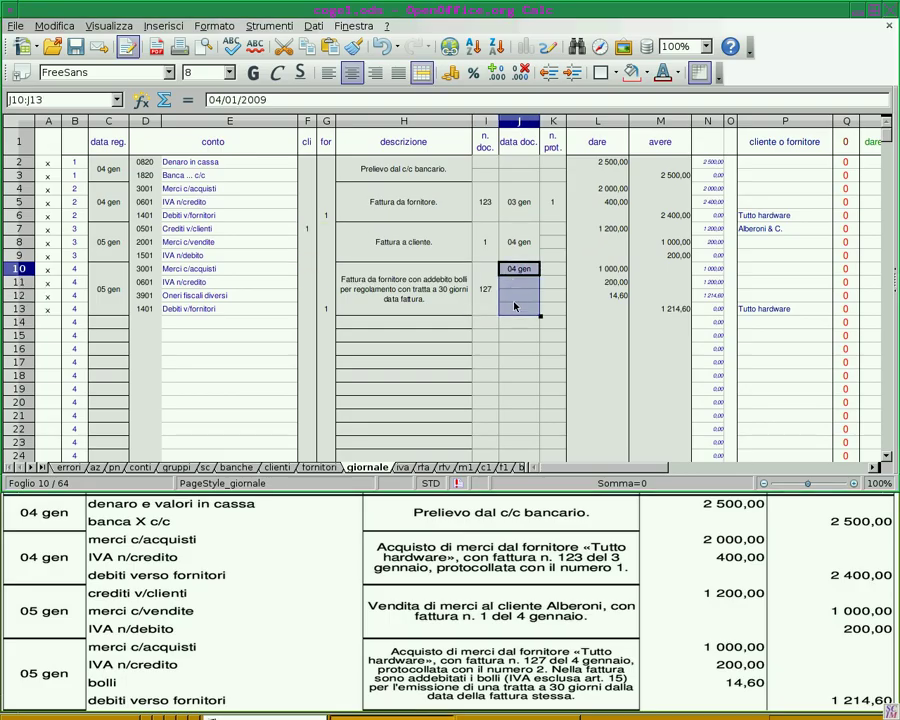
left_click(421, 72)
left_click(449, 270)
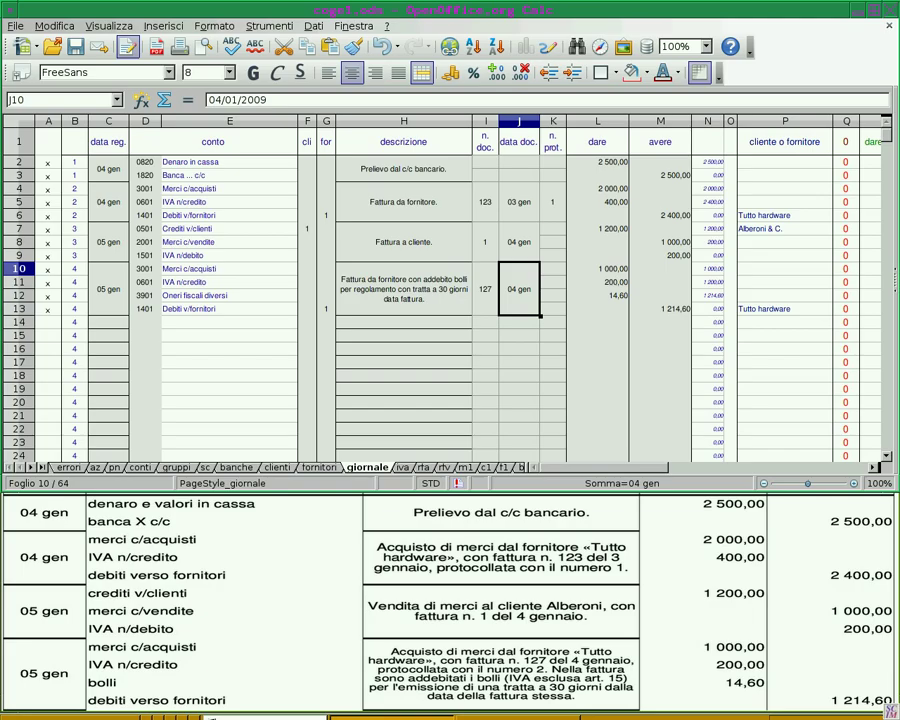
- Enter protocol number 2 for the second purchase entry in a cell merged across rows 10 to 13, and save the file
left_click(550, 270)
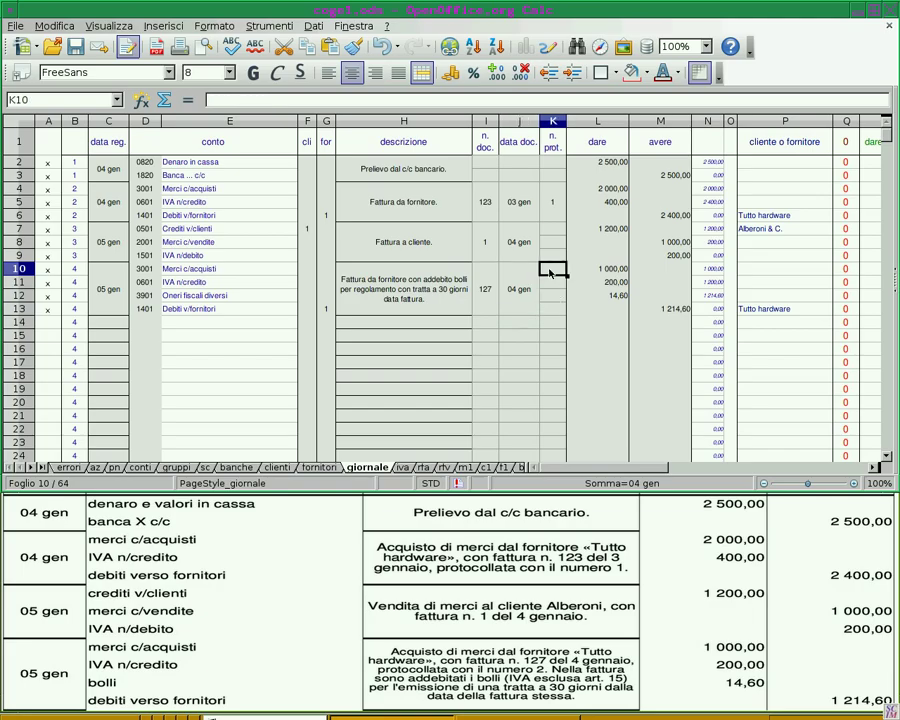
type("2")
key("Return")
left_click_drag(550, 268, 553, 309)
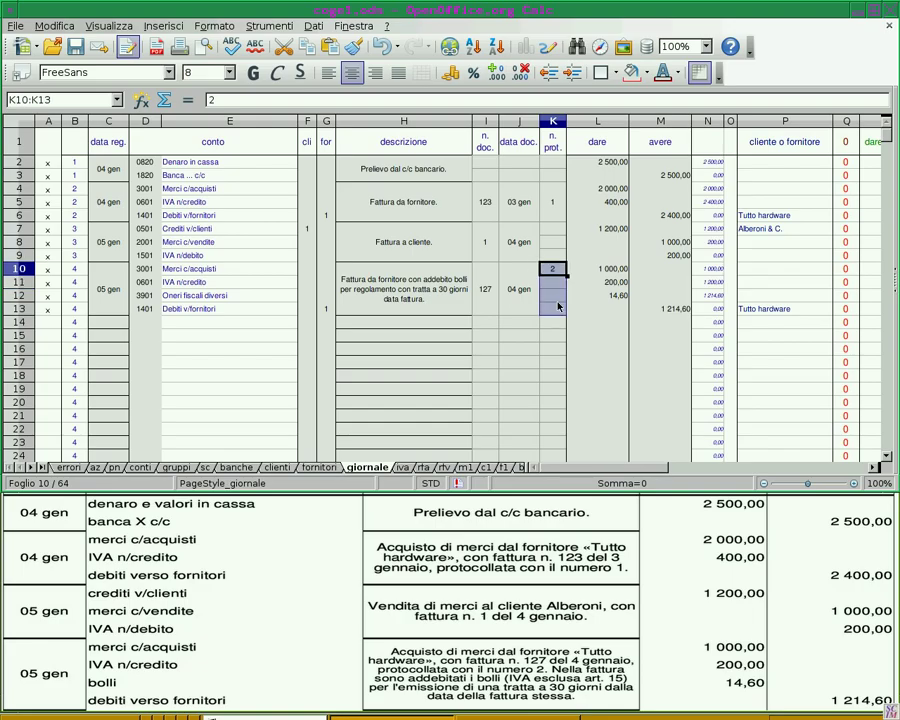
left_click(430, 73)
left_click(454, 326)
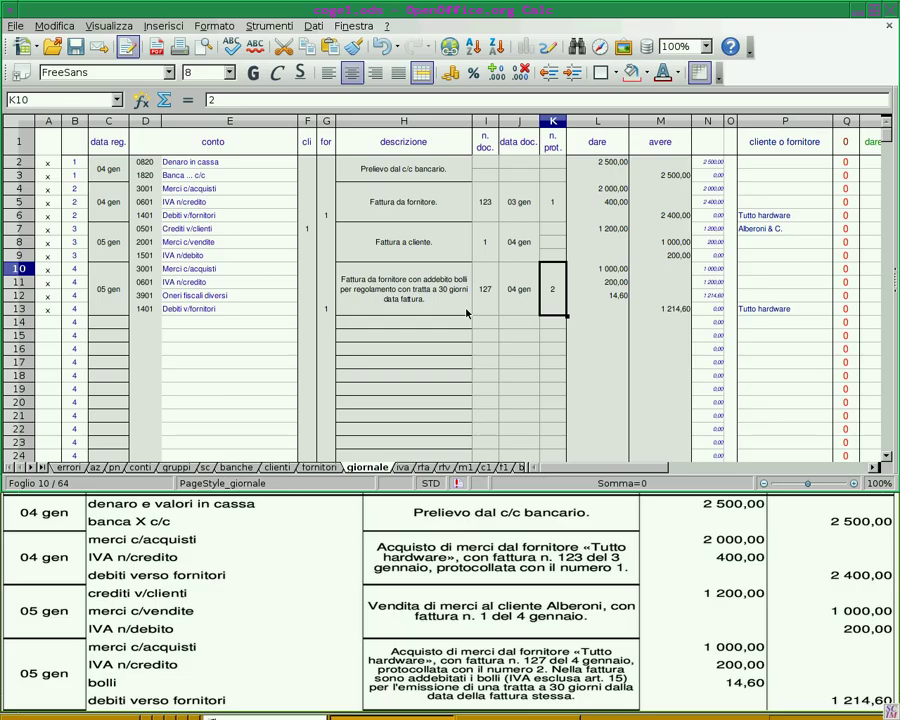
key("ctrl+s")
- Apply an automatic filter to the whole giornale sheet, using the first row as column headings
left_click(28, 122)
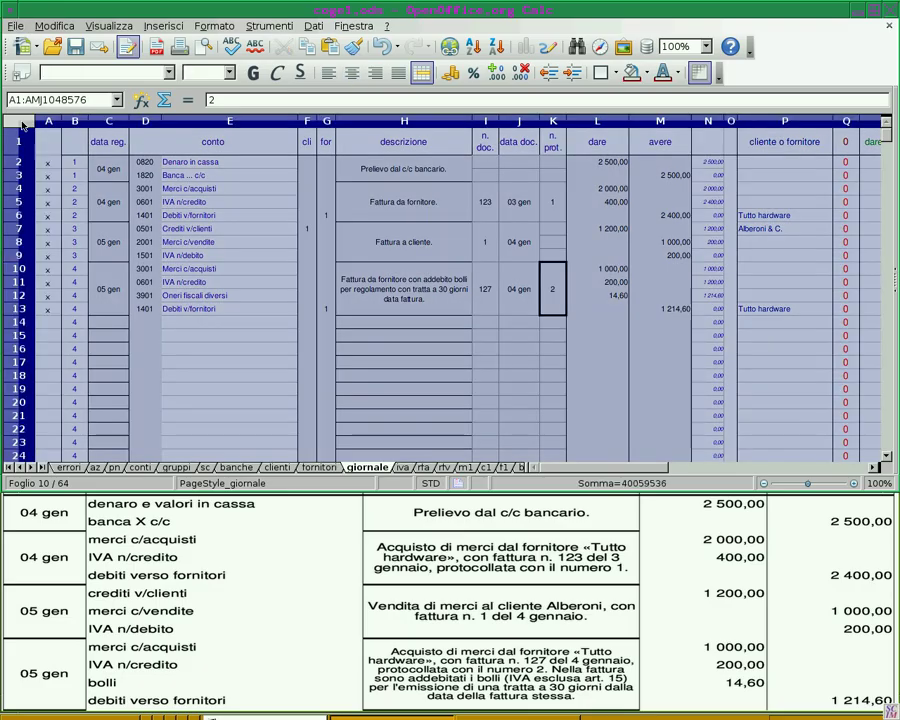
left_click(313, 26)
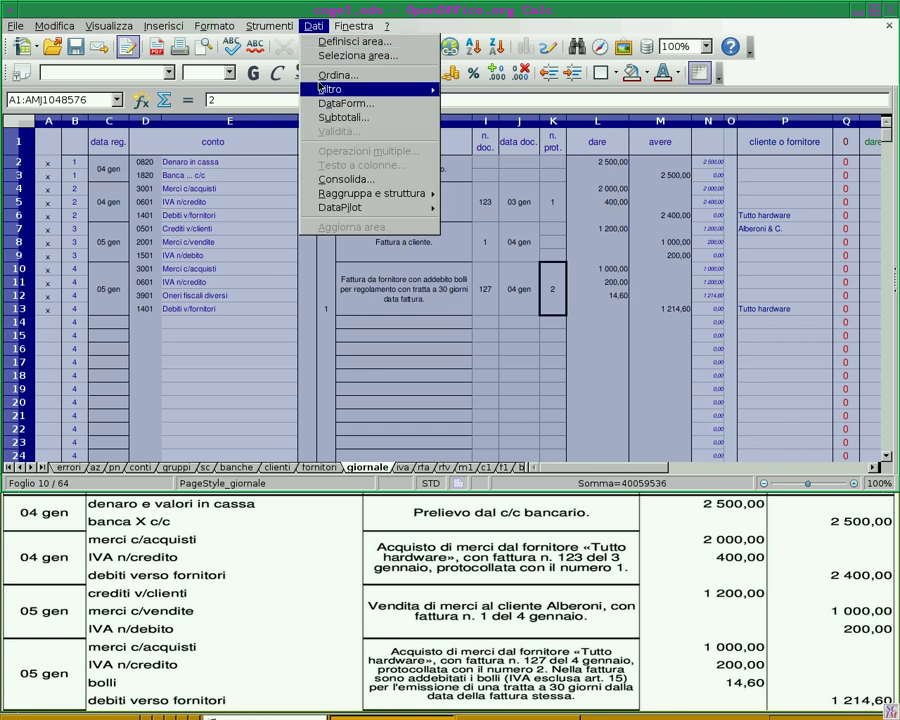
left_click(456, 93)
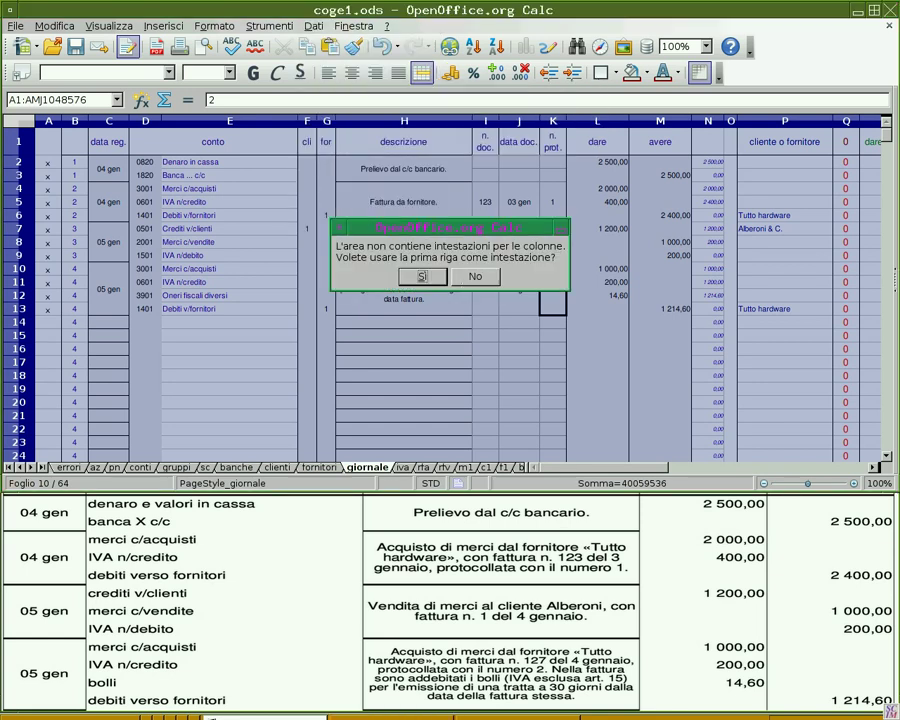
left_click(430, 277)
left_click(229, 362)
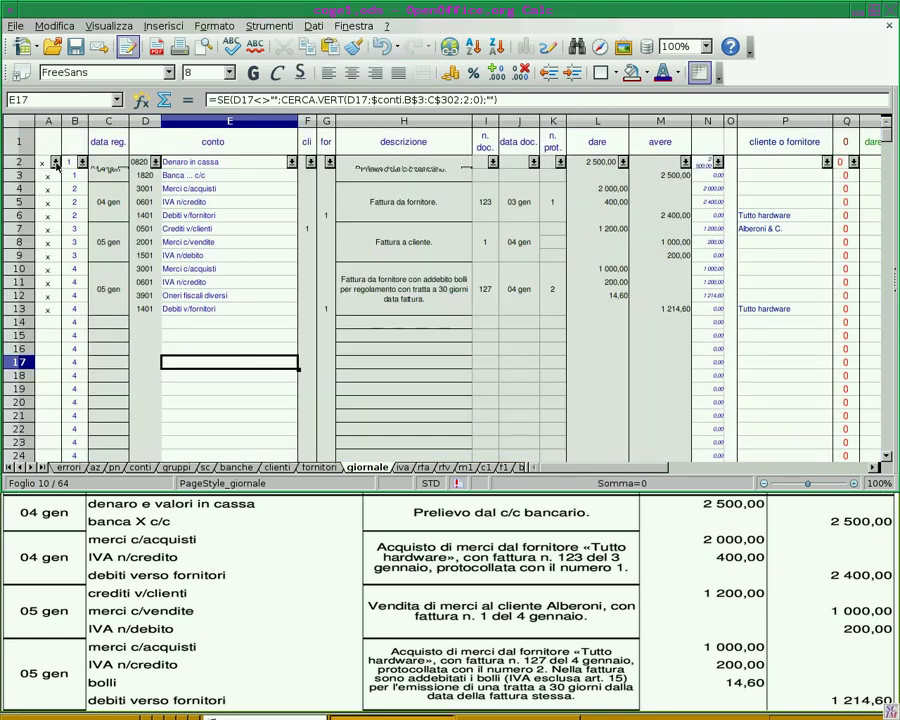
- Filter column A to the non-empty rows ("non vuoto") and open the page preview of the giornale sheet
left_click(56, 163)
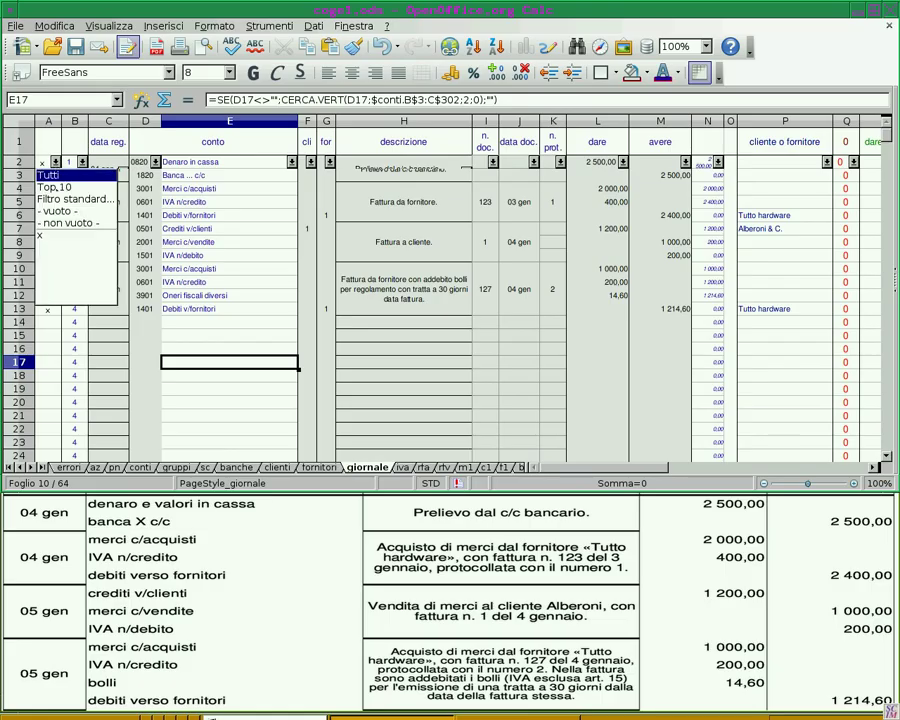
left_click(50, 224)
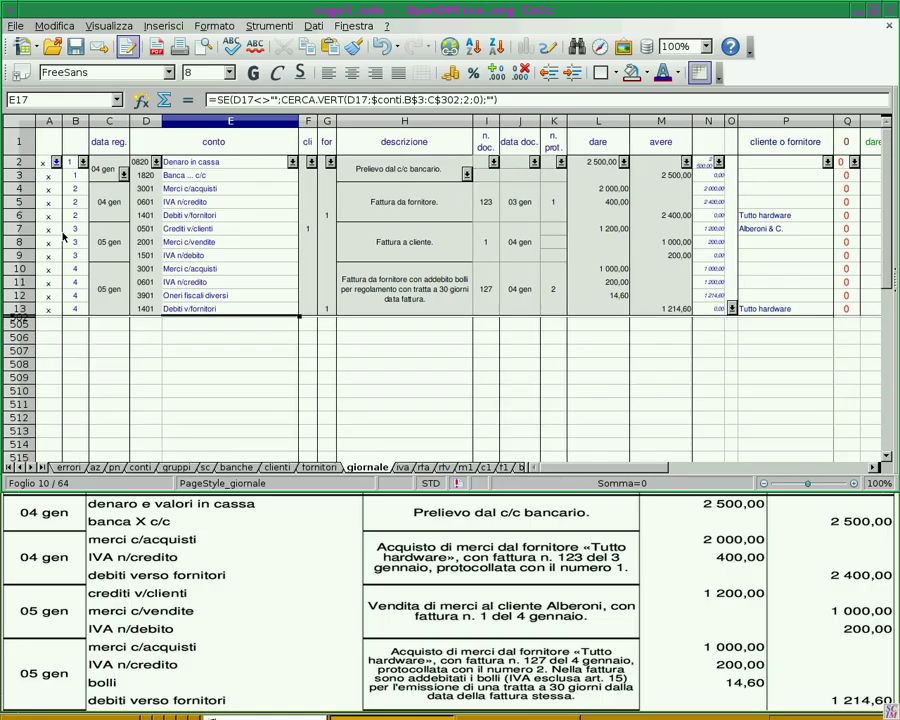
left_click(204, 46)
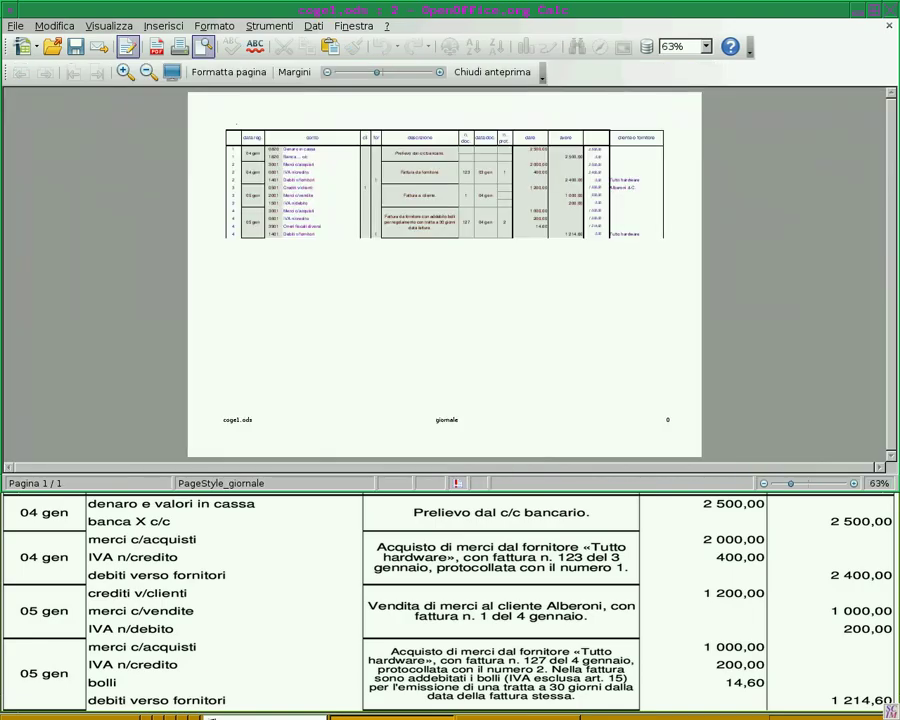
- Examine the compiled giornale entries in the page preview at 120% zoom, then close the preview
left_click(124, 72)
left_click(124, 72)
left_click(124, 72)
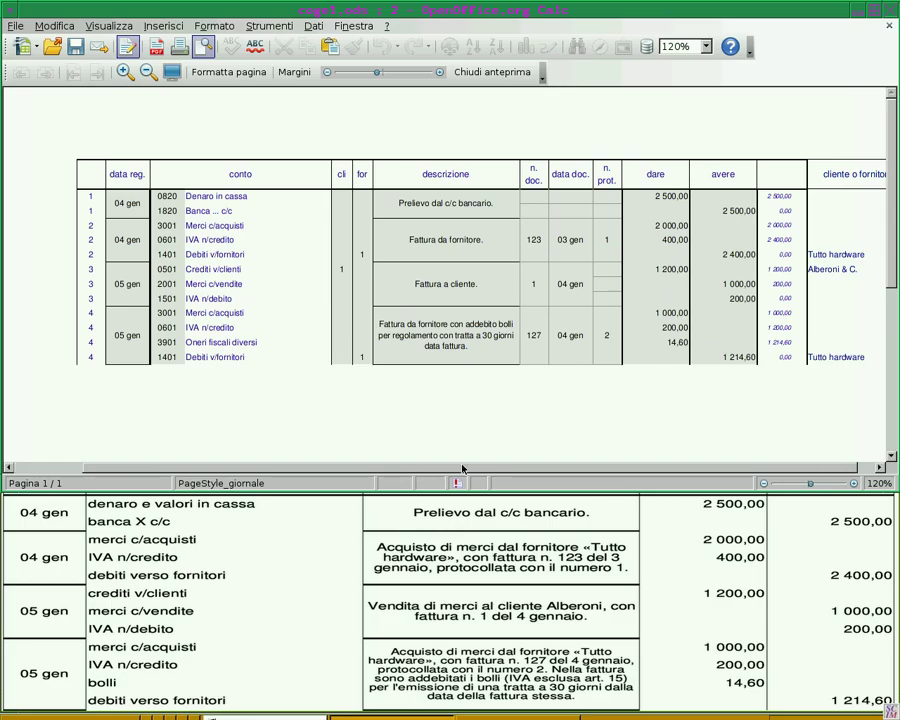
scroll(452, 470, "right", 3)
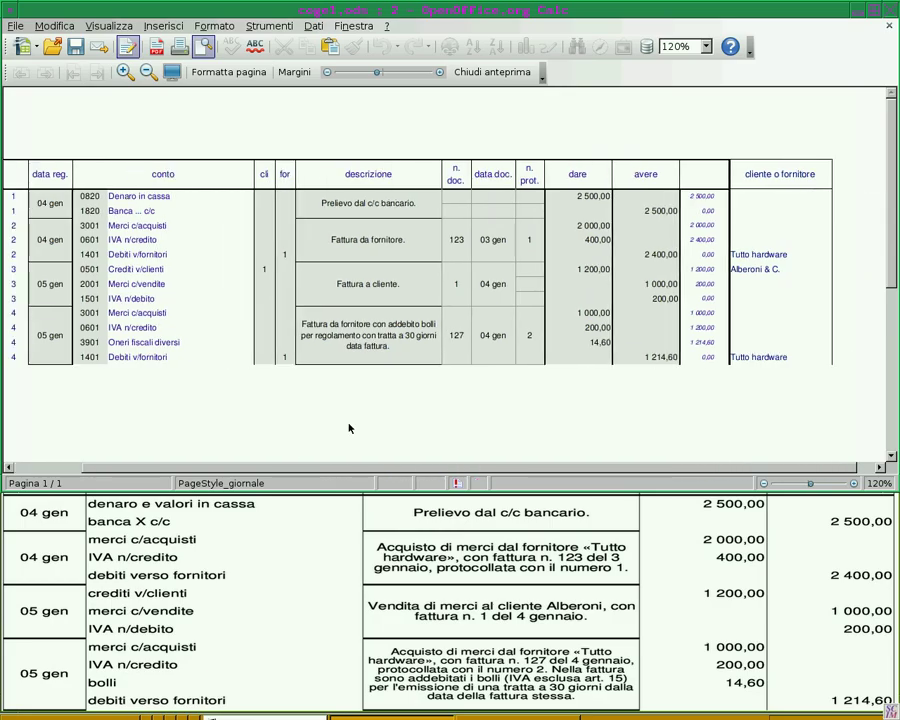
scroll(305, 440, "left", 1)
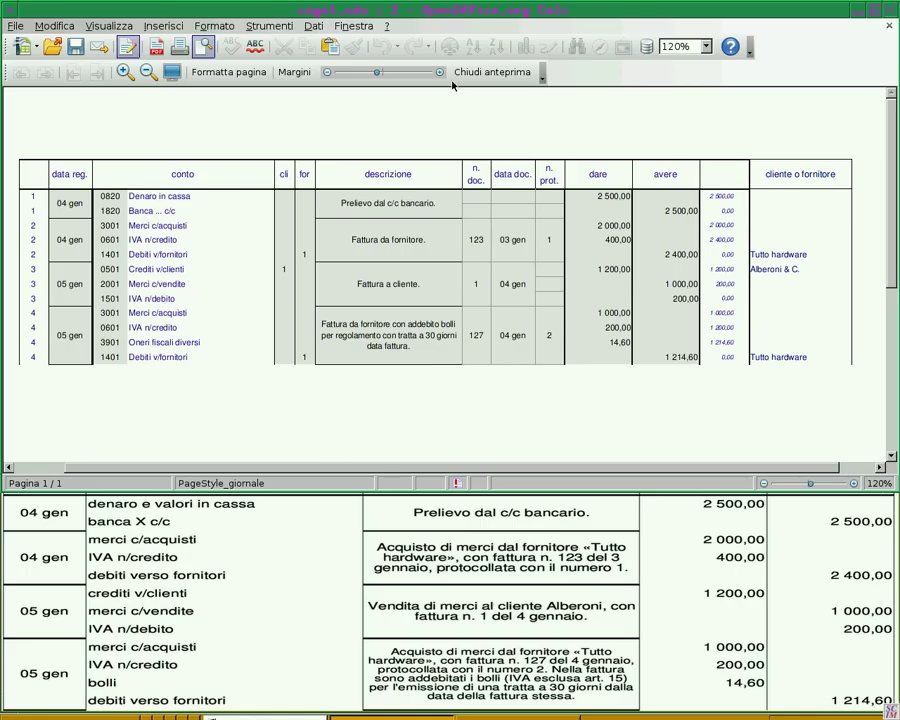
left_click(492, 72)
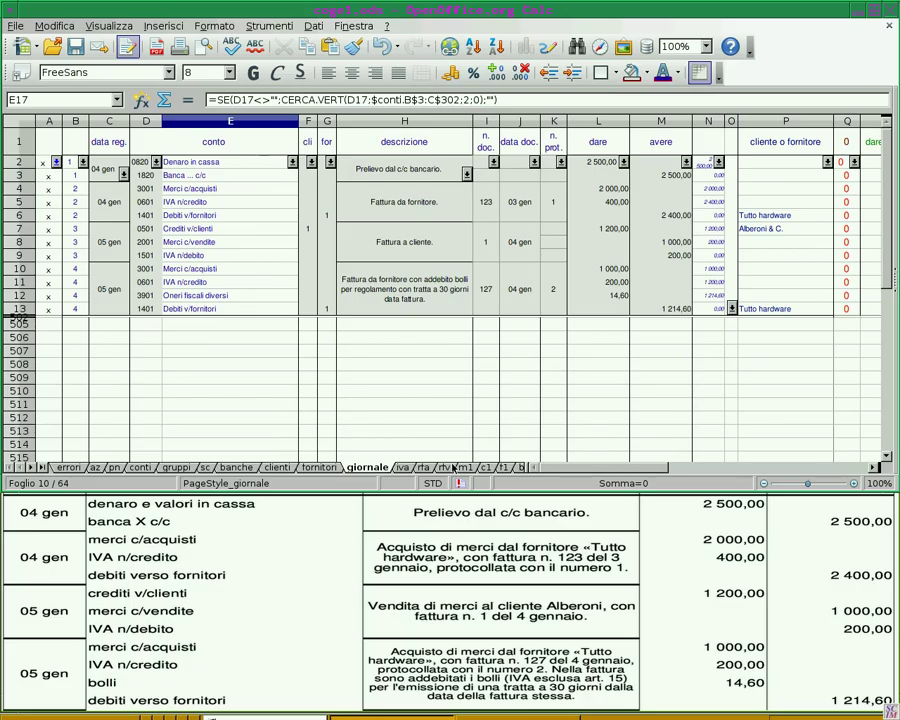
- On the rfa sheet, enter registration date 4/1 and document date 3/1 for the first purchase invoice in row 4
left_click(423, 467)
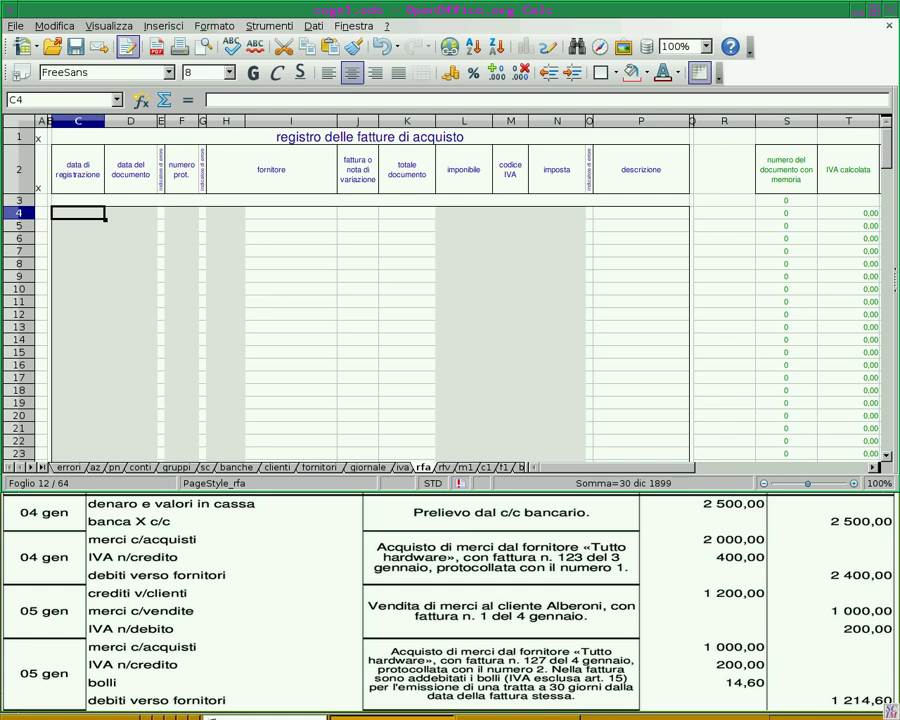
type("4/1")
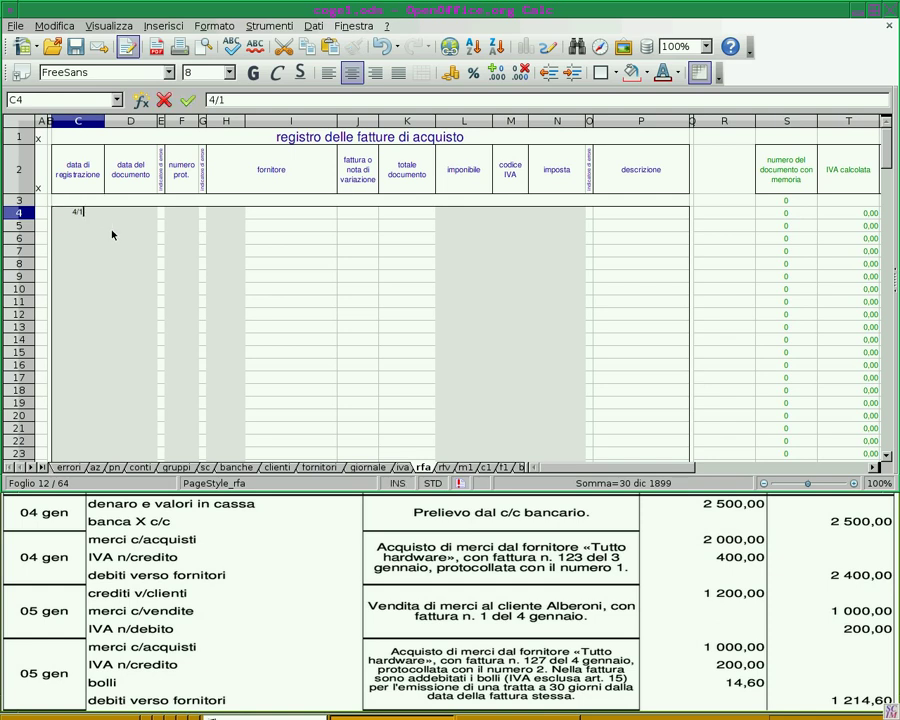
key("Return")
key("Up")
key("Right")
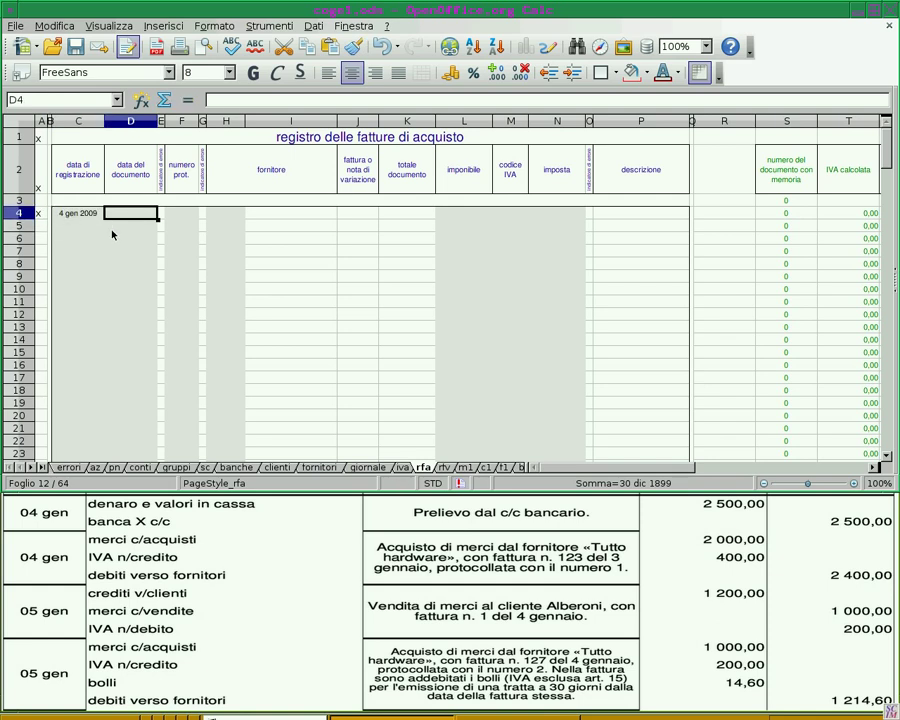
type("3/1")
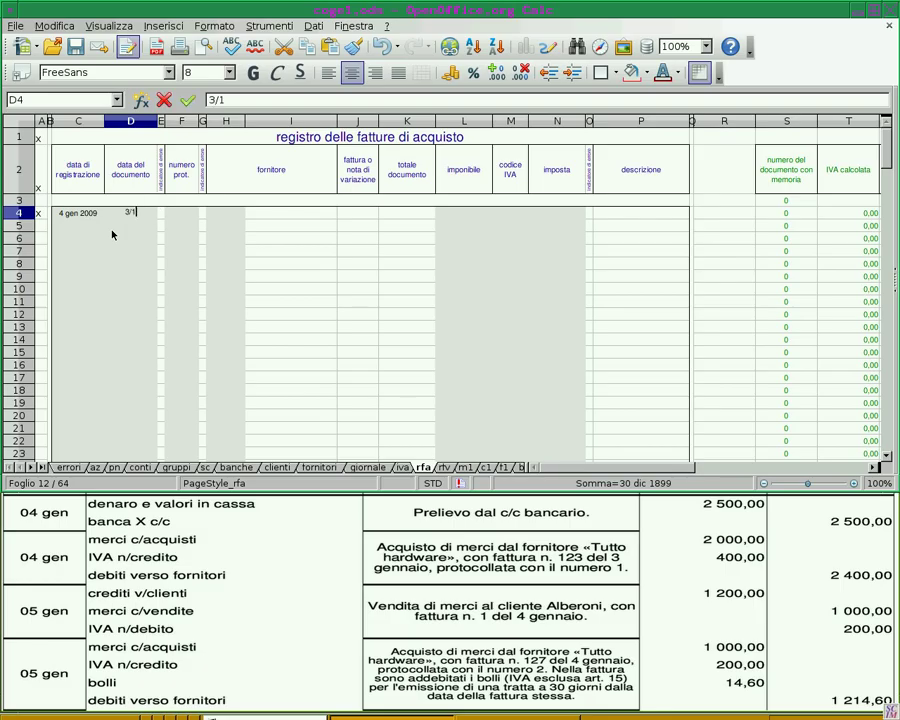
key("Return")
key("Up")
key("Right")
key("Right")
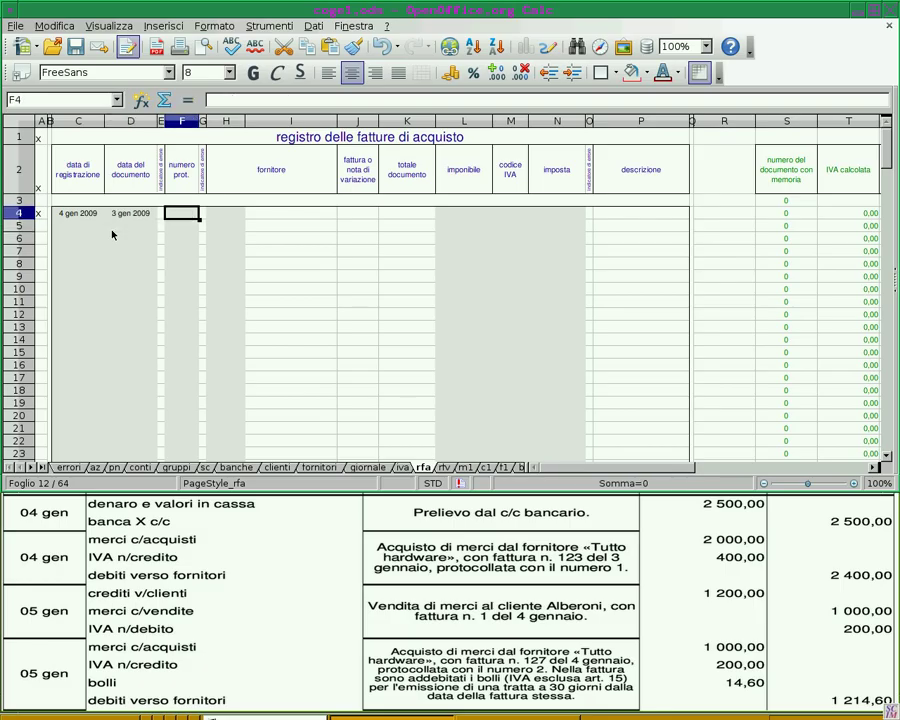
- Enter protocol number 1 and supplier code 1 for the first purchase invoice in row 4
type("1")
key("Right")
key("Right")
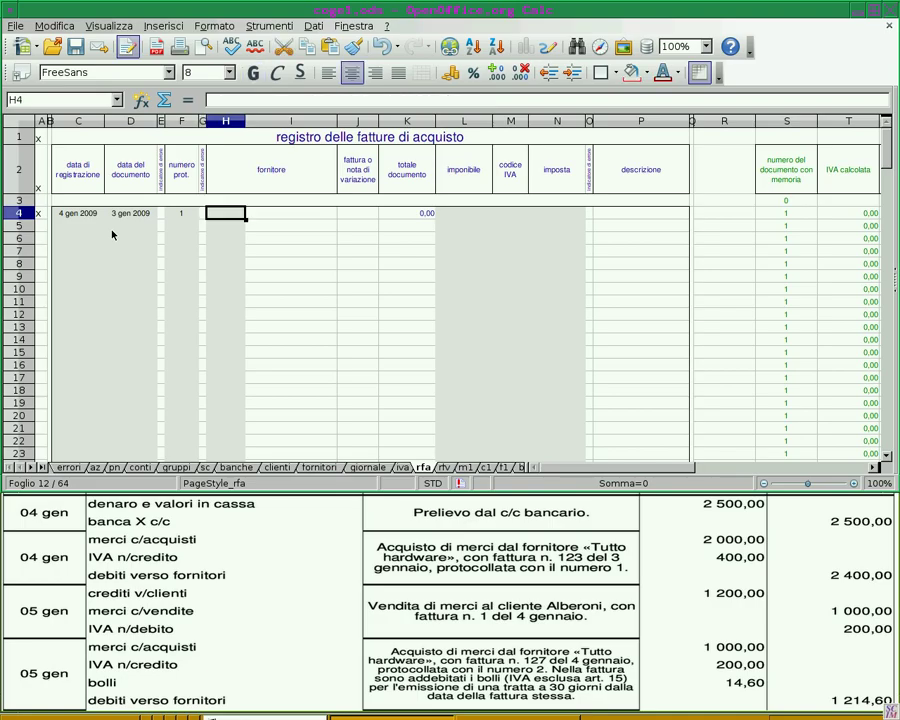
type("1")
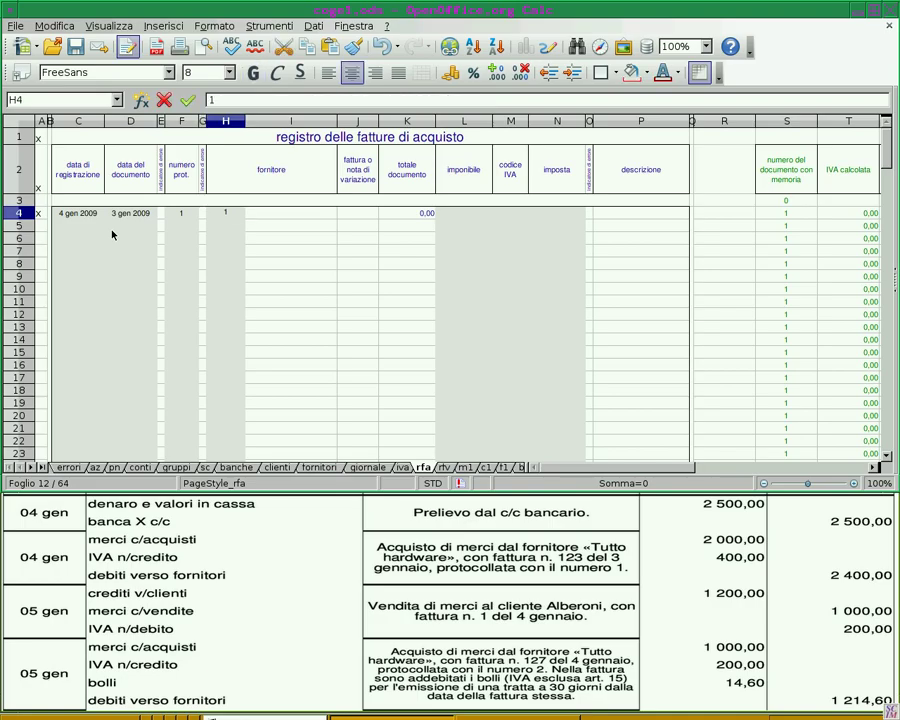
key("Right")
key("Right")
key("Right")
key("Right")
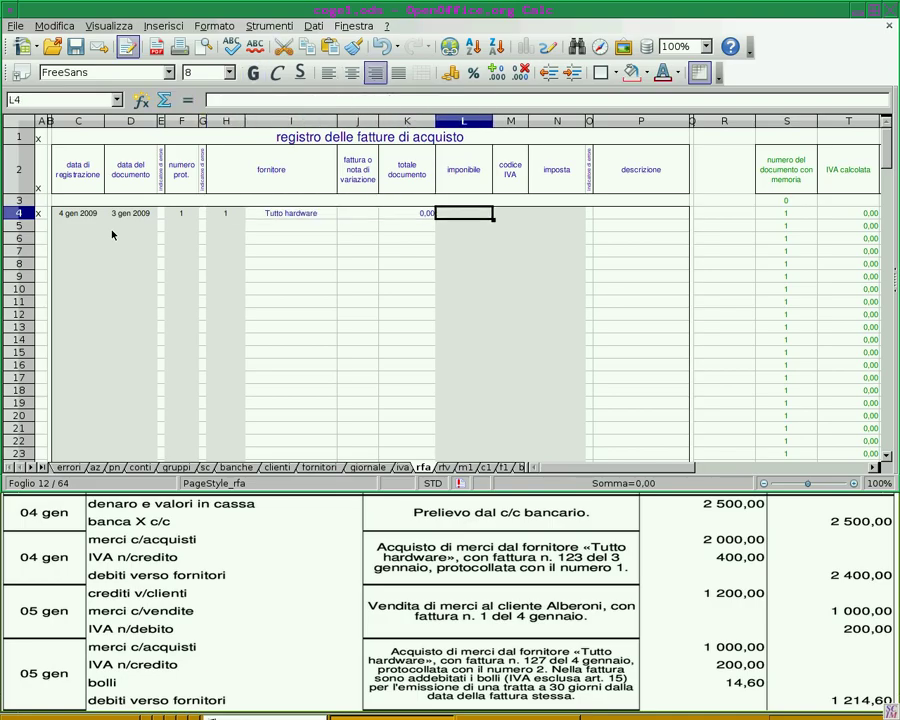
- Enter 2000 as the taxable amount (imponibile) of the first purchase invoice in row 4
type("2000")
key("Return")
key("Up")
key("Right")
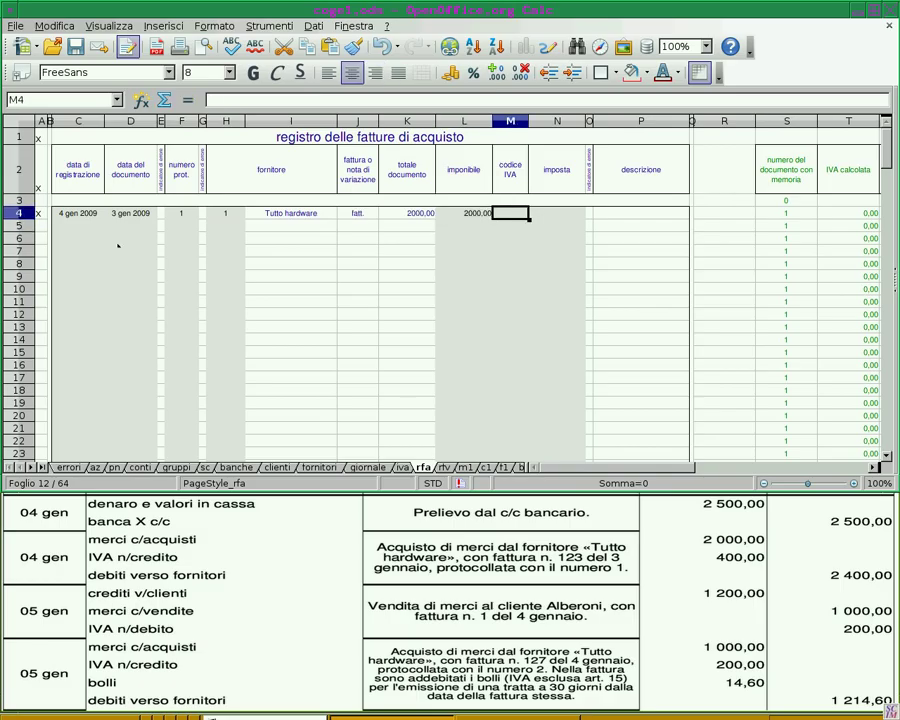
- Check the available VAT codes on the iva sheet and enter codice IVA 20% for the first invoice on the rfa sheet
left_click(402, 468)
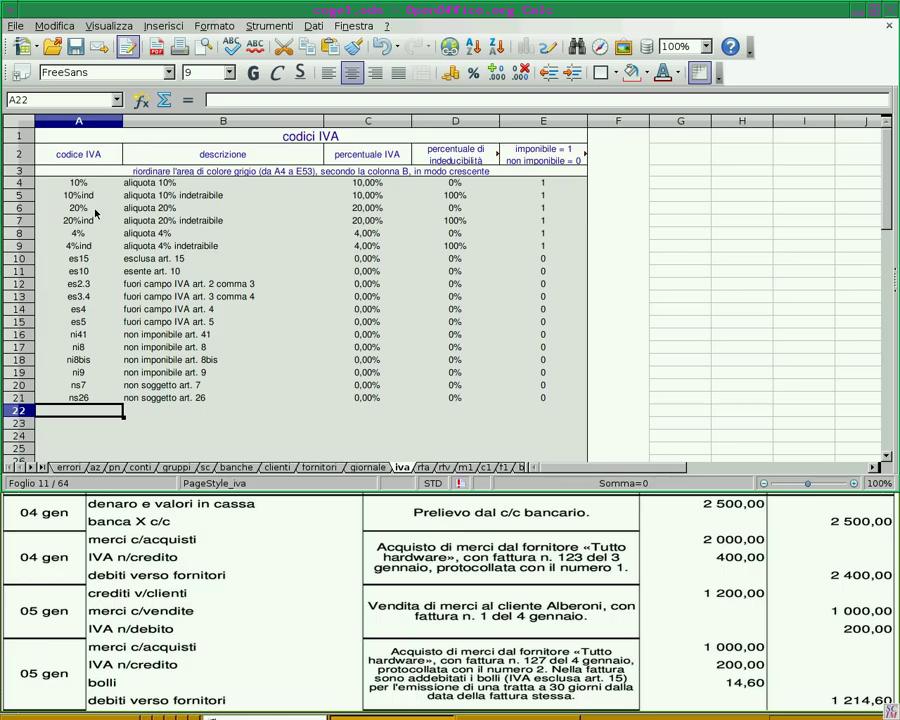
left_click(426, 468)
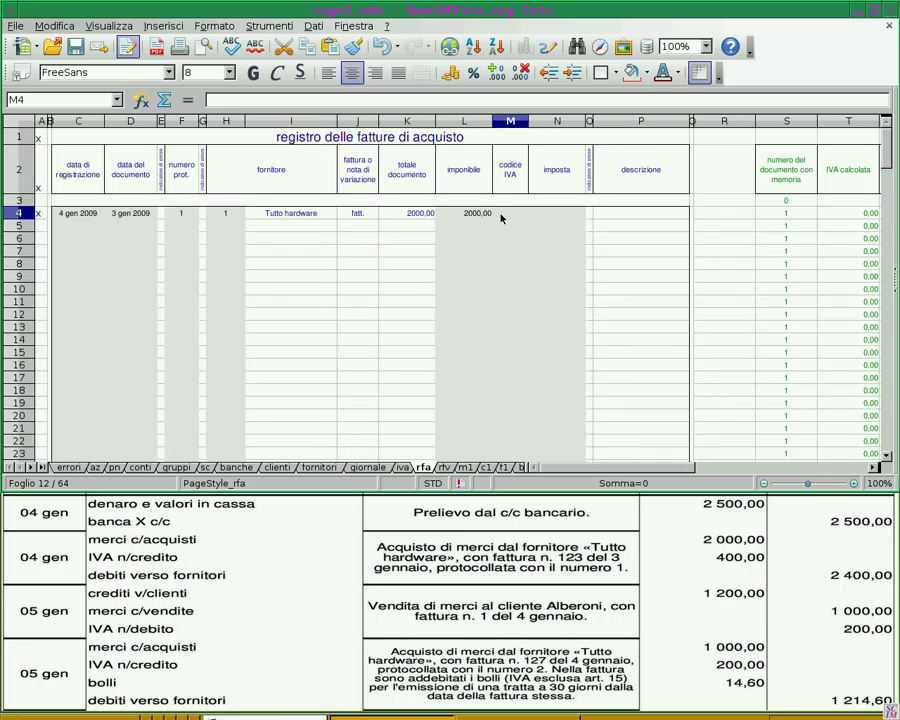
type("20%")
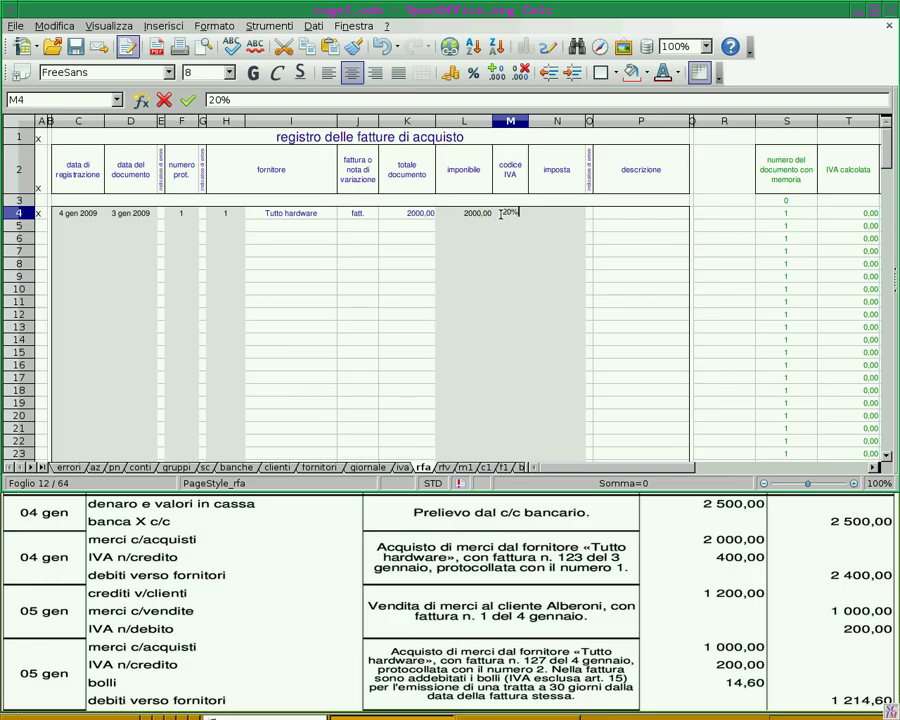
key("Return")
- Enter 400 as the tax amount (imposta) of the first purchase invoice in row 4
left_click(559, 216)
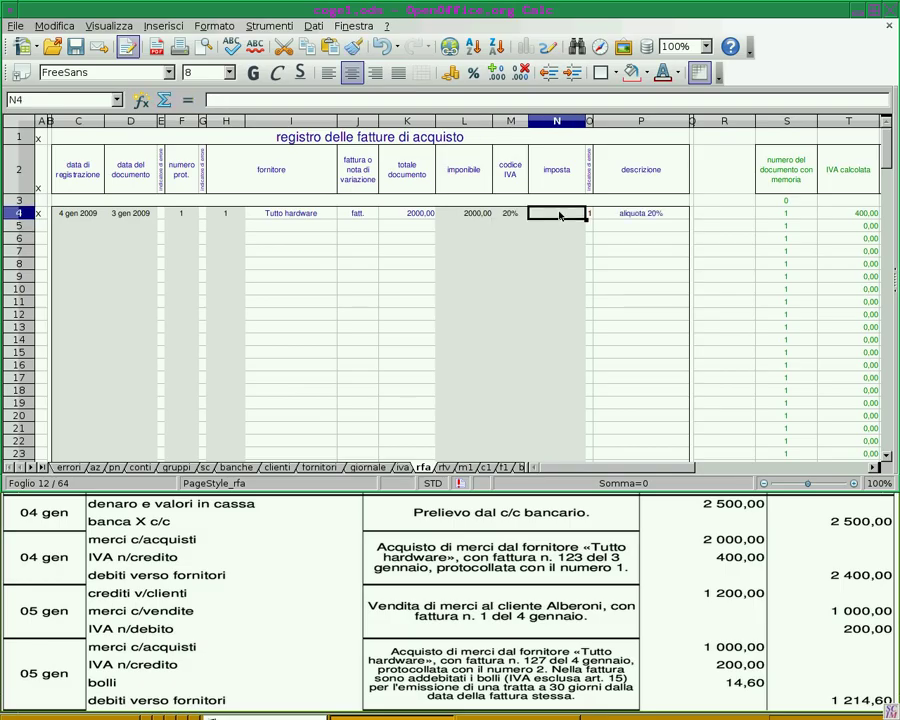
type("400")
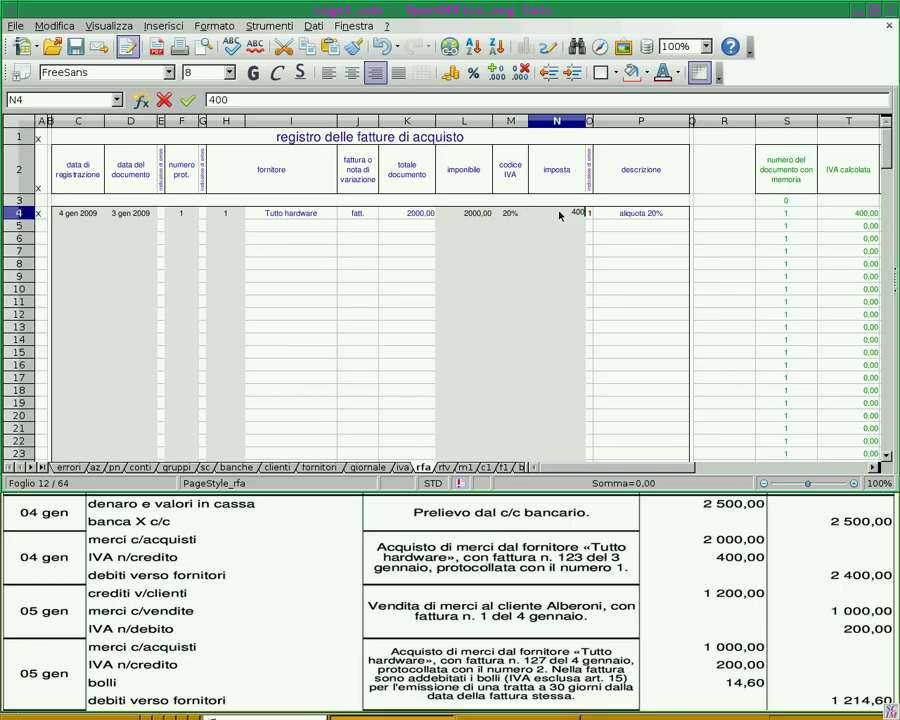
type(",0")
key("Return")
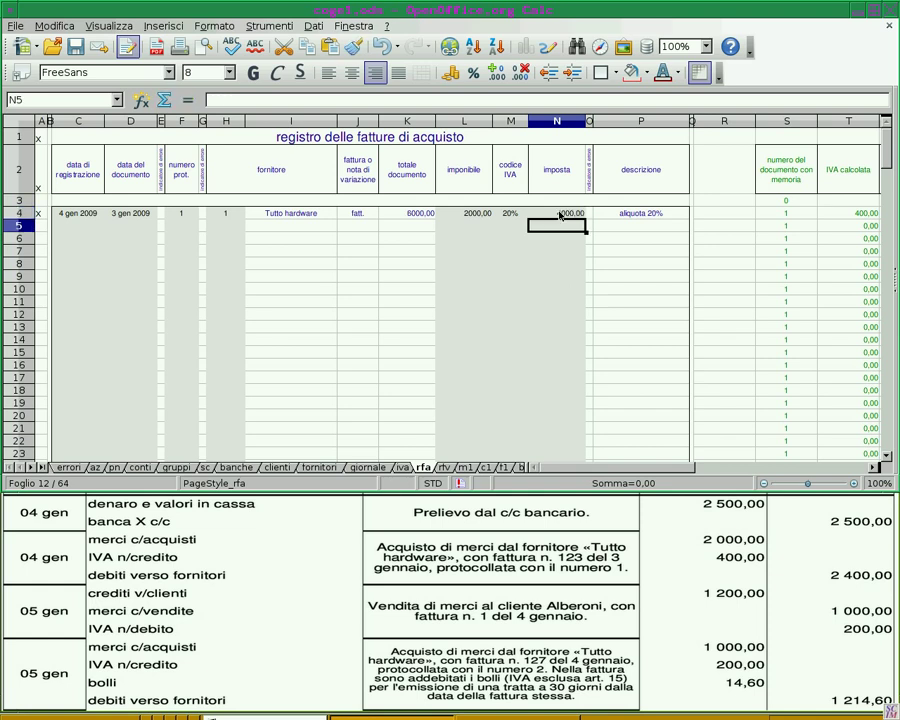
left_click(560, 215)
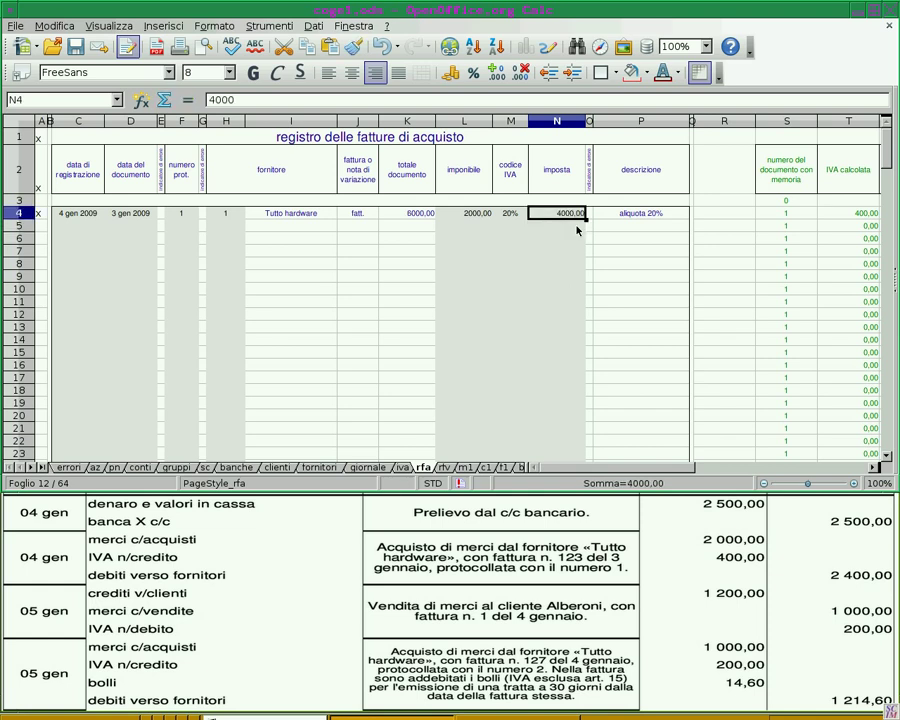
type("4000")
key("Return")
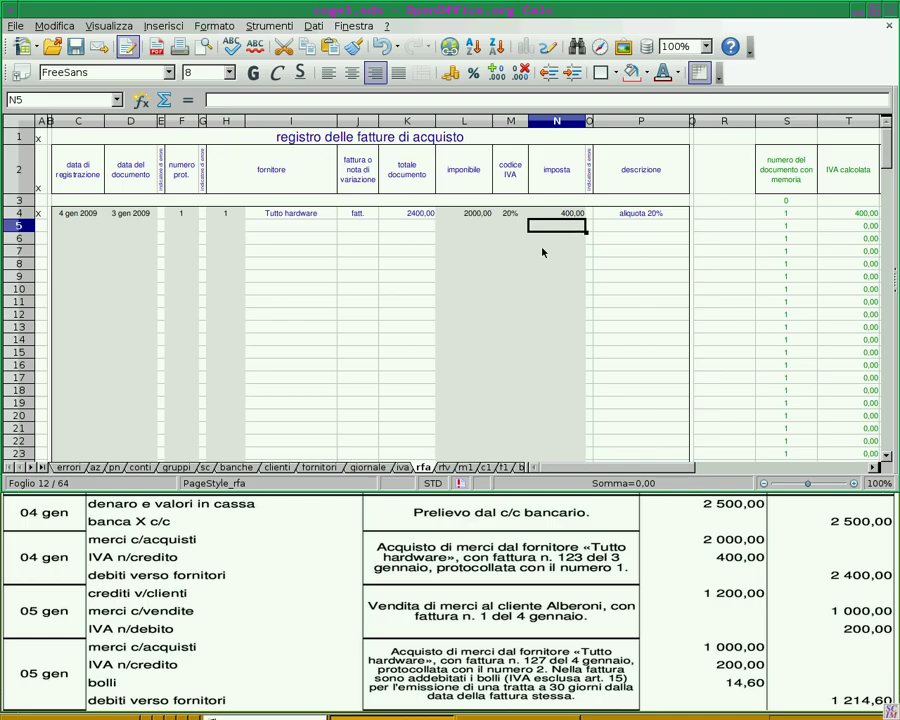
- Enter registration date 5/1 and document date 4/1 for the second purchase invoice in row 5
left_click(79, 227)
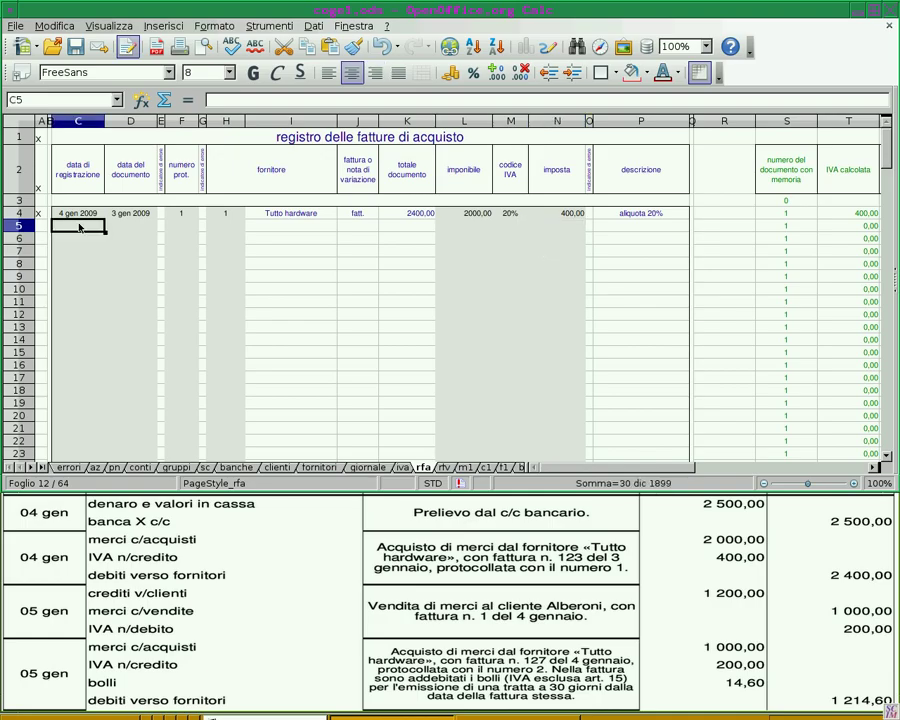
type("5/1")
key("Return")
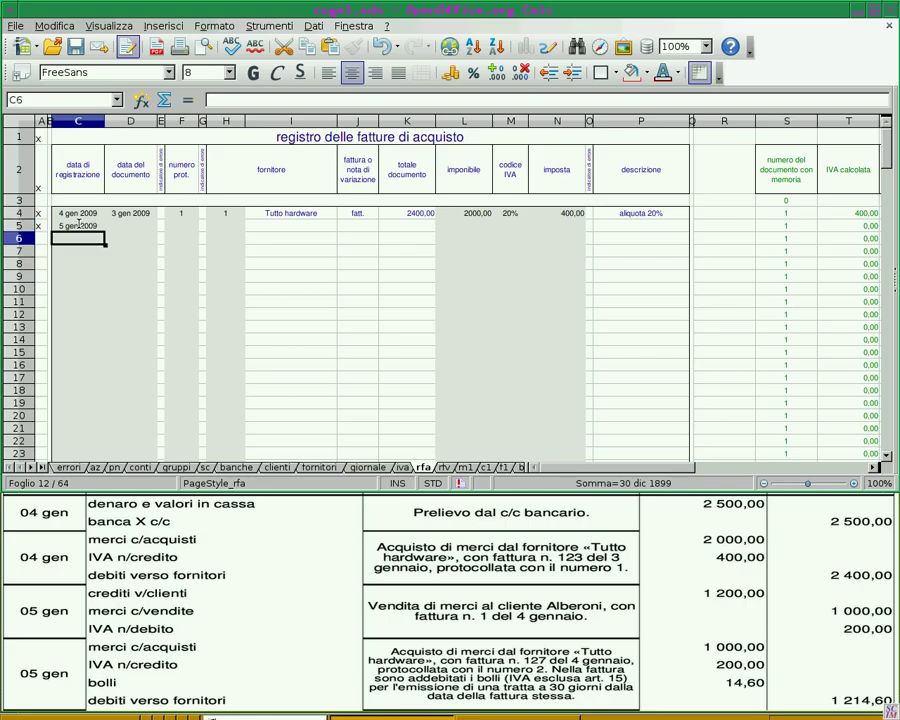
key("Up")
key("Right")
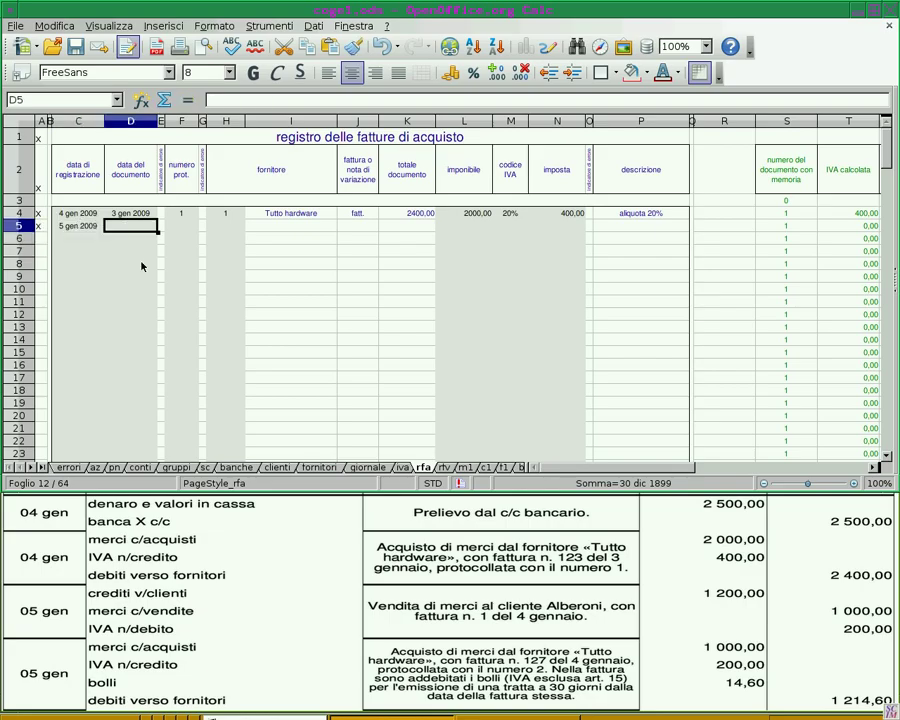
type("4/1")
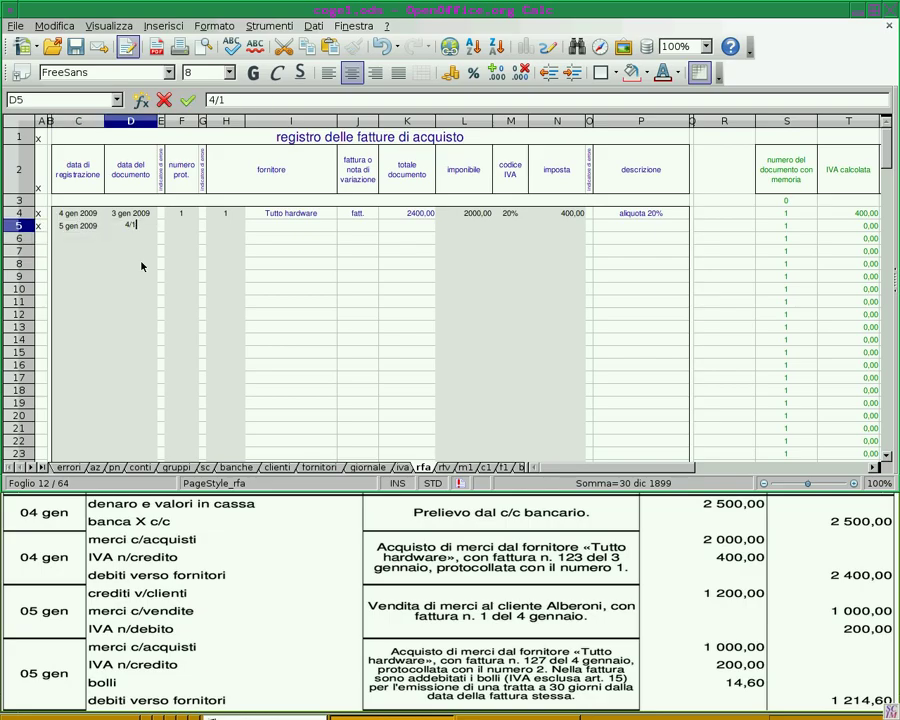
key("Return")
key("Tab")
key("Tab")
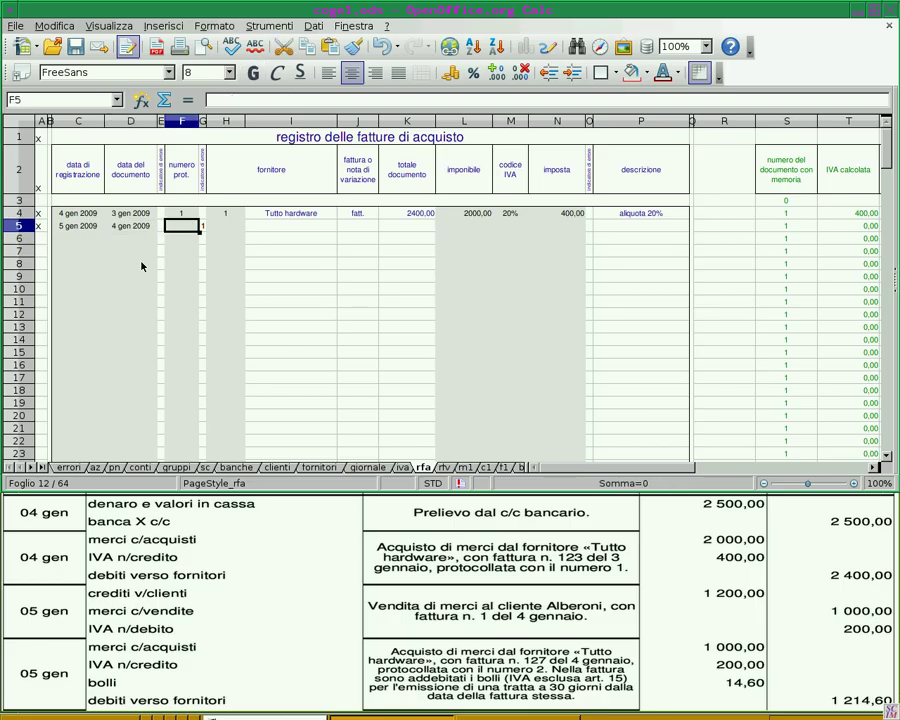
- Enter protocol number 2 and supplier code 1 for the second purchase invoice in row 5
type("2")
key("Tab")
key("Tab")
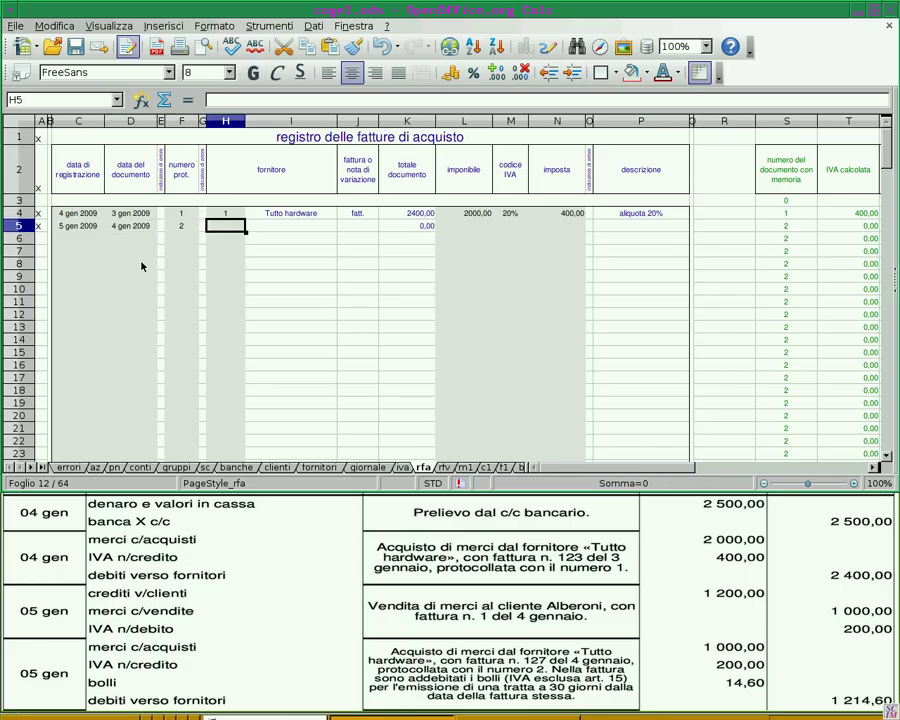
type("1")
key("Tab")
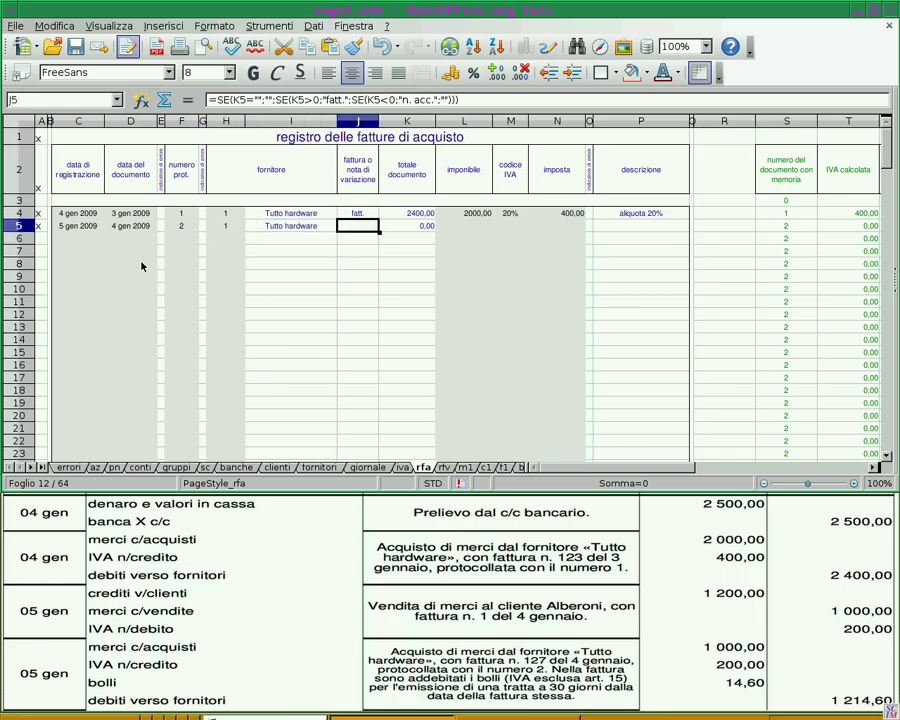
key("Tab")
key("Tab")
key("Tab")
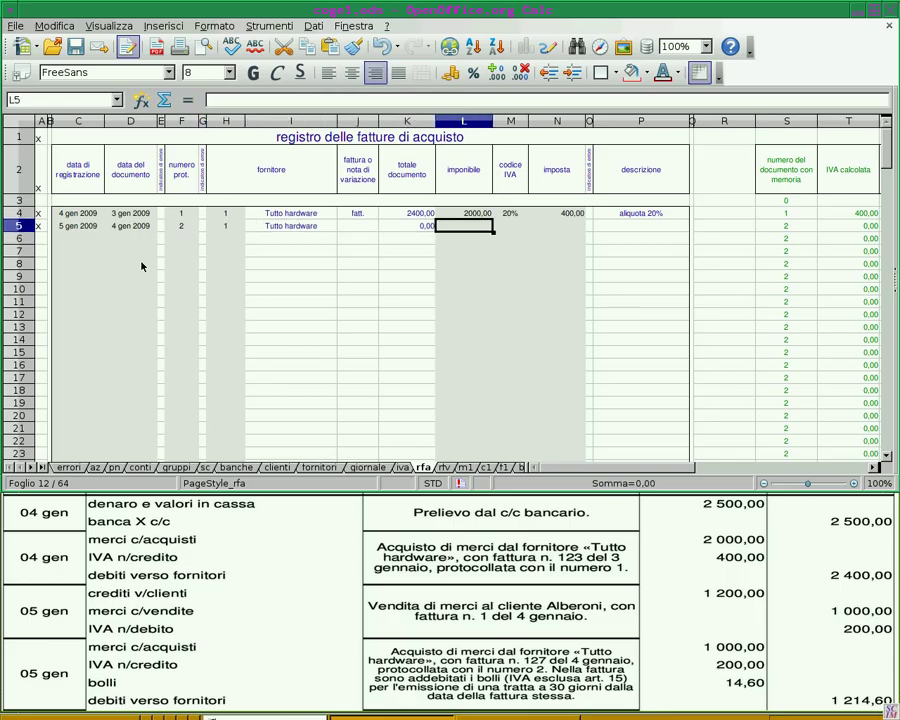
- Enter 1000 as the taxable amount (imponibile) of the second purchase invoice in row 5
type("1000")
key("Return")
key("Up")
key("Right")
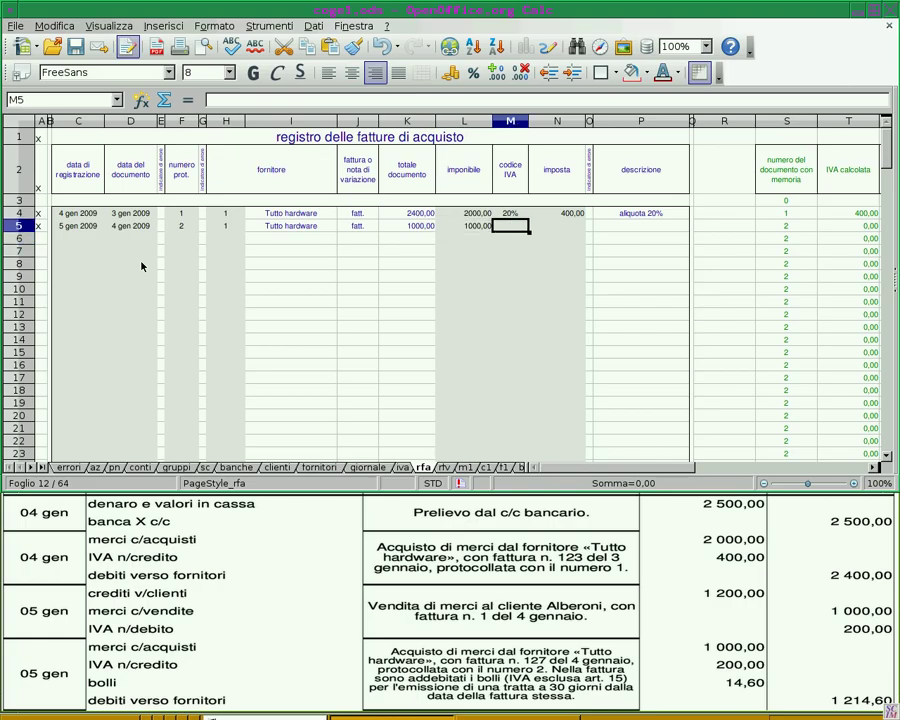
- Enter codice IVA 20% and a tax amount (imposta) of 200 for the second purchase invoice in row 5
type("20%")
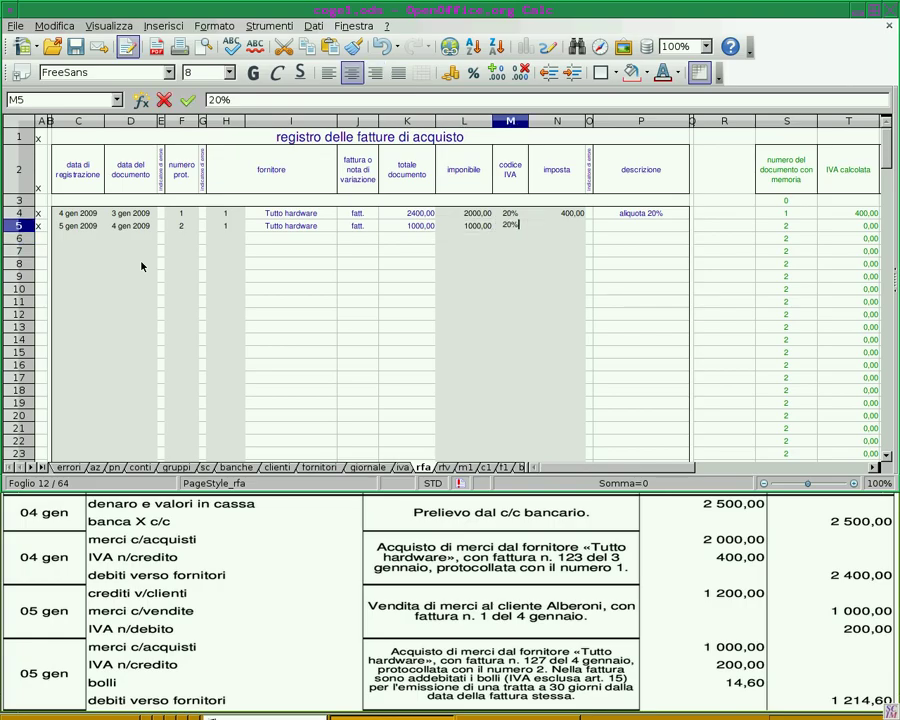
key("Return")
key("Up")
key("Right")
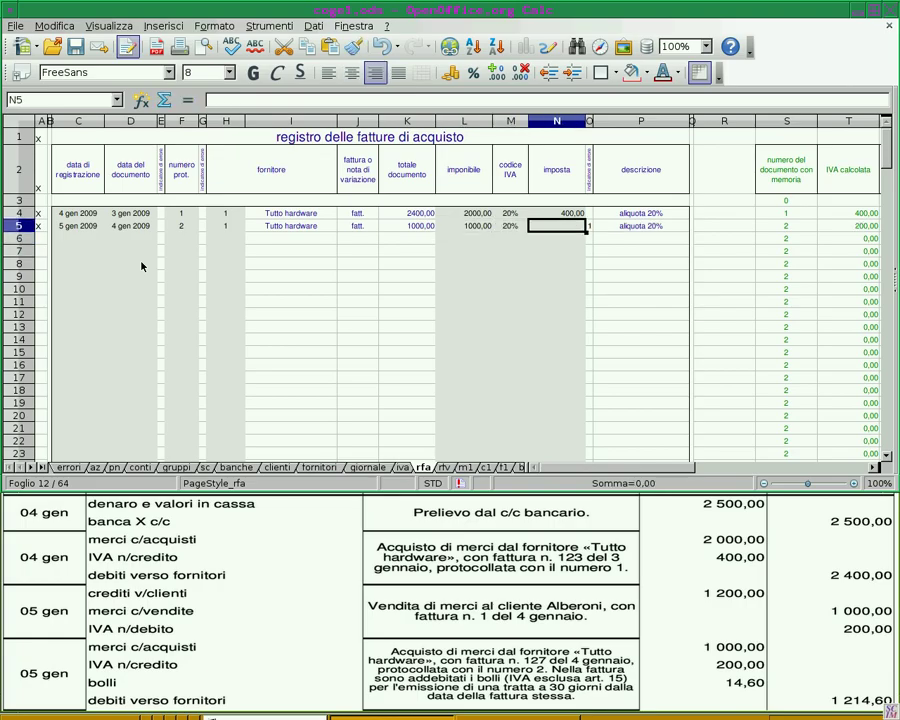
type("200")
key("Return")
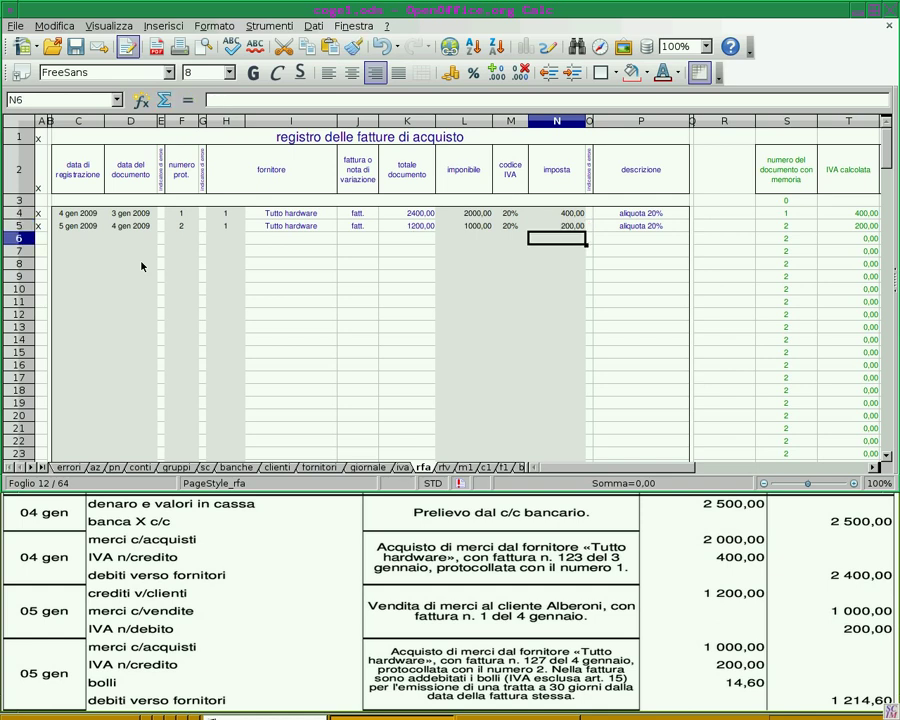
- Enter the second invoice's stamp charge of 14,60 in the imponibile column of row 6
key("Left")
key("Left")
type("1")
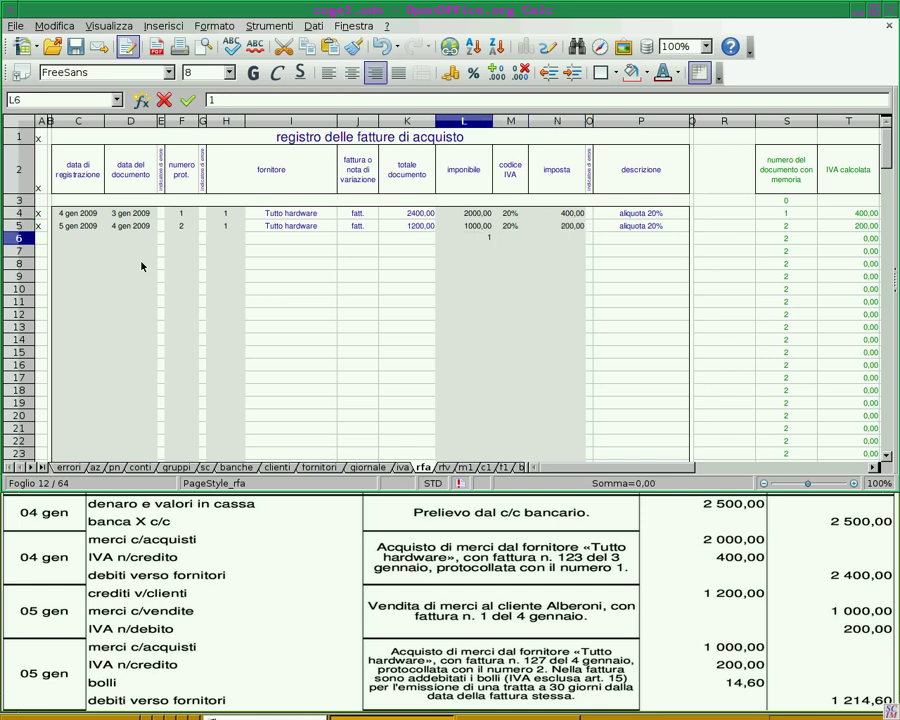
type("4,60")
key("Tab")
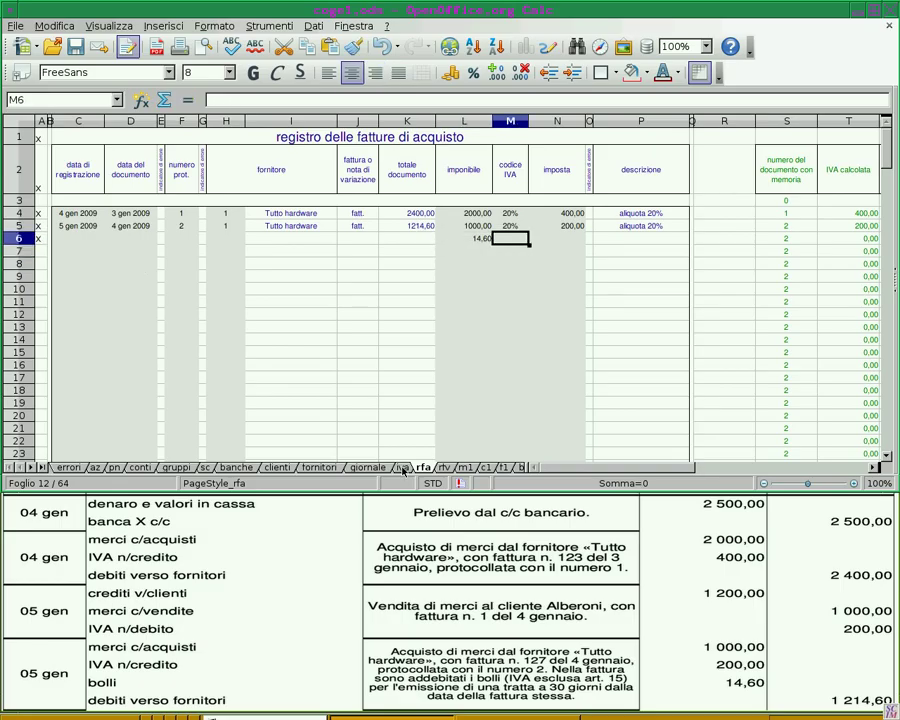
- Look up the IVA code for esclusa art. 15, and enter codice IVA es15 with an imposta of 0 in row 6
key("ctrl+Page_Up")
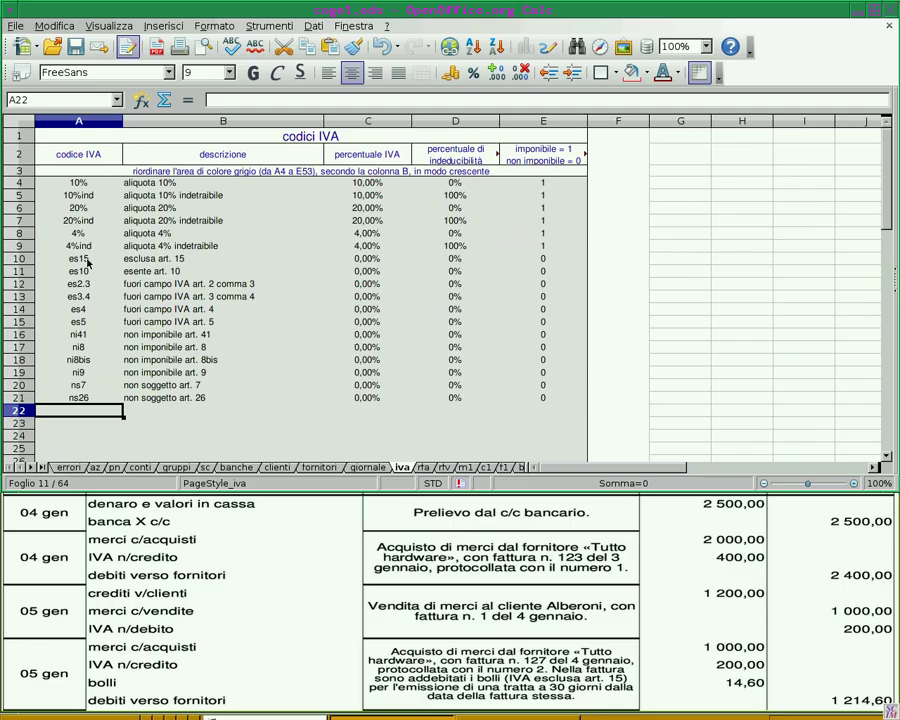
key("ctrl+Page_Down")
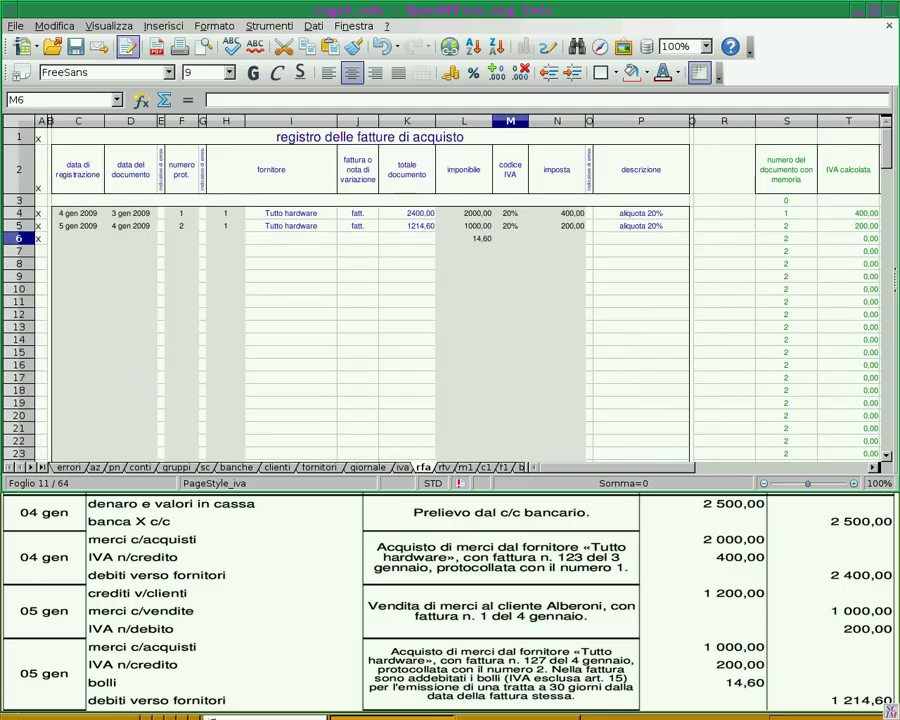
type("es15")
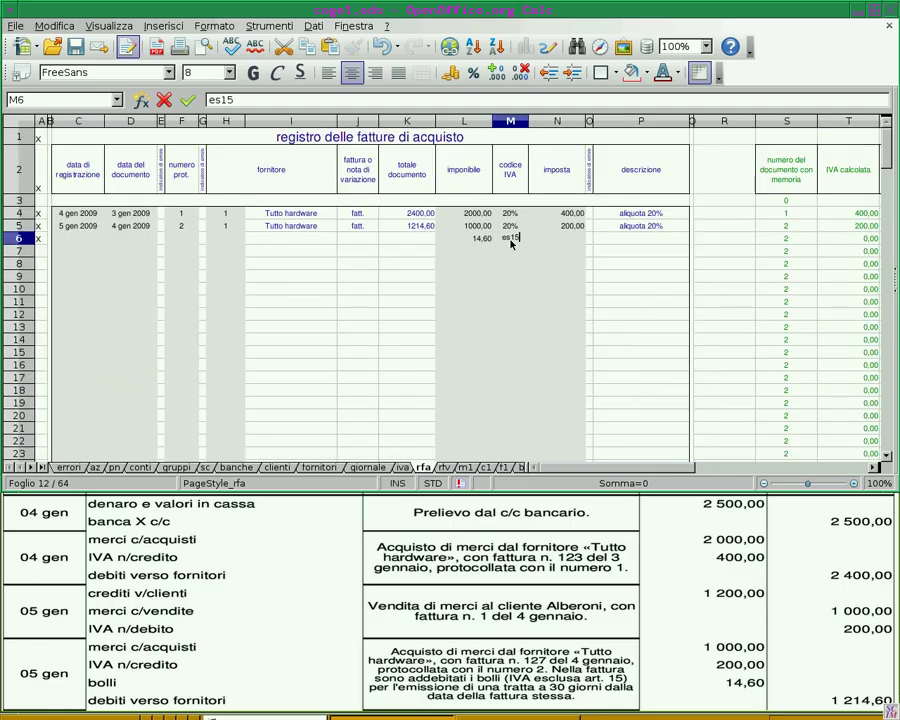
key("Return")
key("Up")
key("Right")
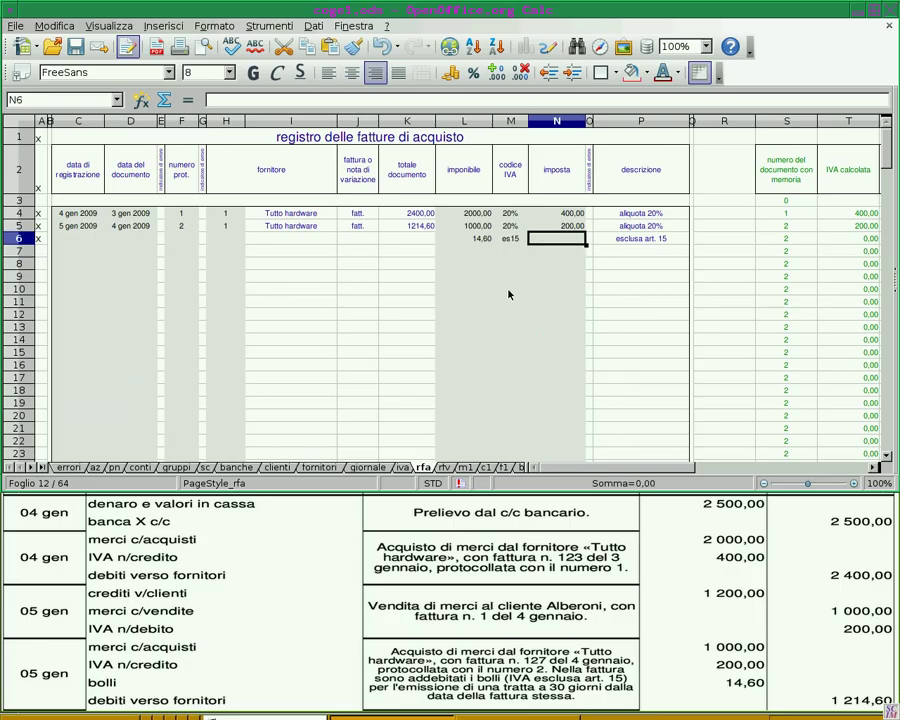
type("0")
key("Return")
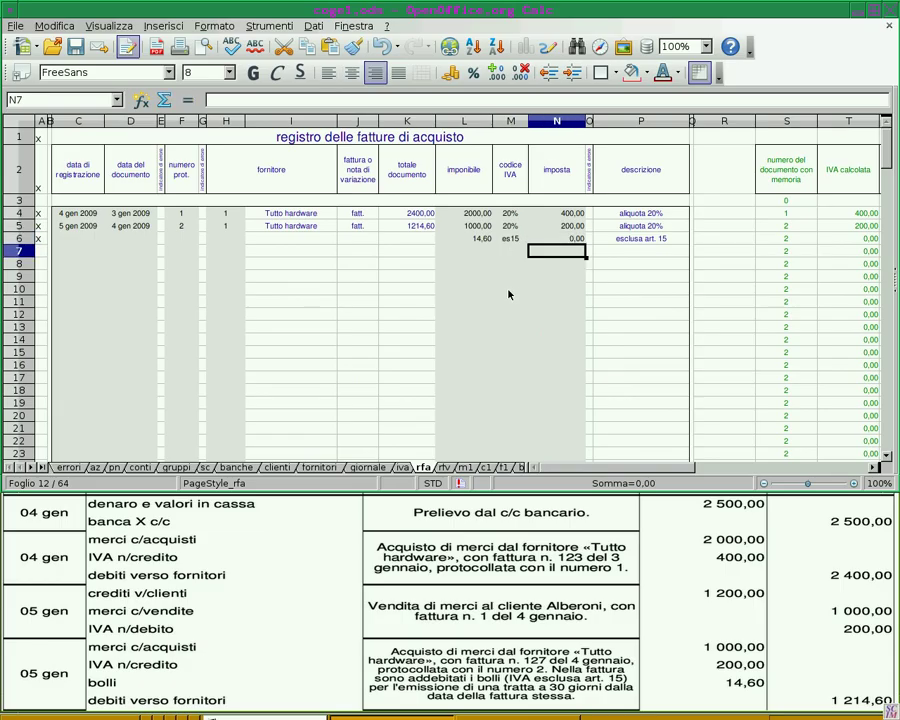
- Apply an automatic filter to the whole rfa sheet, with the first row as header, showing only rows marked x in column A
key("ctrl+a")
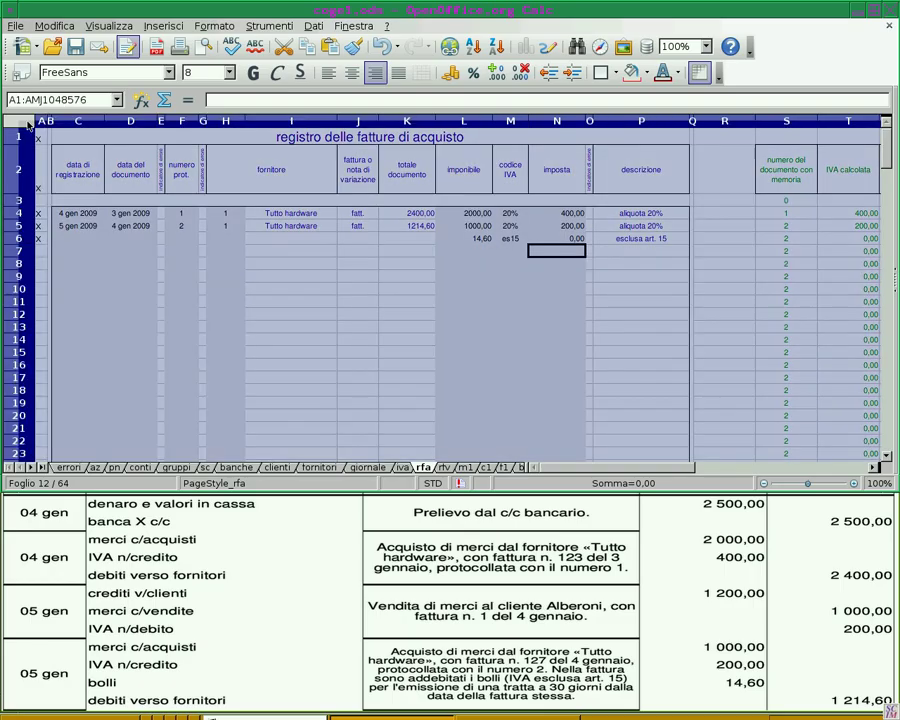
left_click(313, 26)
mouse_move(337, 92)
left_click(497, 88)
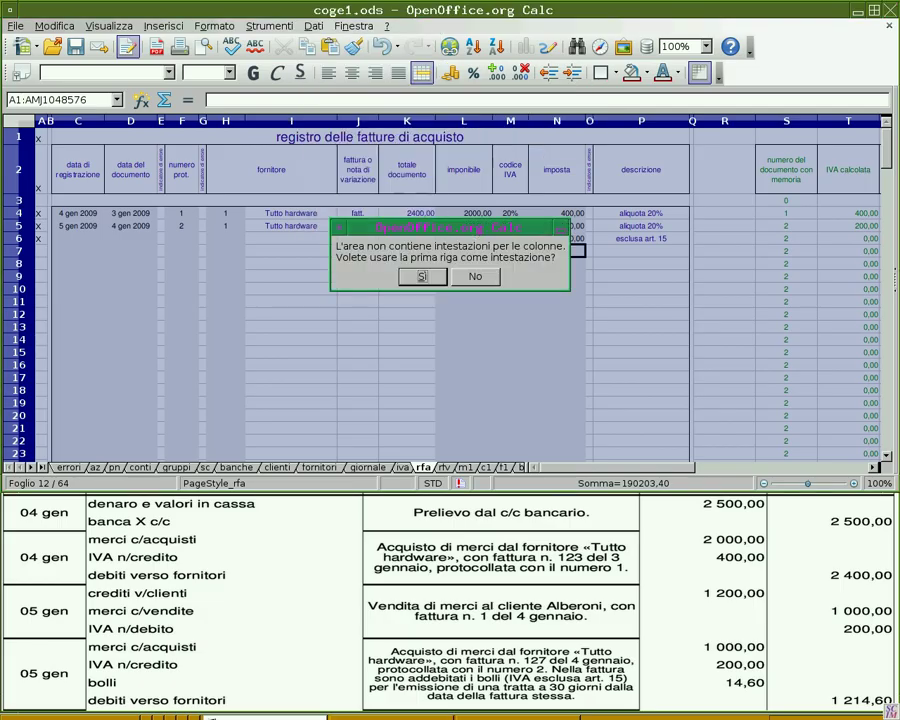
left_click(425, 332)
left_click(290, 289)
left_click(43, 136)
left_click(50, 211)
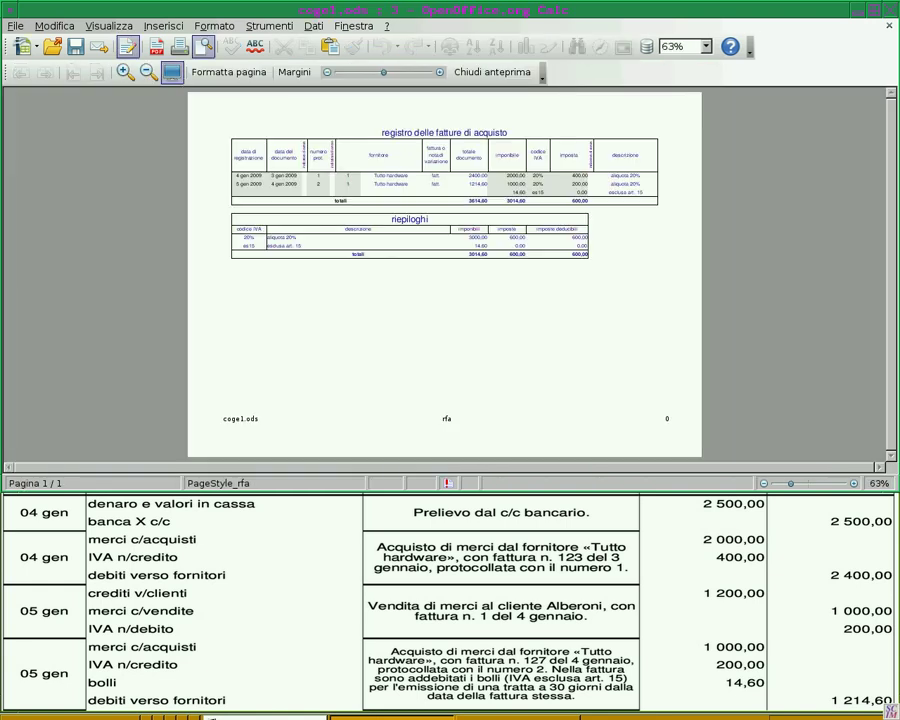
- Examine the enlarged print preview of the purchase invoice register and its riepiloghi, then close the preview
left_click(125, 72)
left_click(125, 72)
left_click(125, 72)
left_click_drag(384, 471, 412, 471)
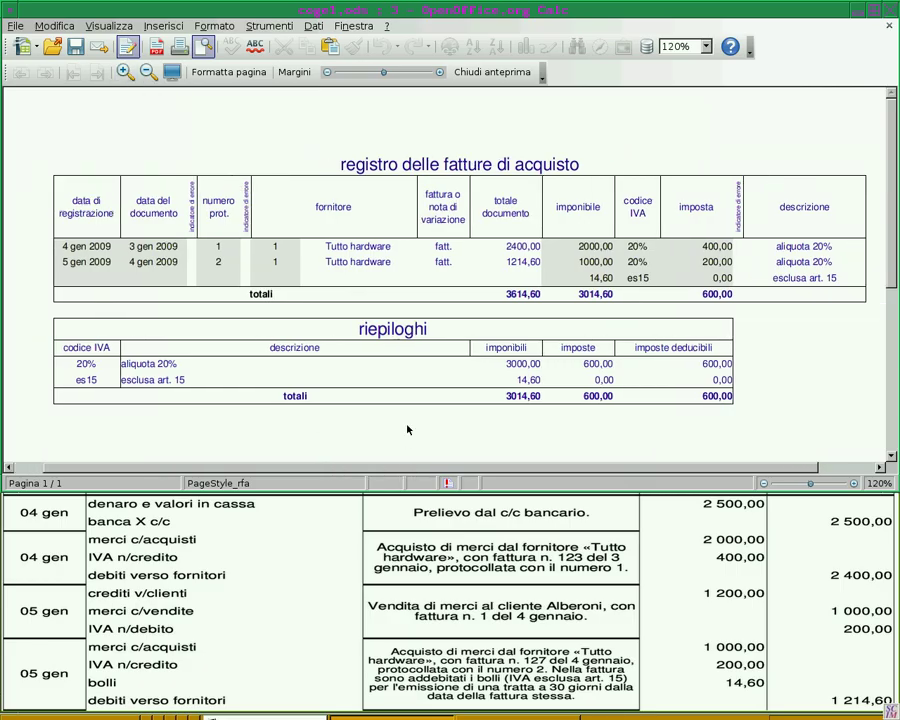
left_click(459, 81)
- In row 4 of the rfv sales register, enter registration date 5/1 and document date 4/1
left_click(455, 466)
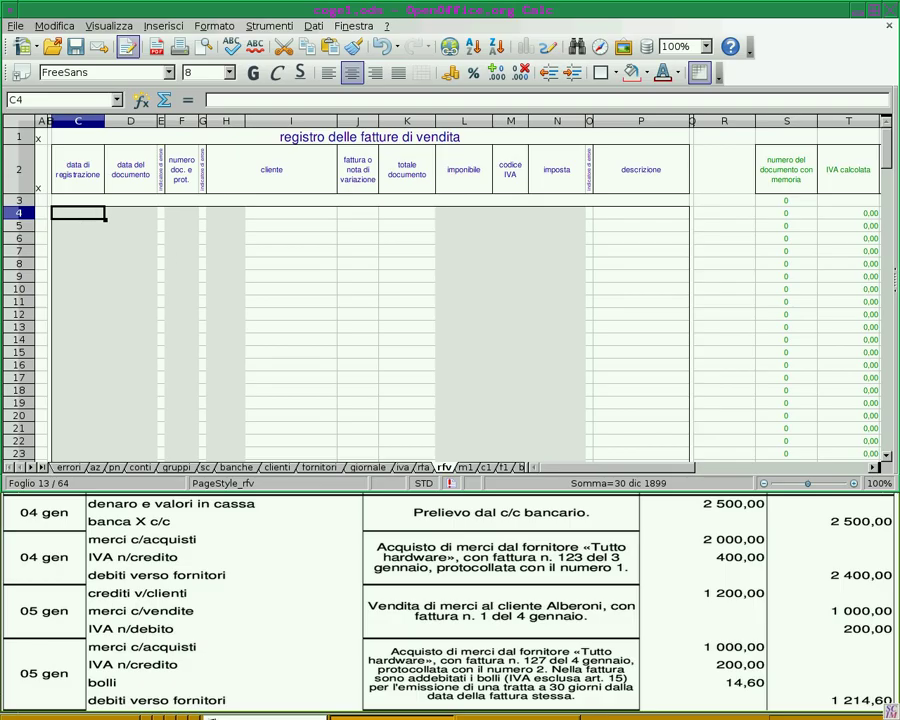
type("5/1")
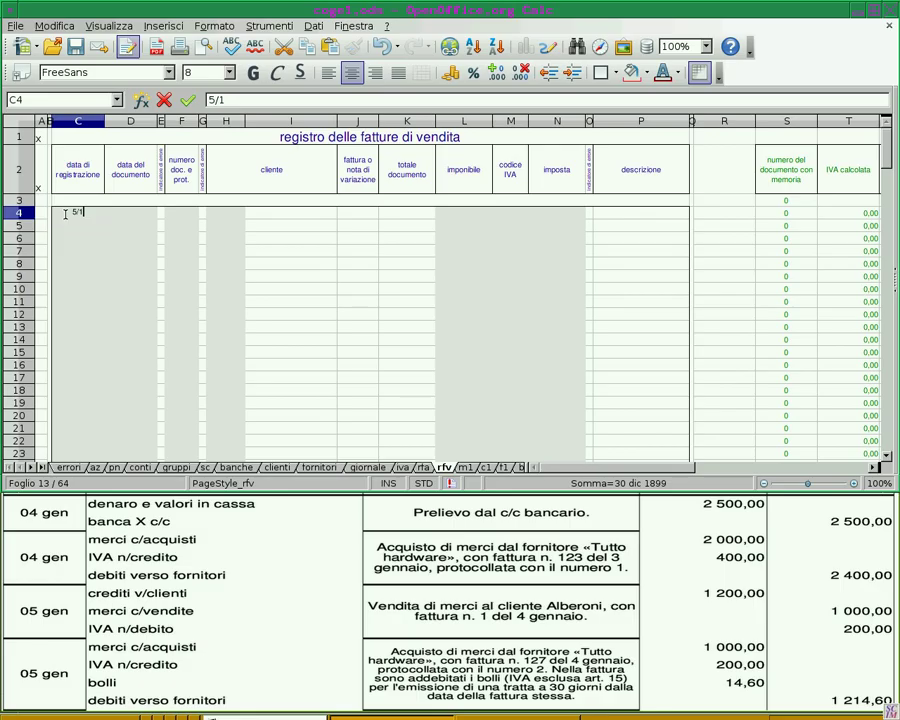
key("Return")
key("Up")
key("Right")
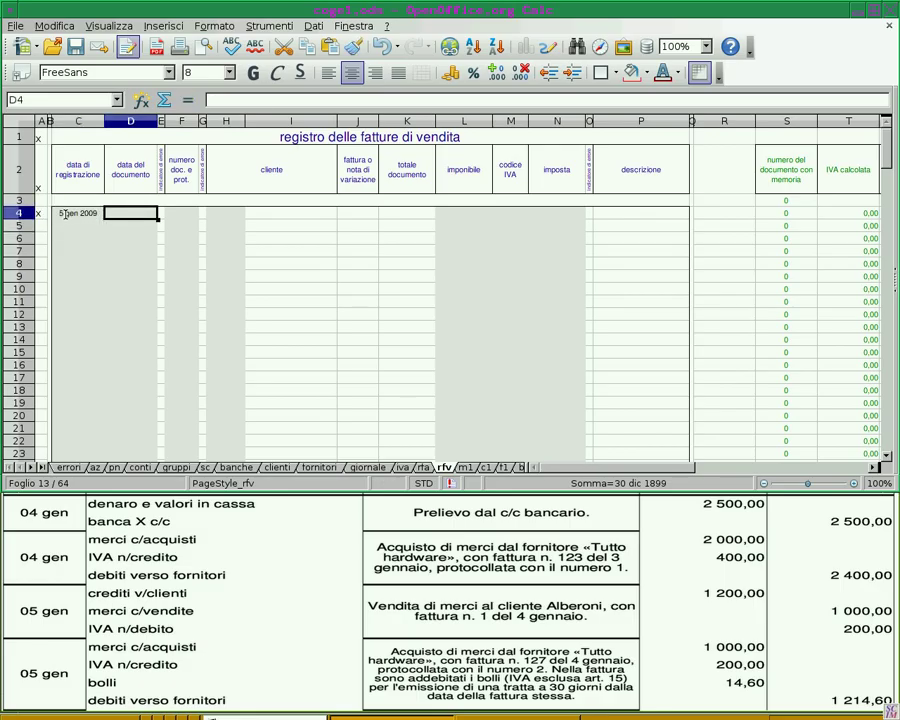
type("4/1")
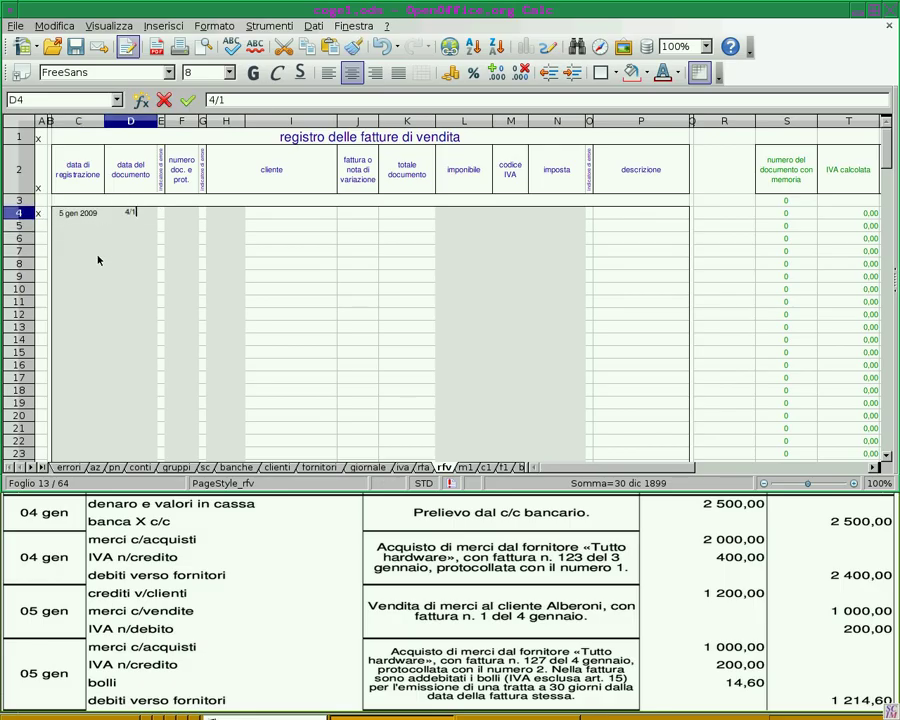
key("Return")
key("Up")
- Enter document and protocol number 1 and client code 1 for the sales invoice in row 4
key("Right")
key("Right")
type("1")
key("Right")
key("Right")
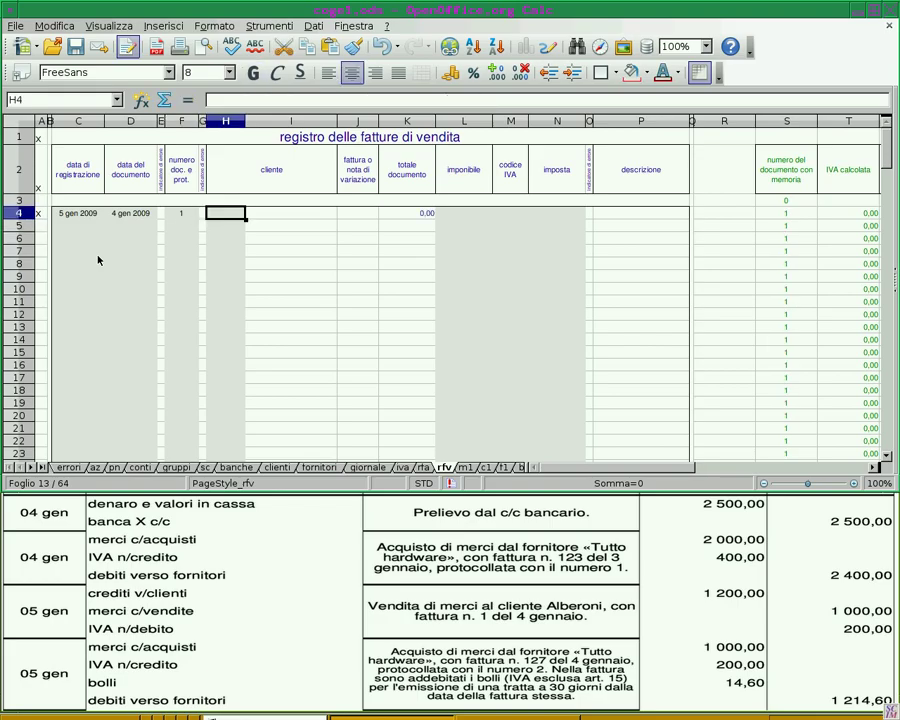
type("1")
- Enter 1000 as the taxable amount (imponibile) of the sales invoice in row 4
key("Right")
key("Right")
key("Right")
key("Right")
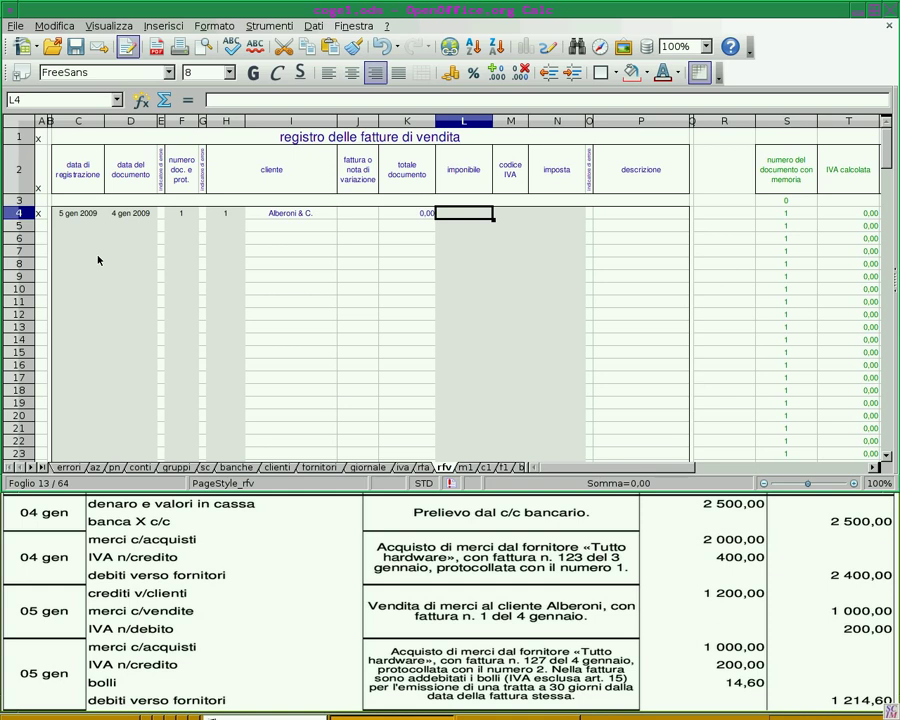
type("1200")
key("Return")
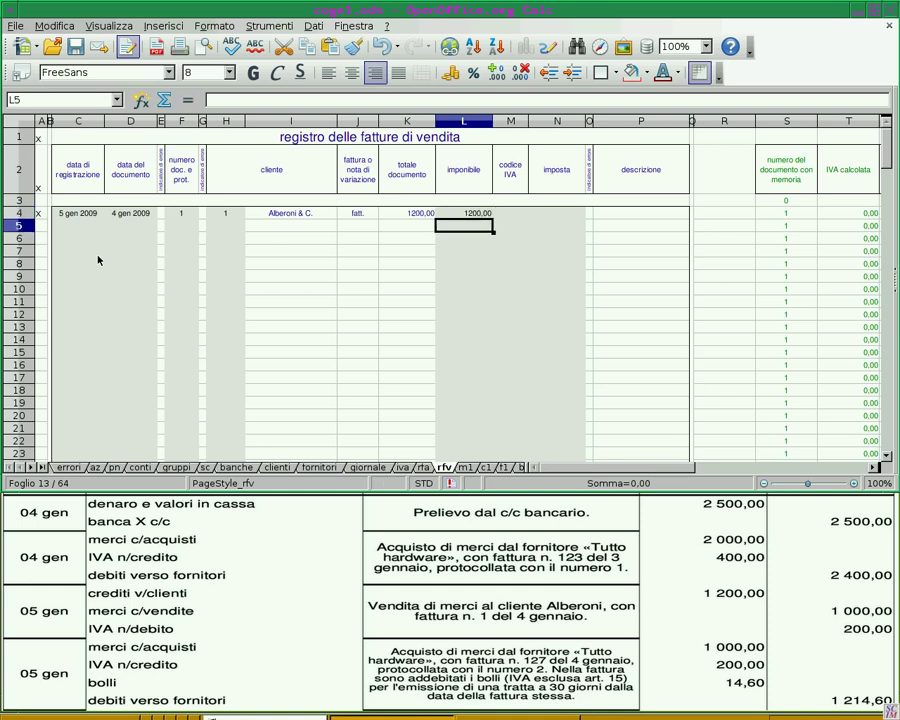
key("Up")
type("1000")
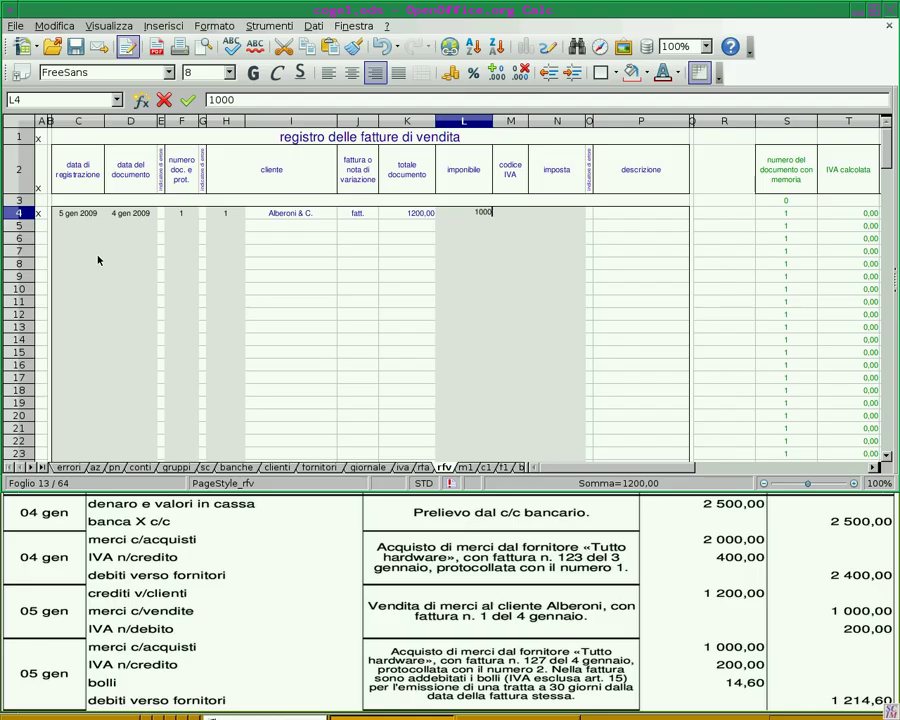
key("Right")
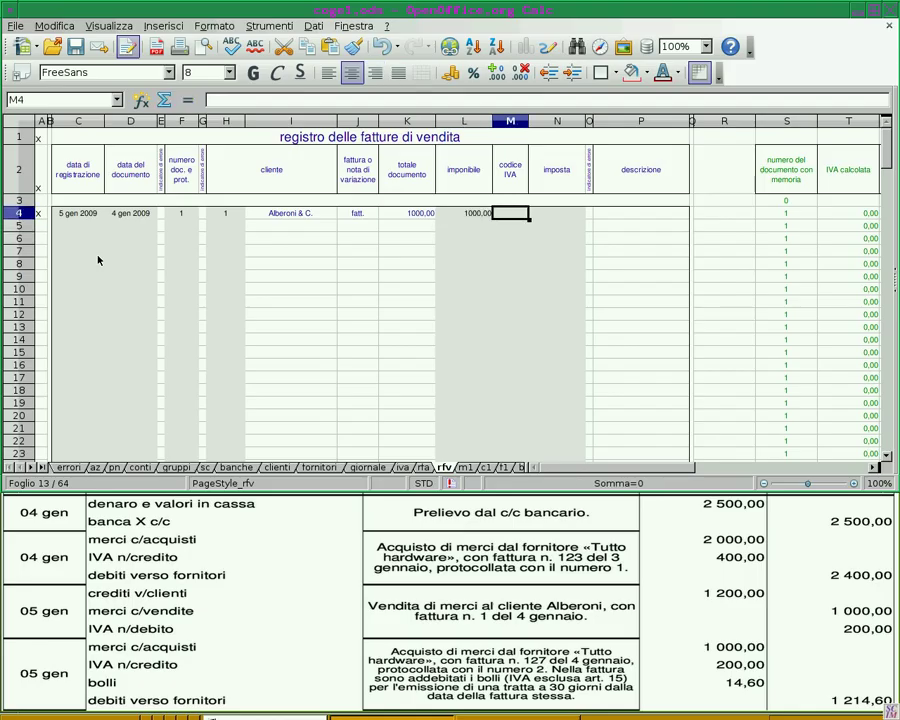
- Enter codice IVA 20% and a tax amount (imposta) of 200 for the sales invoice in row 4
type("20%")
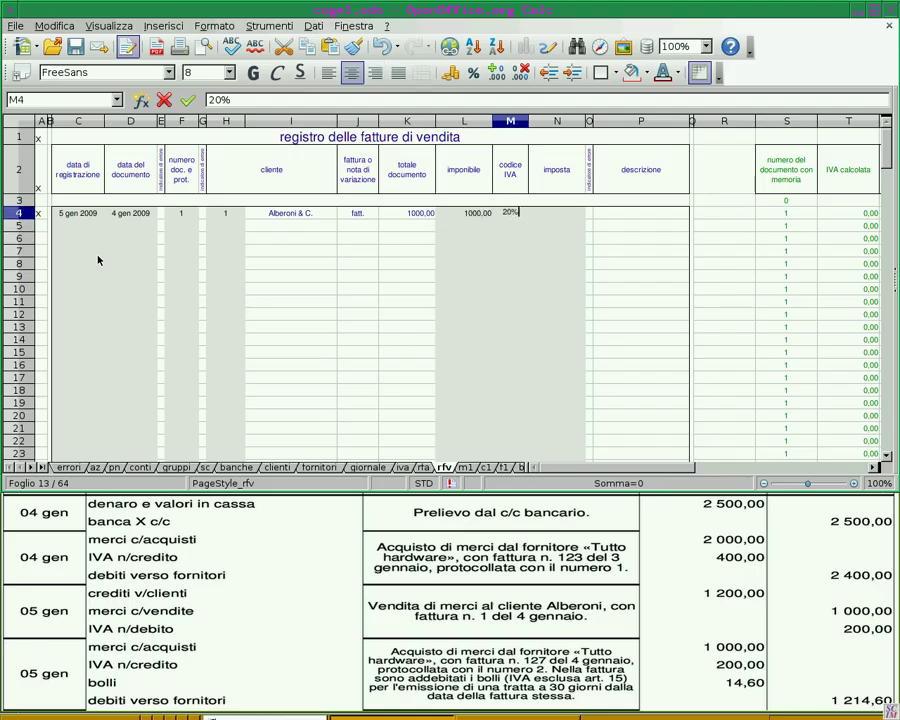
key("Return")
key("Up")
key("Right")
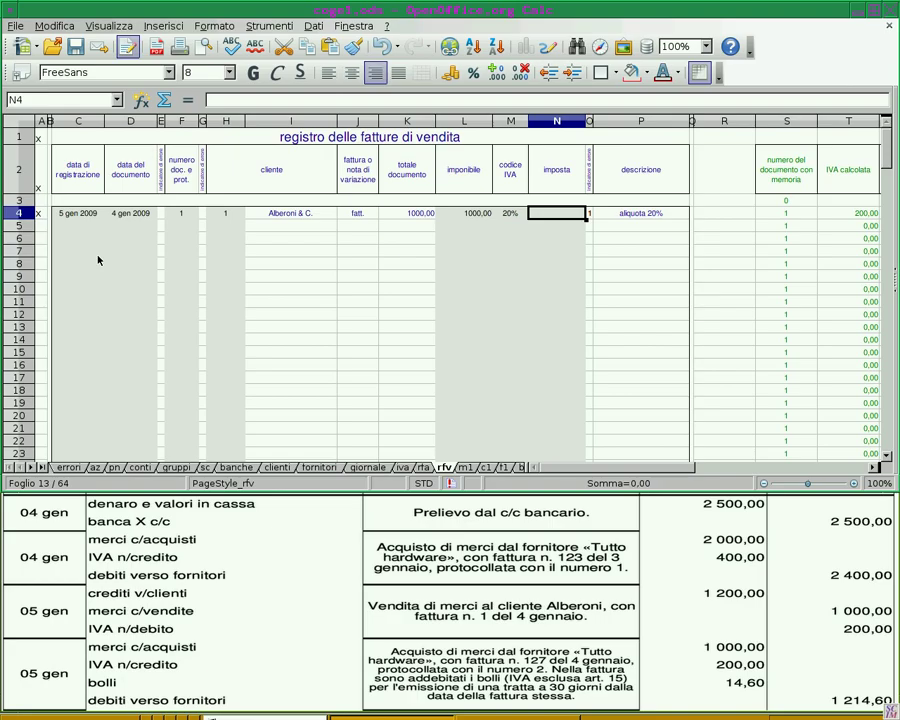
type("200")
key("Return")
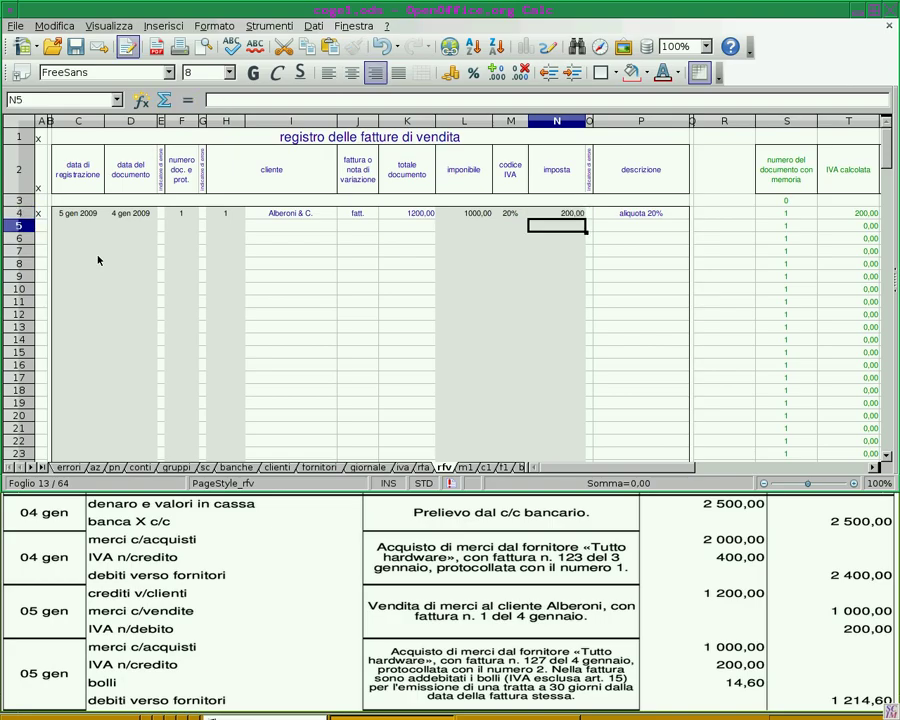
- Apply an automatic filter to the whole rfv sheet, with the first row as header, showing only rows marked x in column A
key("ctrl+a")
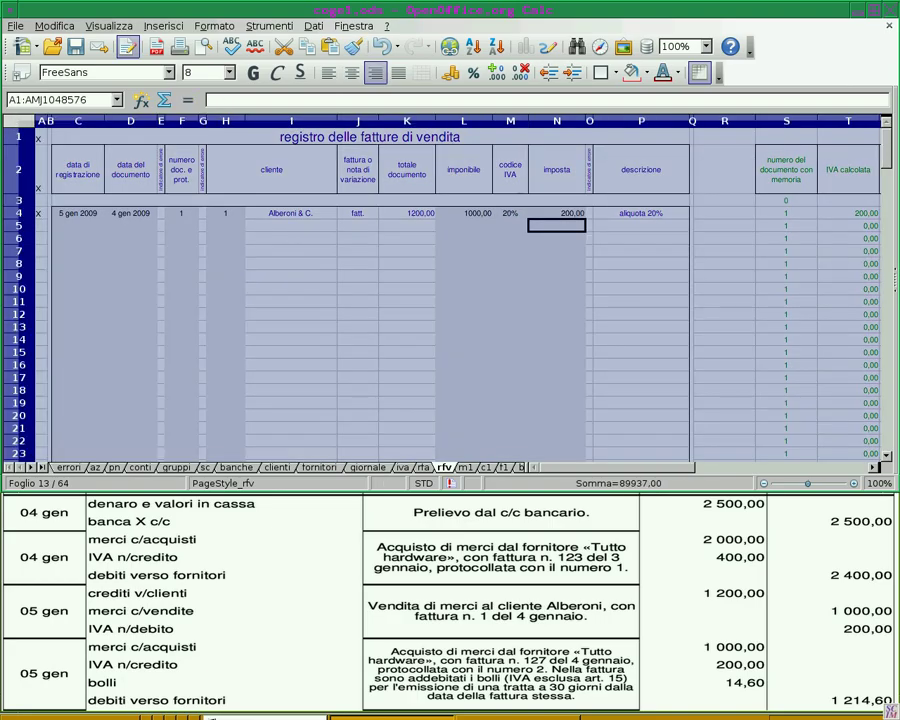
left_click(313, 27)
mouse_move(340, 89)
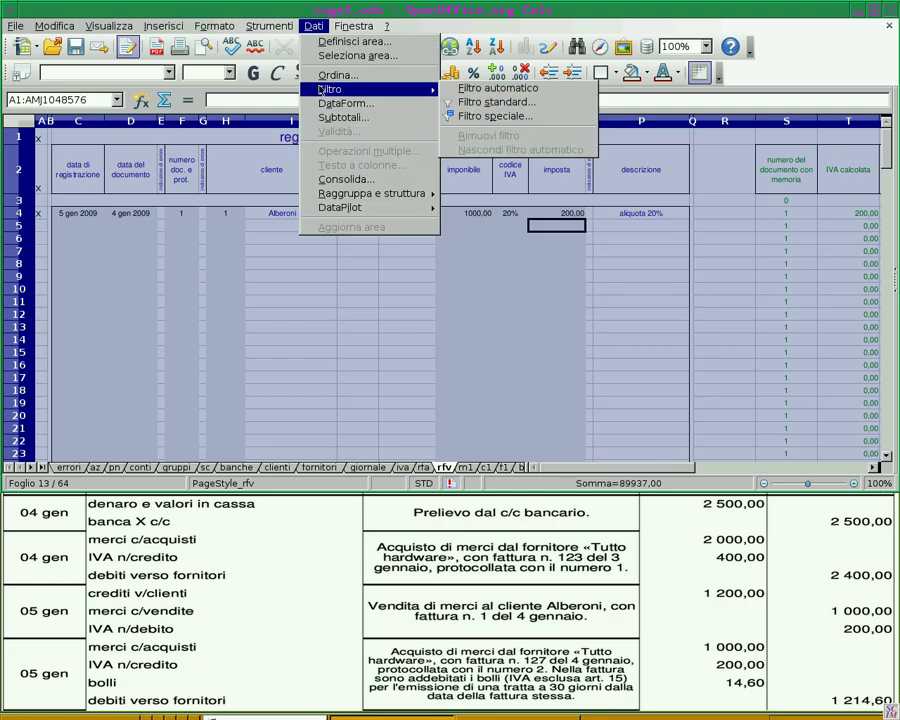
left_click(470, 88)
left_click(422, 277)
left_click(290, 314)
left_click(43, 136)
left_click(45, 212)
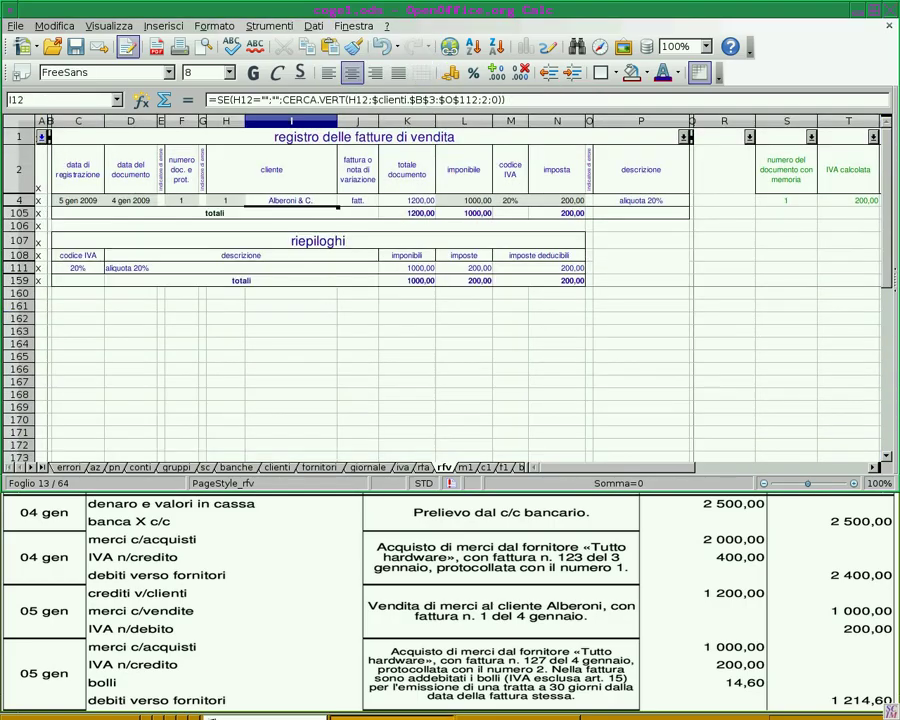
- Open the print preview of the sales invoice register, examine its entries and riepiloghi enlarged, and close it
left_click(199, 52)
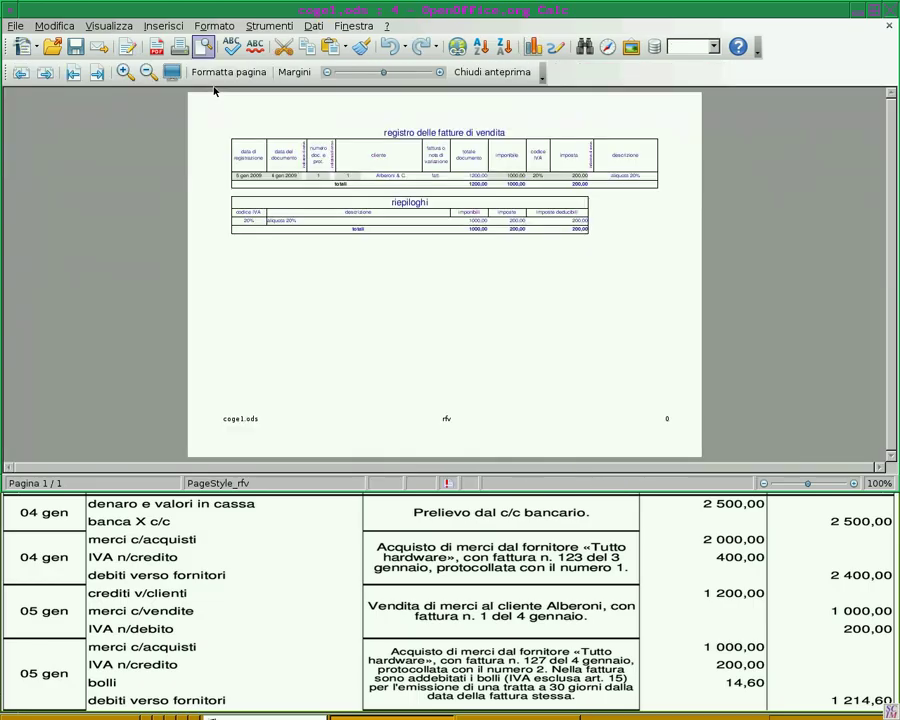
left_click(123, 72)
left_click(123, 72)
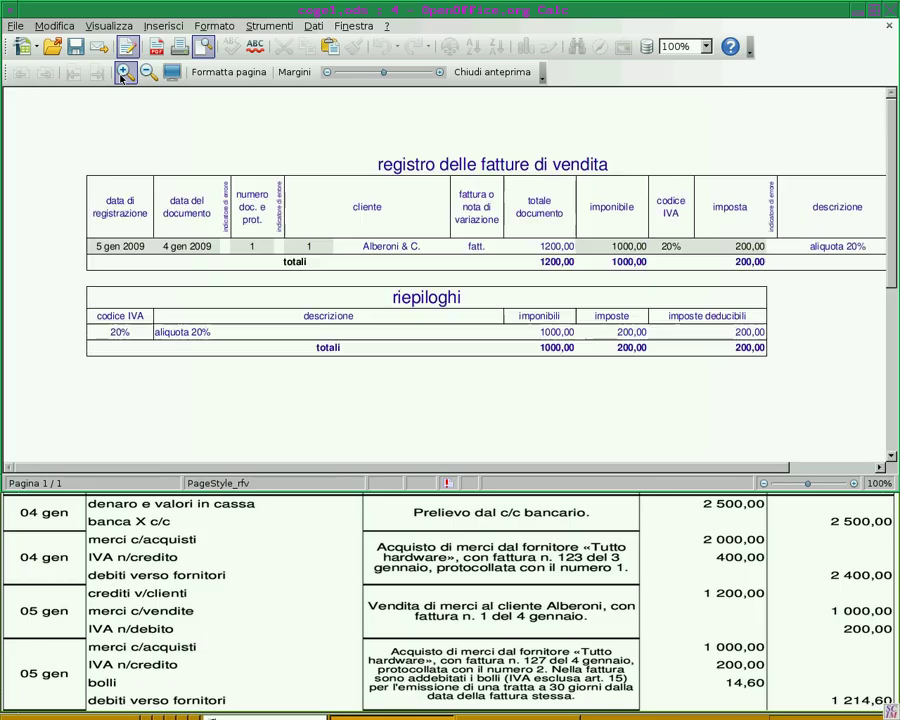
mouse_move(311, 466)
left_mouse_down()
mouse_move(345, 469)
mouse_move(324, 469)
left_mouse_up()
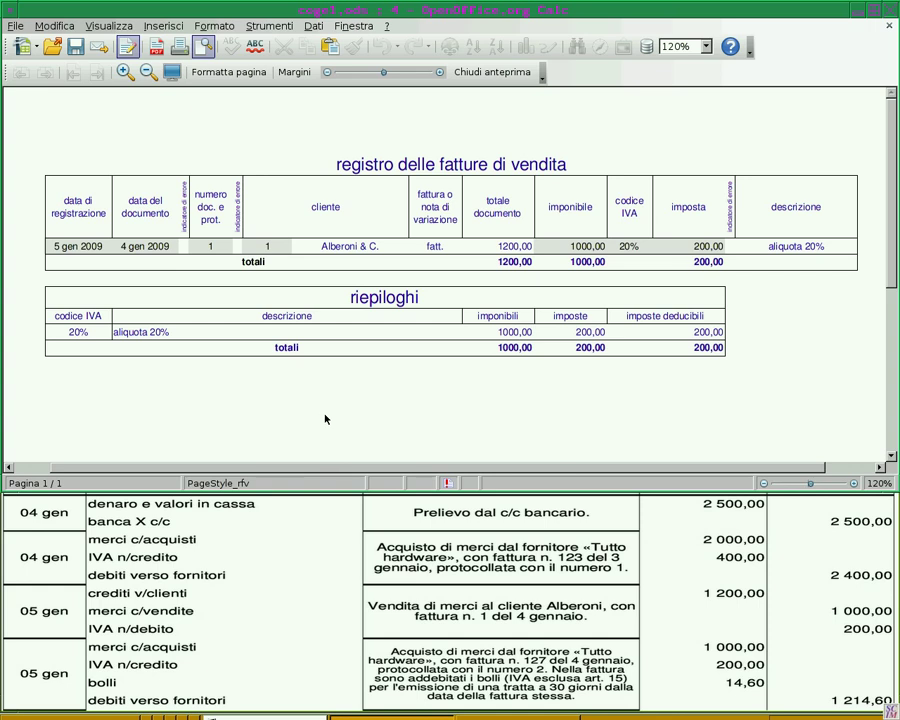
left_click(475, 77)
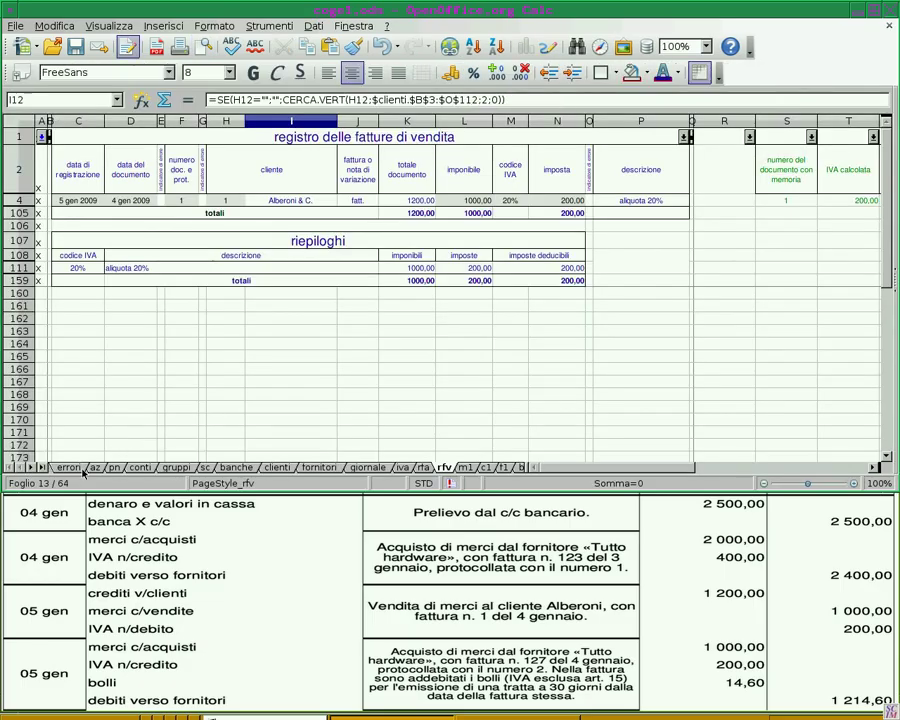
- Apply an automatic filter to the whole conti sheet, with the first row as header, showing only accounts marked x in column A
left_click(140, 467)
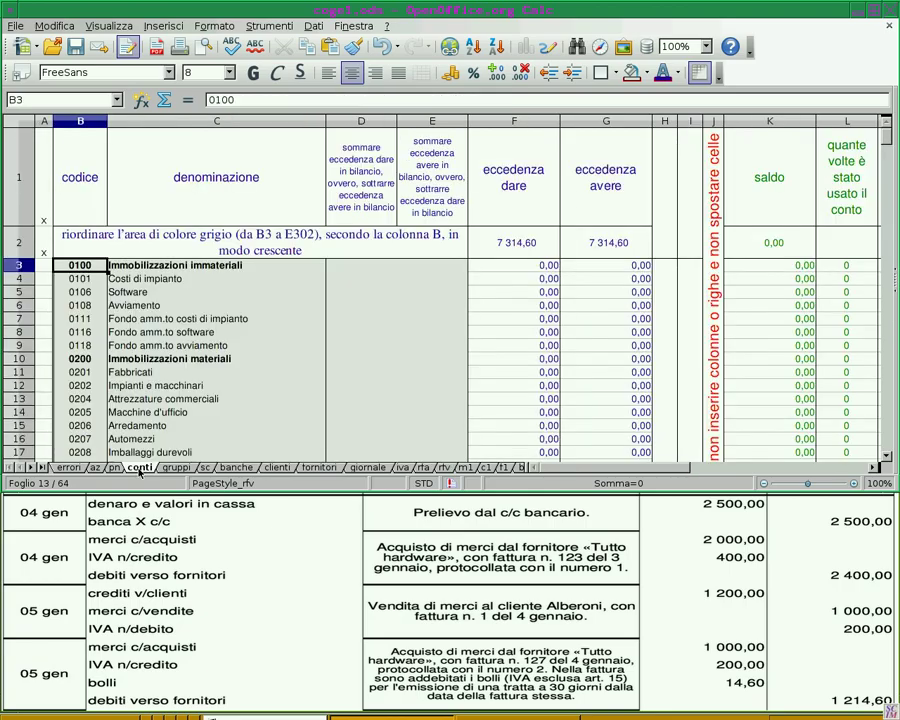
key("ctrl+a")
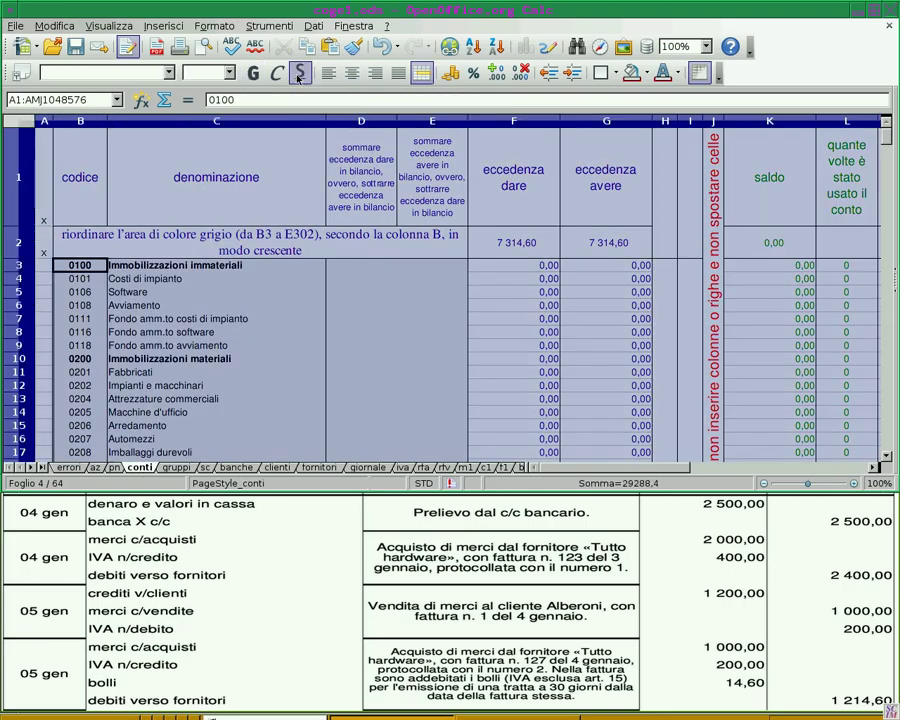
left_click(313, 26)
mouse_move(420, 89)
left_click(456, 89)
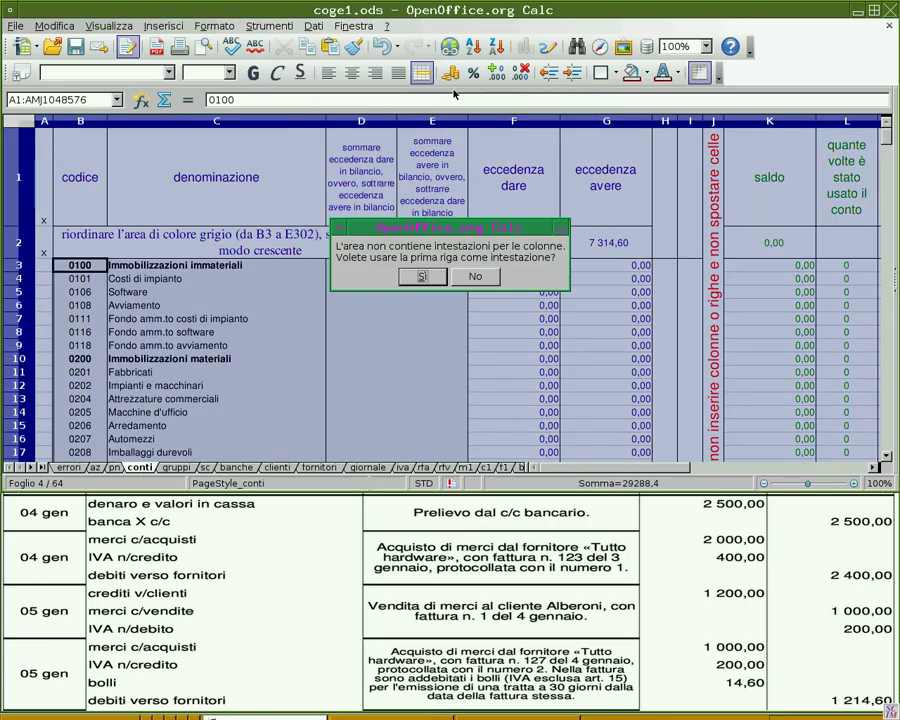
left_click(300, 200)
left_click(46, 219)
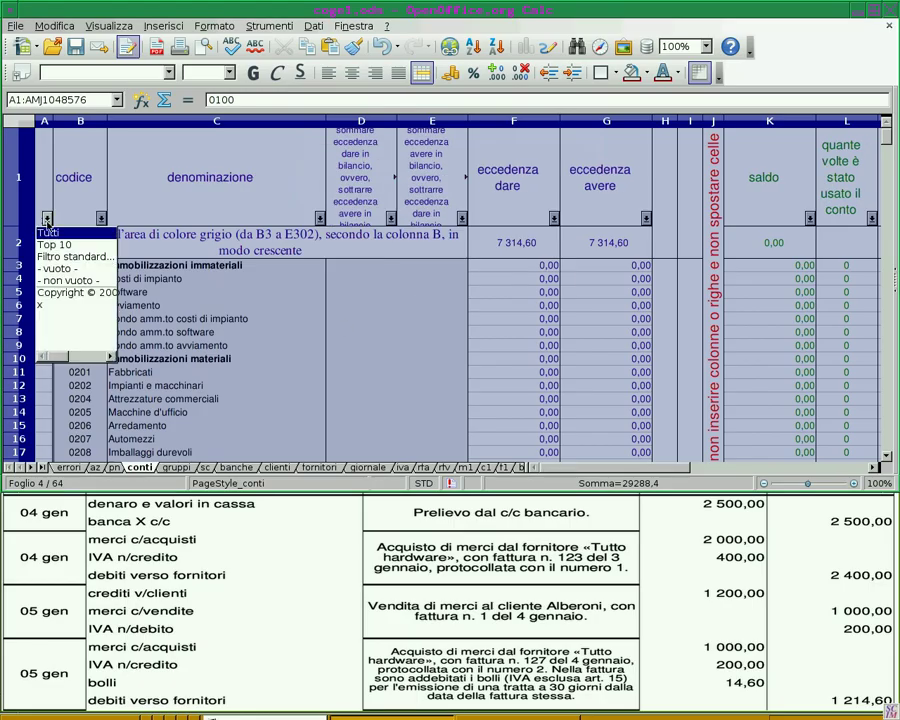
left_click(44, 308)
left_click(343, 302)
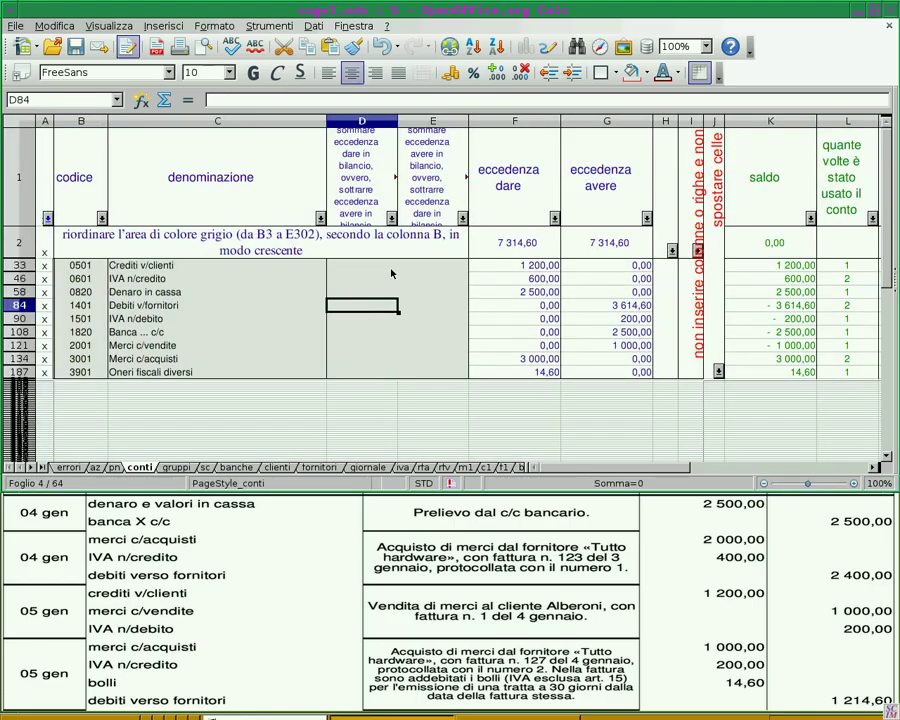
- Open the print preview of the filtered conti sheet and enlarge it to 160% to examine the account balances
left_click(203, 46)
left_click(125, 72)
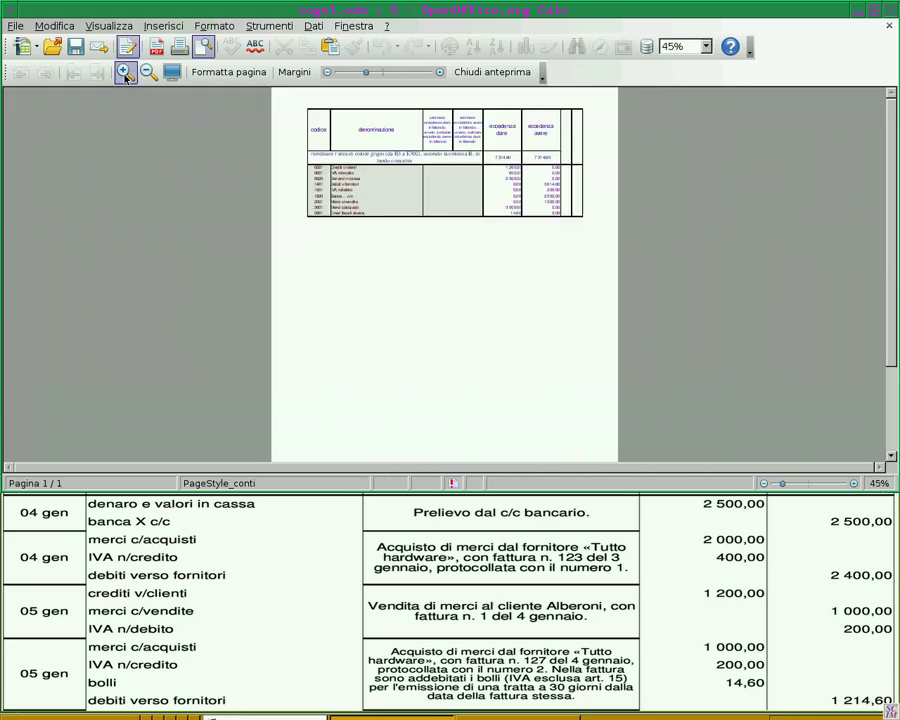
left_click(125, 72)
left_click(125, 72)
left_click(125, 72)
left_click(125, 72)
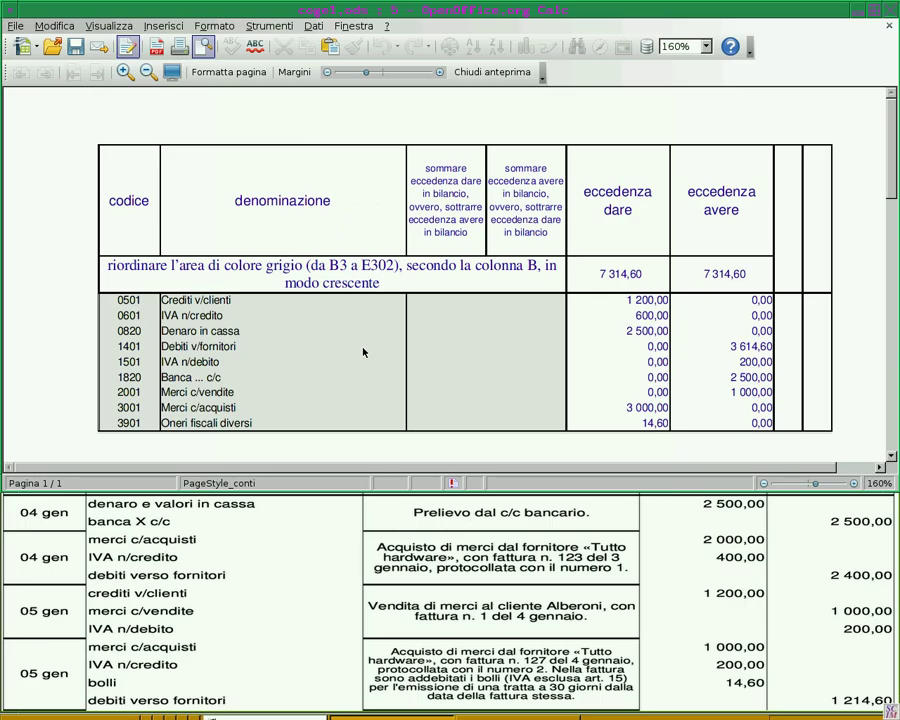